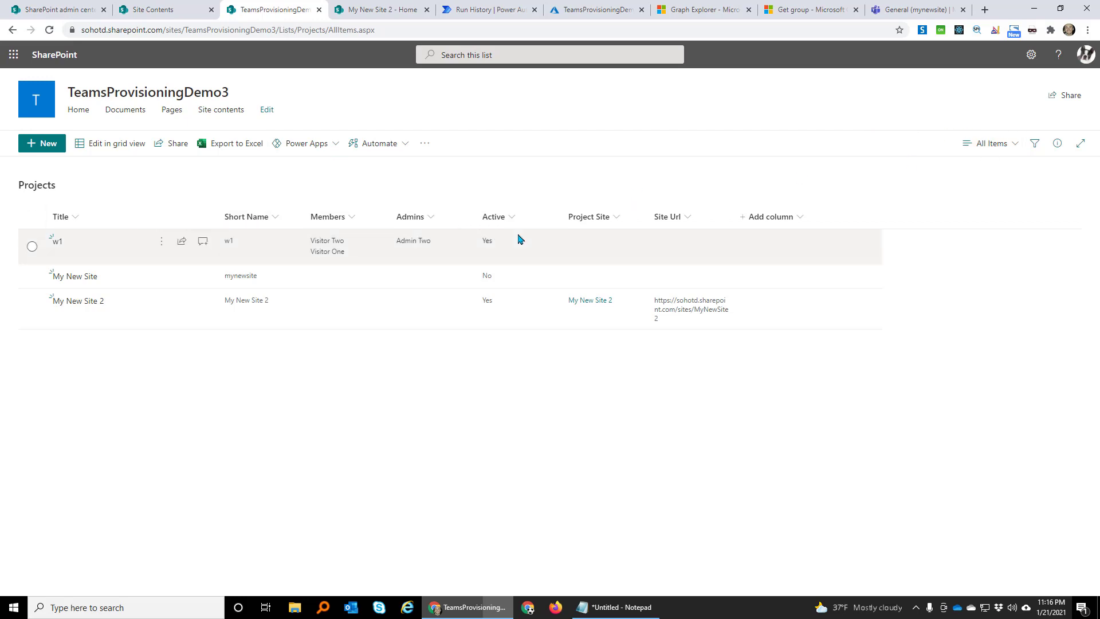
- Create a new public list-style view named Active for the Projects list
click(1010, 146)
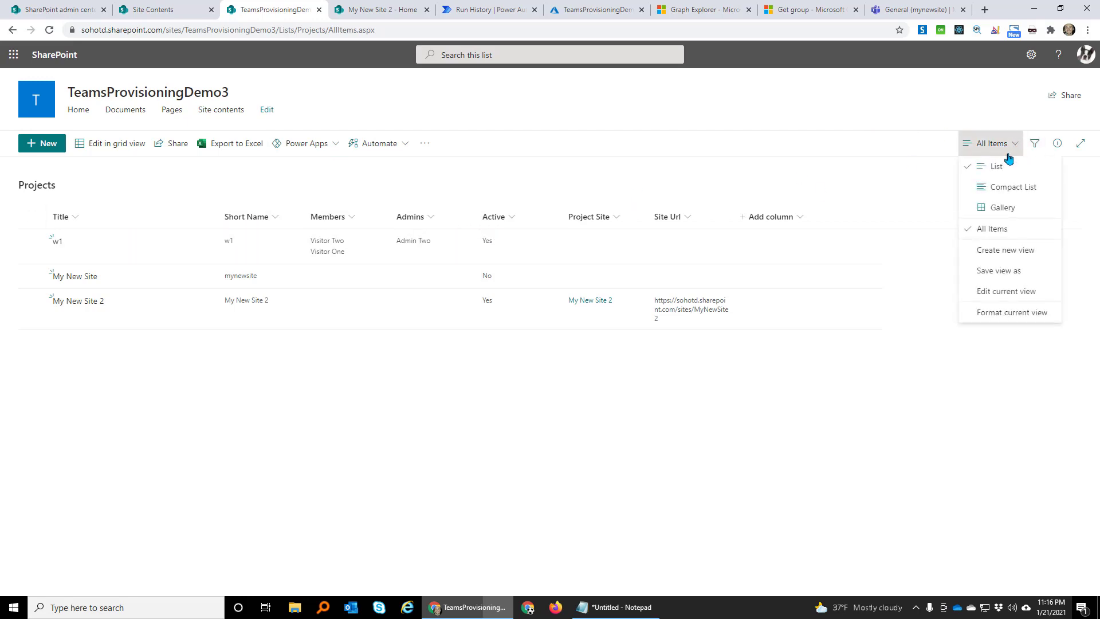
click(1008, 252)
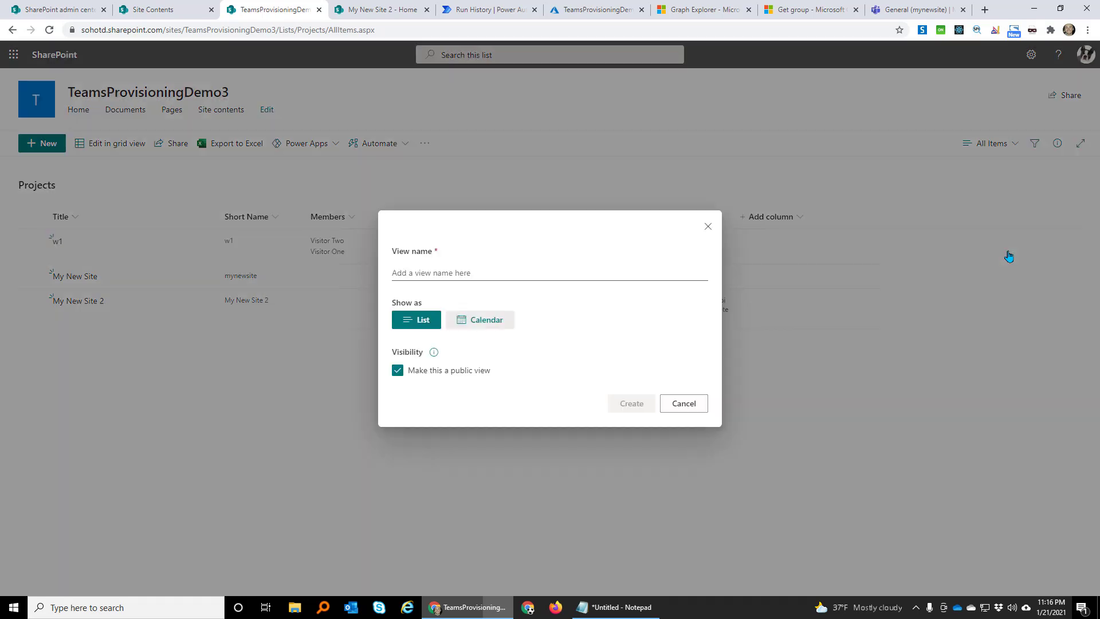
click(503, 270)
text(Acti)
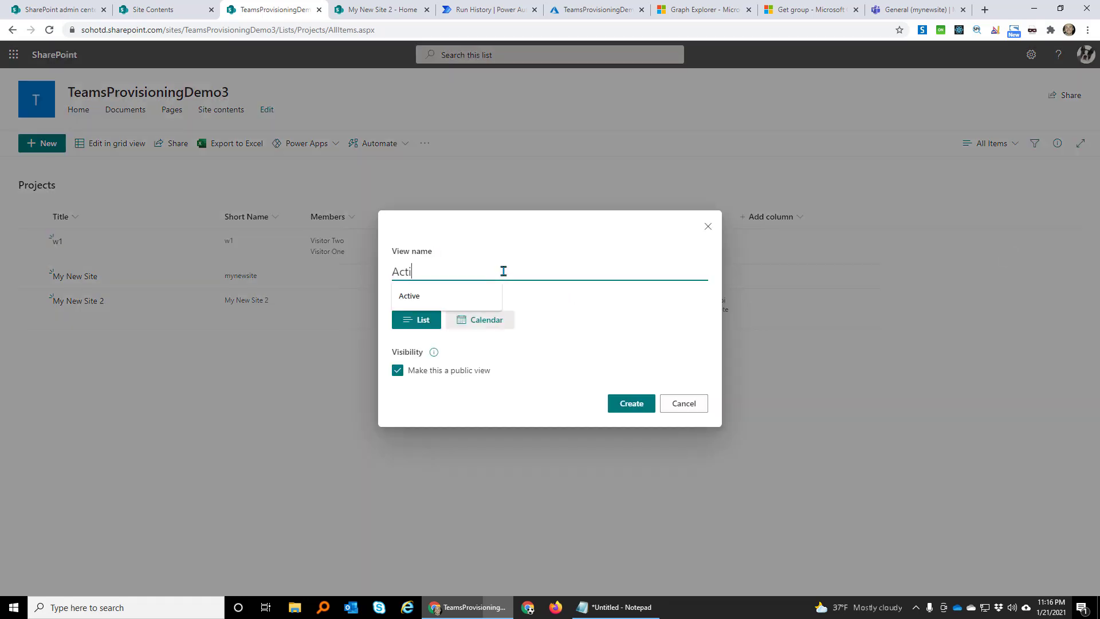
text(ve)
click(618, 402)
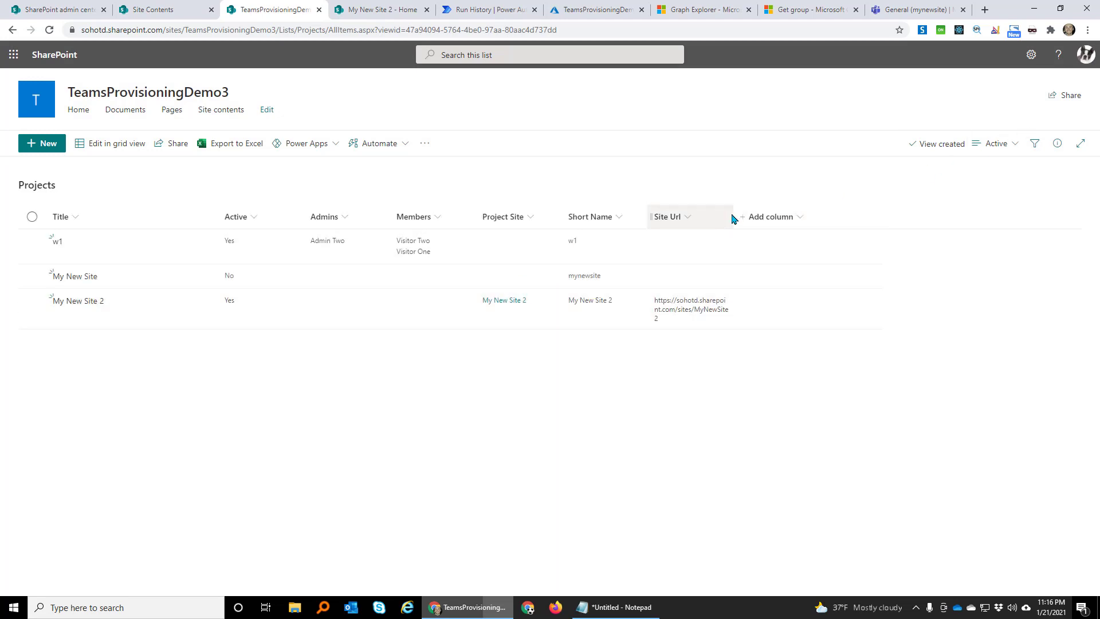
- Edit the Active view and clear the displayed columns, including Title, Active, Admins, Members and Project Site
click(1004, 147)
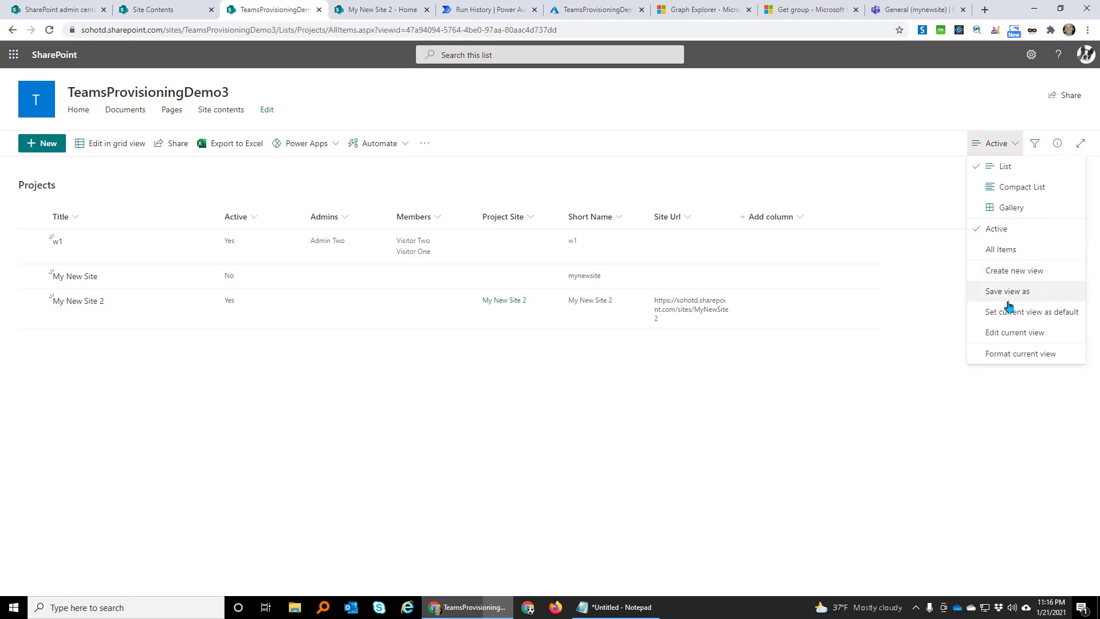
click(1015, 334)
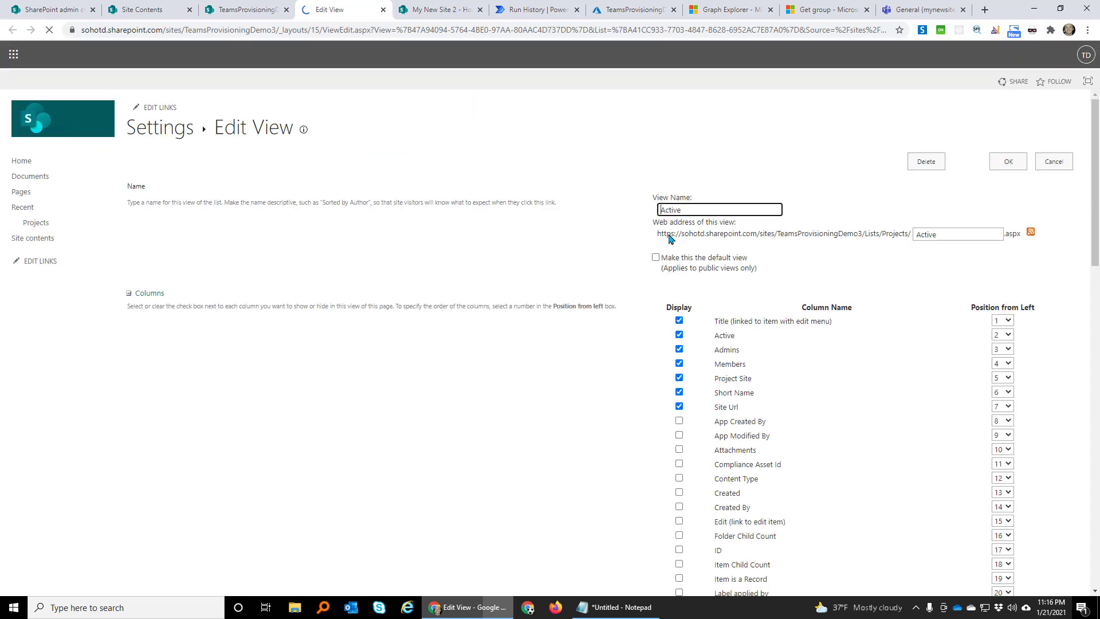
click(681, 321)
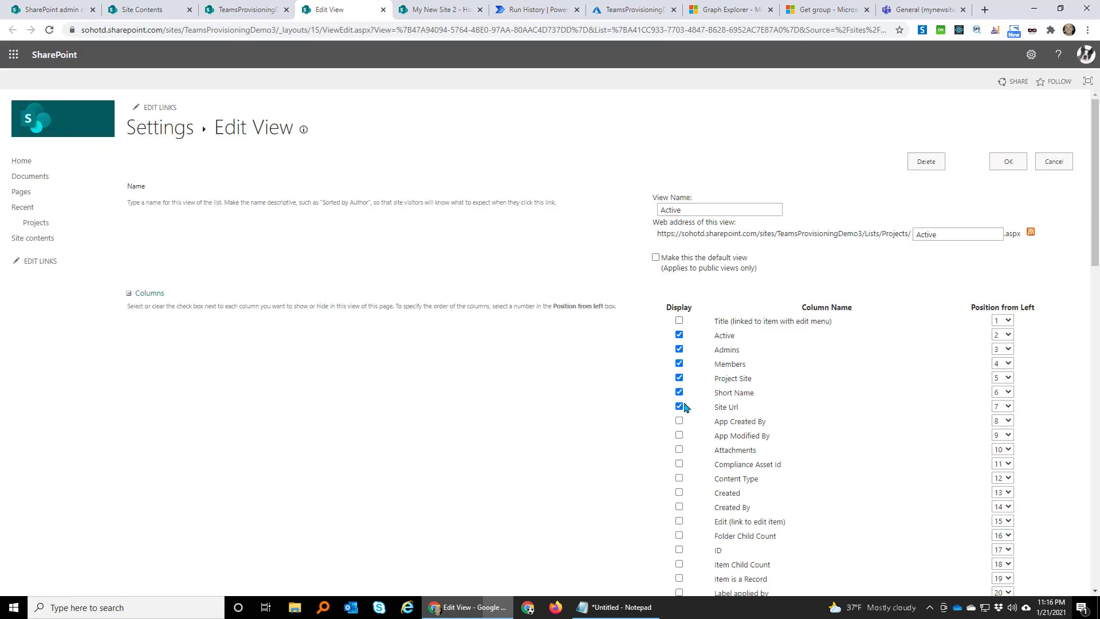
click(679, 377)
click(679, 363)
click(678, 349)
click(679, 335)
scroll(659, 372, down, 3)
scroll(655, 387, down, 6)
- Set the view's first sort column to Site Url
click(723, 263)
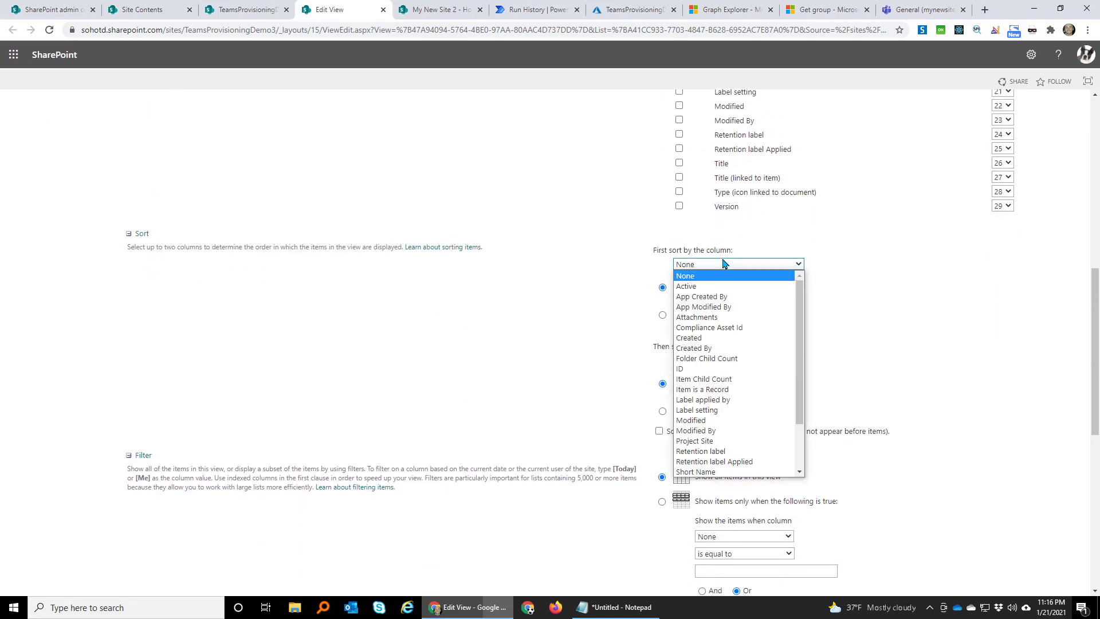
click(781, 251)
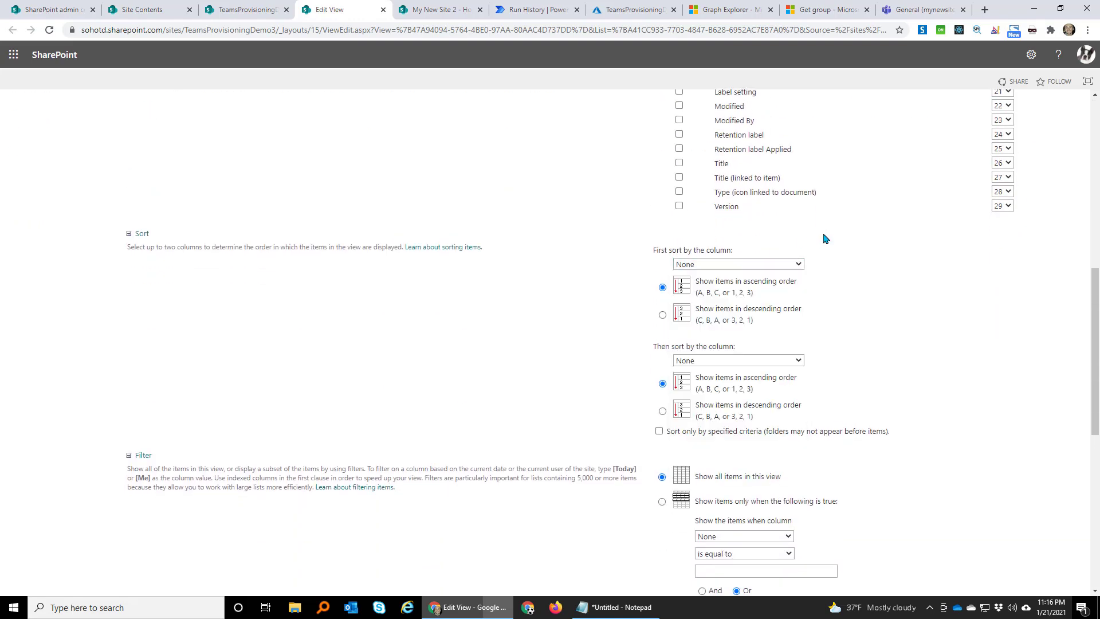
click(764, 266)
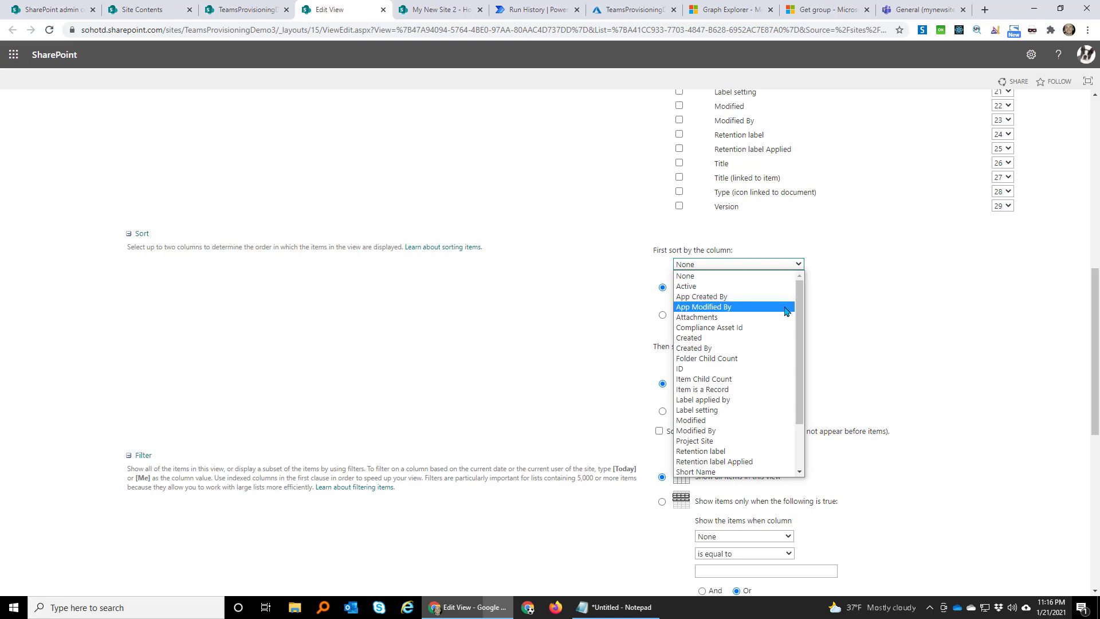
scroll(745, 372, down, 2)
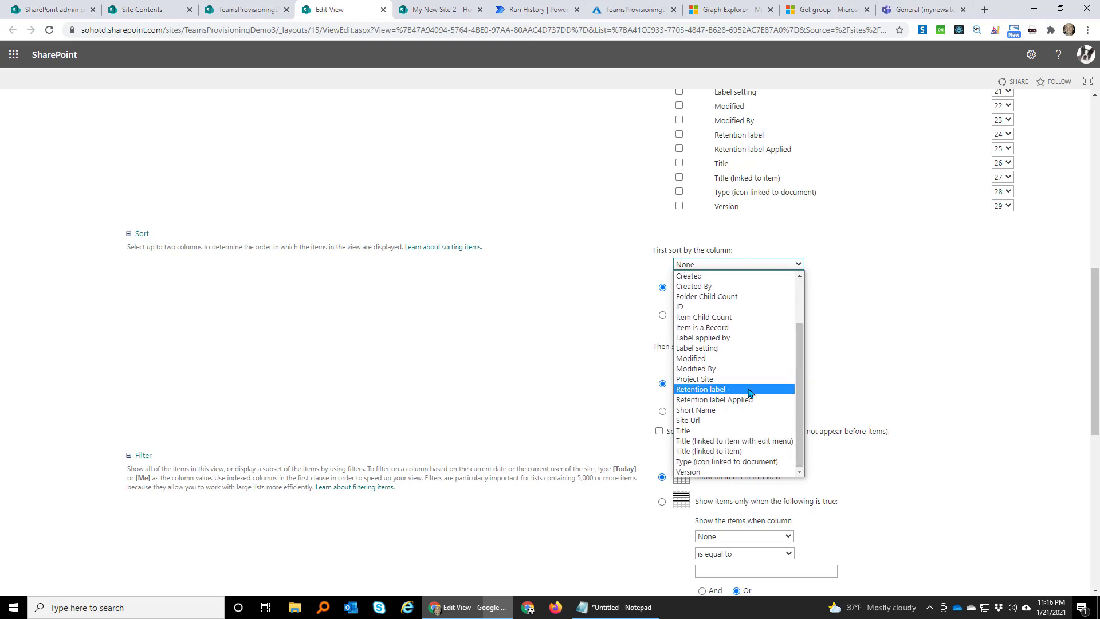
click(705, 420)
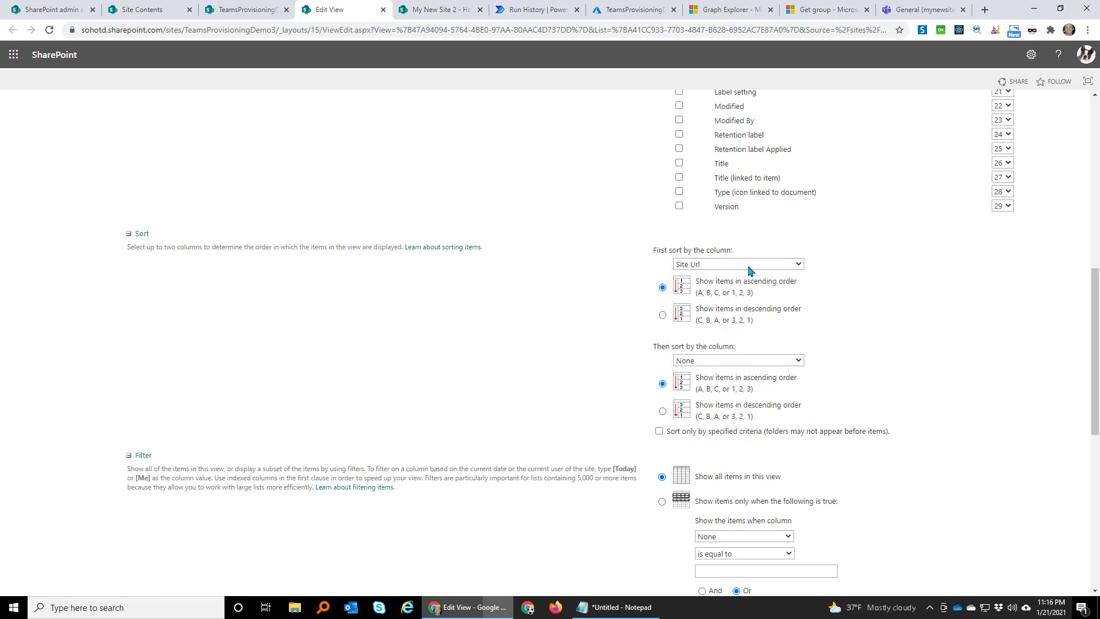
- Set the view's first sort column to Project Site
scroll(738, 249, up, 3)
scroll(739, 250, up, 4)
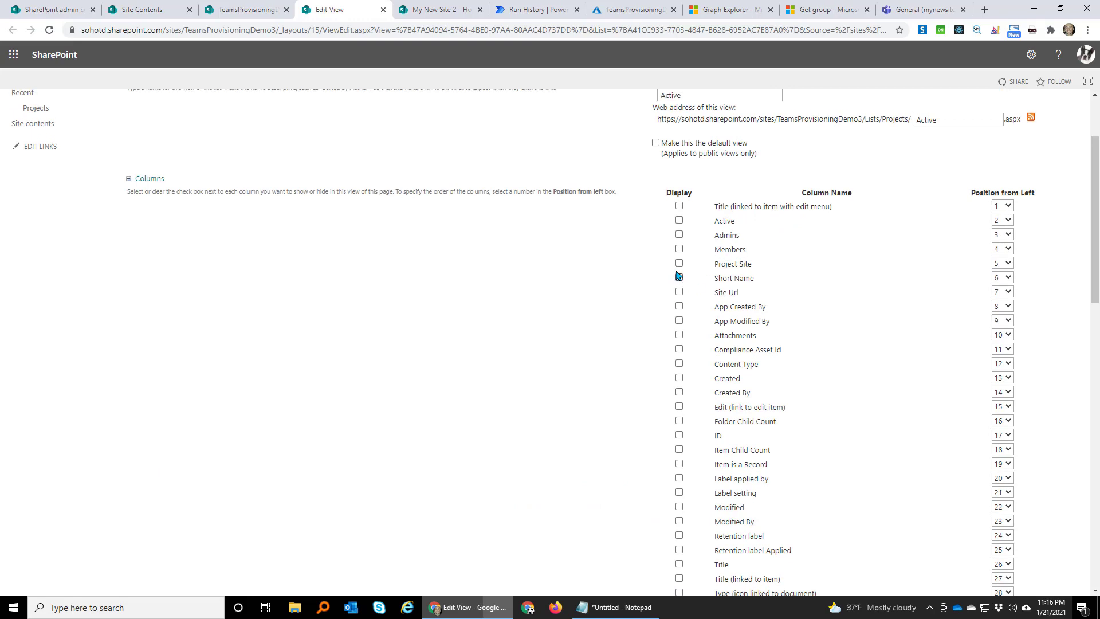
scroll(682, 263, down, 5)
click(717, 379)
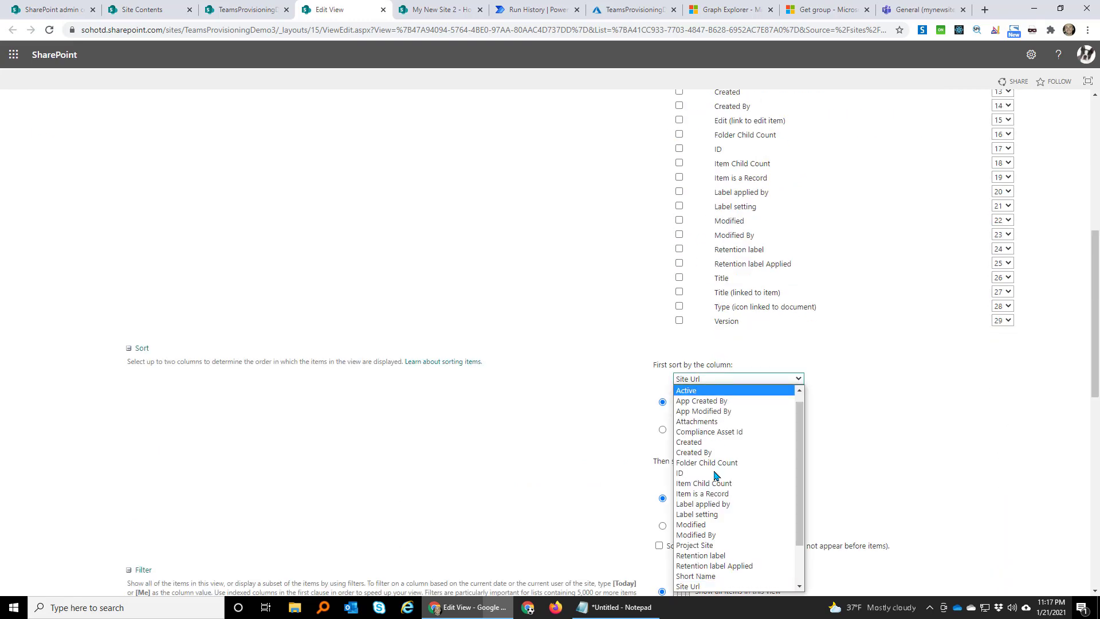
click(736, 543)
- Filter the view to show only items whose Active column is equal to Yes
scroll(842, 372, down, 5)
scroll(842, 373, down, 1)
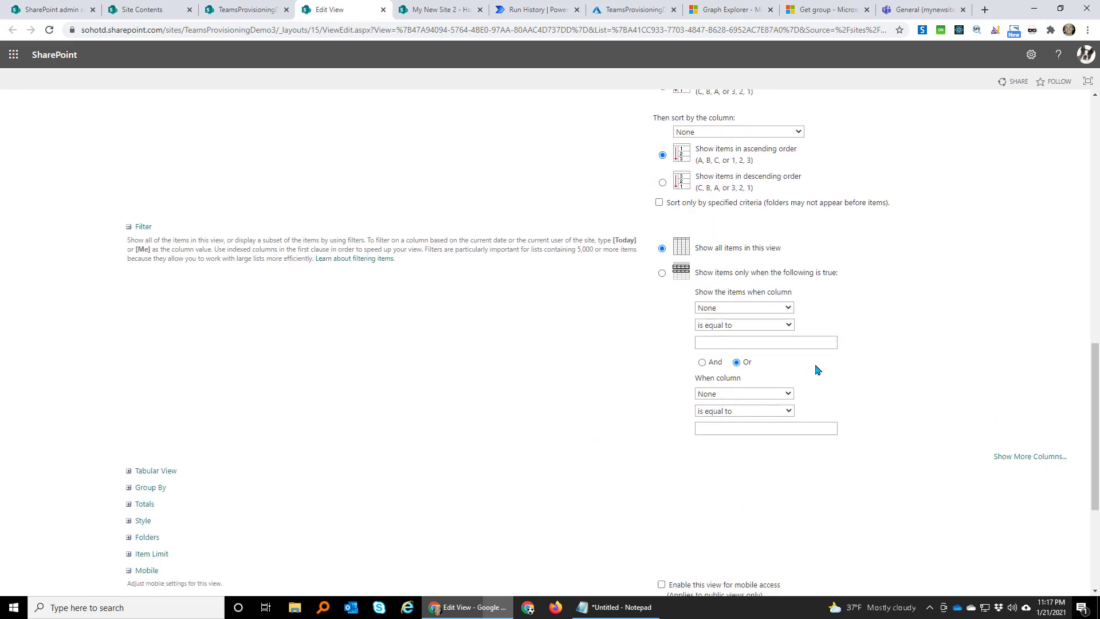
click(750, 309)
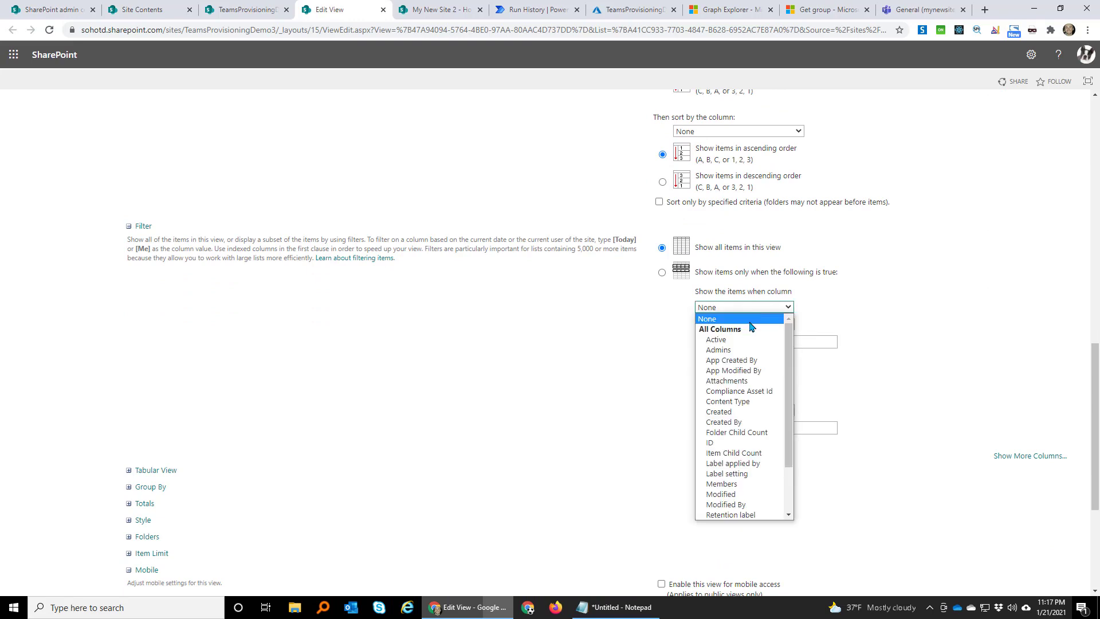
click(742, 336)
click(743, 341)
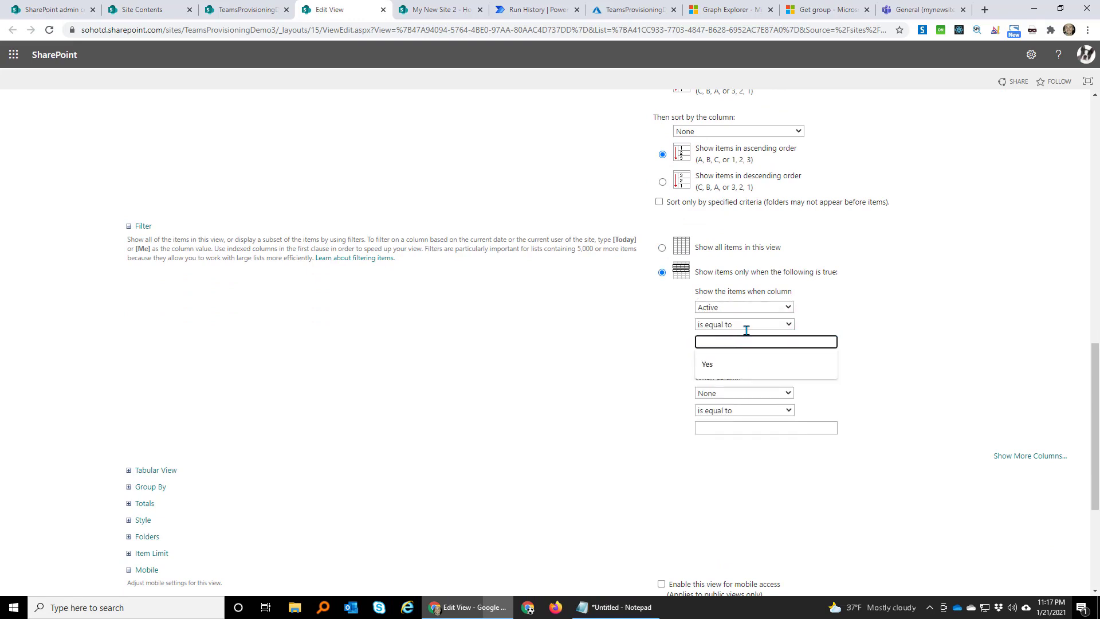
click(733, 365)
- Display only the Project Site column in the Active view and save the view settings
scroll(942, 313, up, 6)
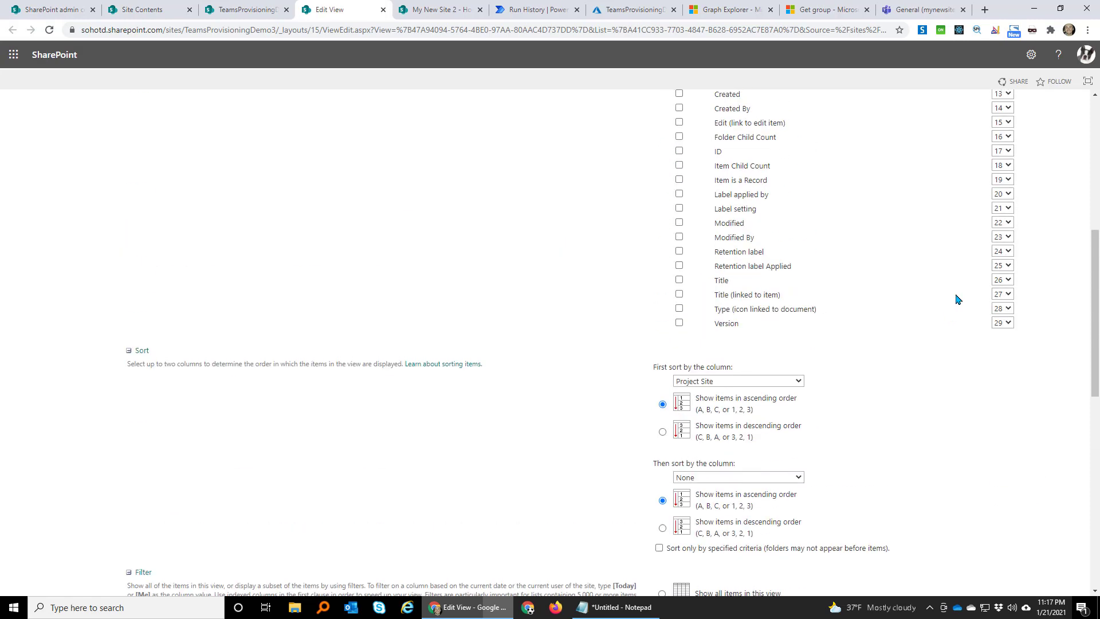
scroll(974, 252, up, 7)
click(1007, 161)
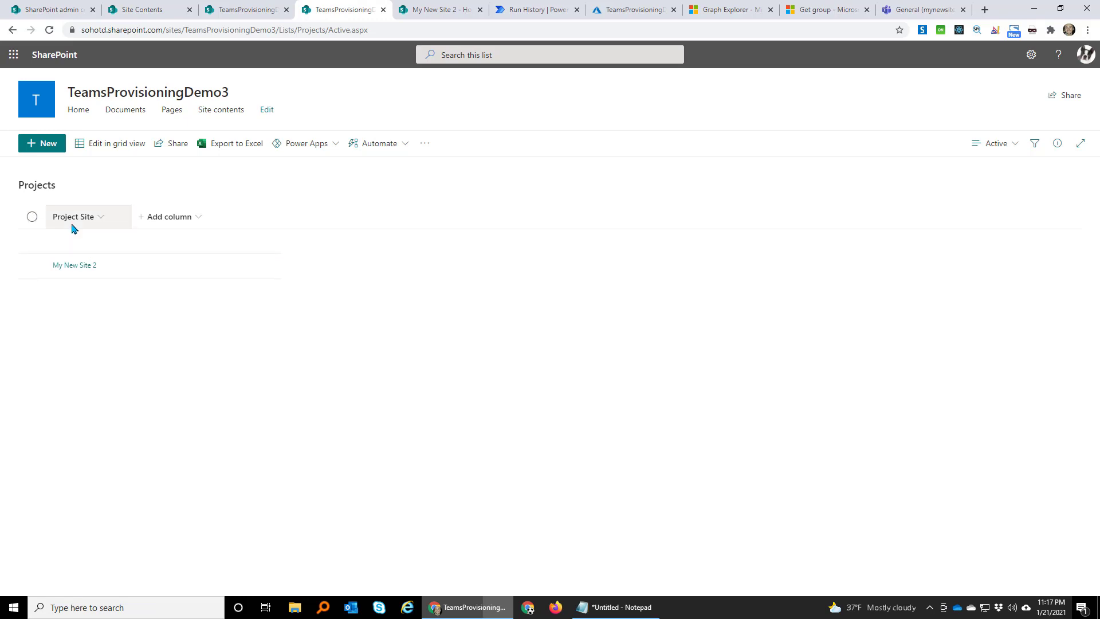
- Change the Active view's layout to Gallery and save it under the same view name
click(1008, 143)
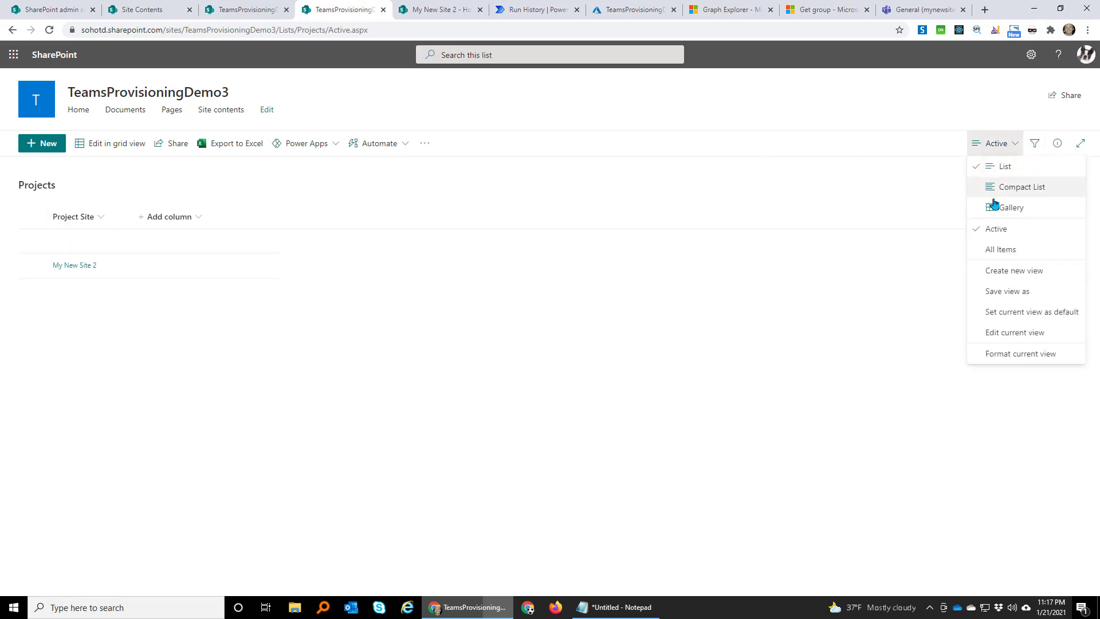
click(995, 206)
click(989, 143)
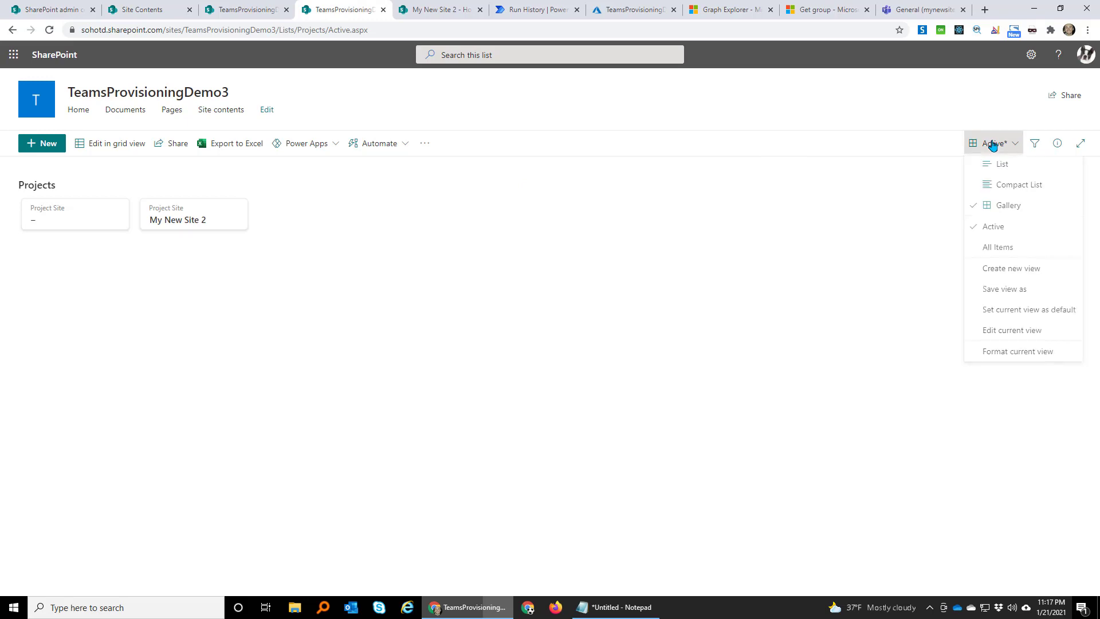
click(997, 291)
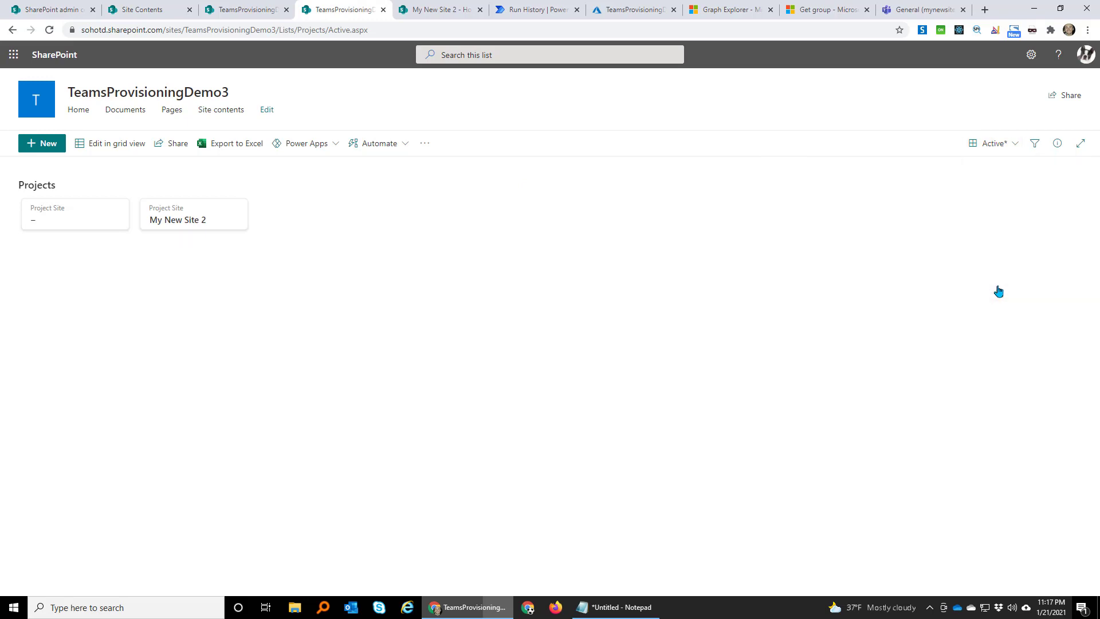
click(536, 359)
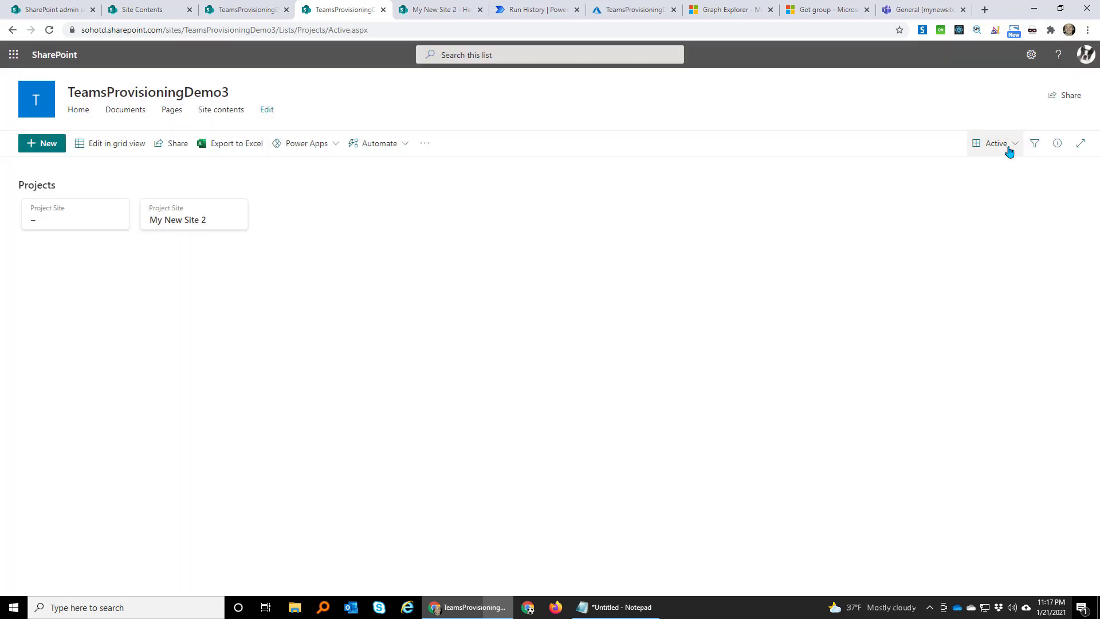
- Reload the Active view to check its gallery layout and return to the All Items view
click(1007, 146)
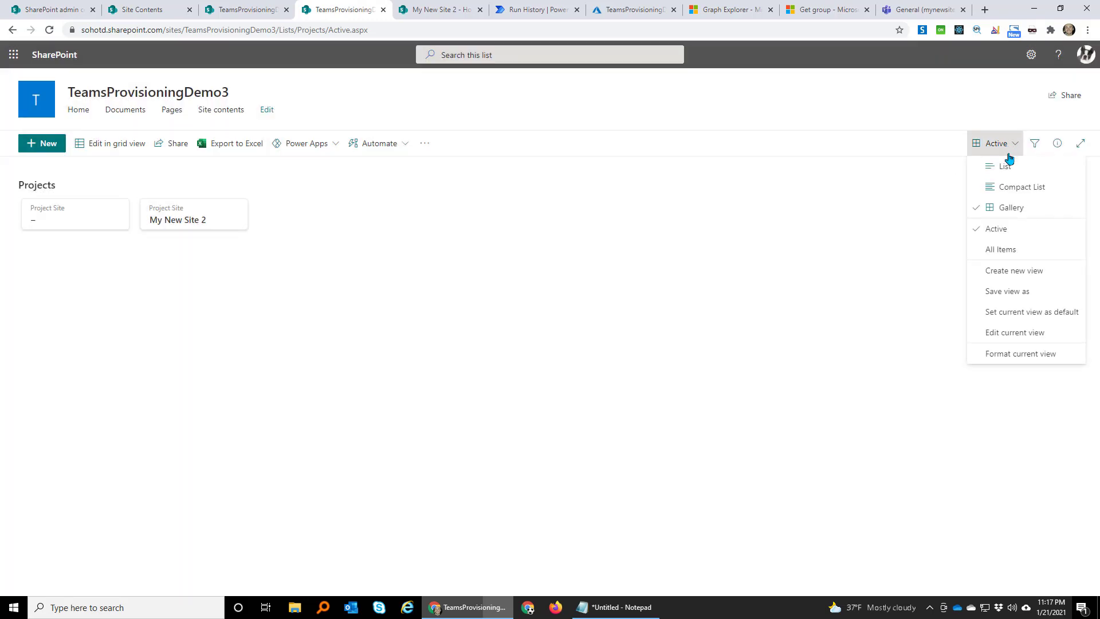
click(997, 230)
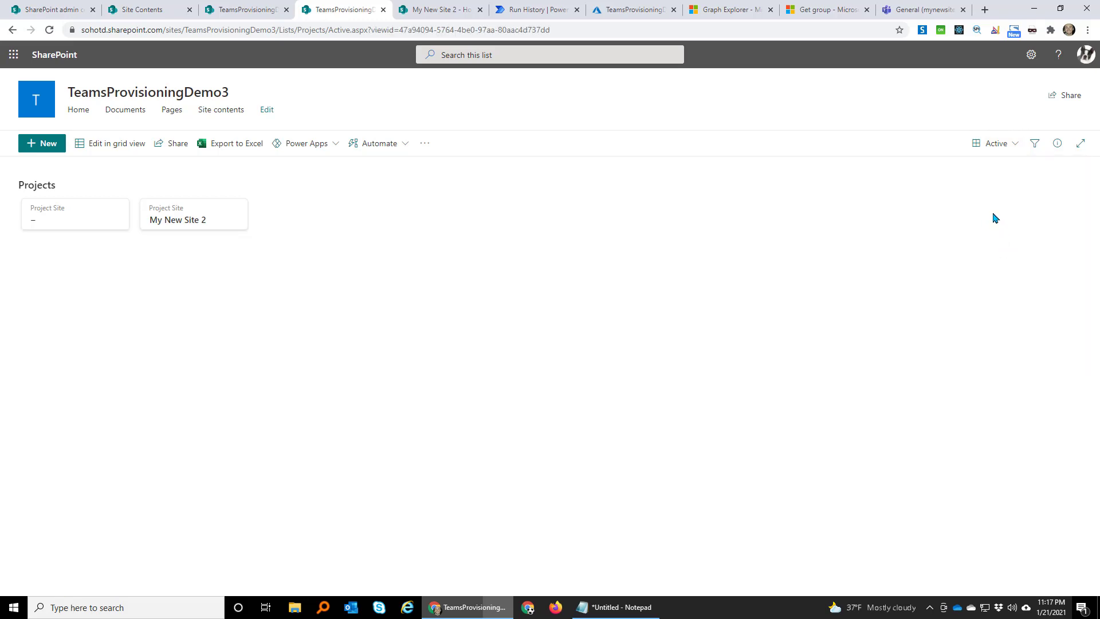
click(1013, 145)
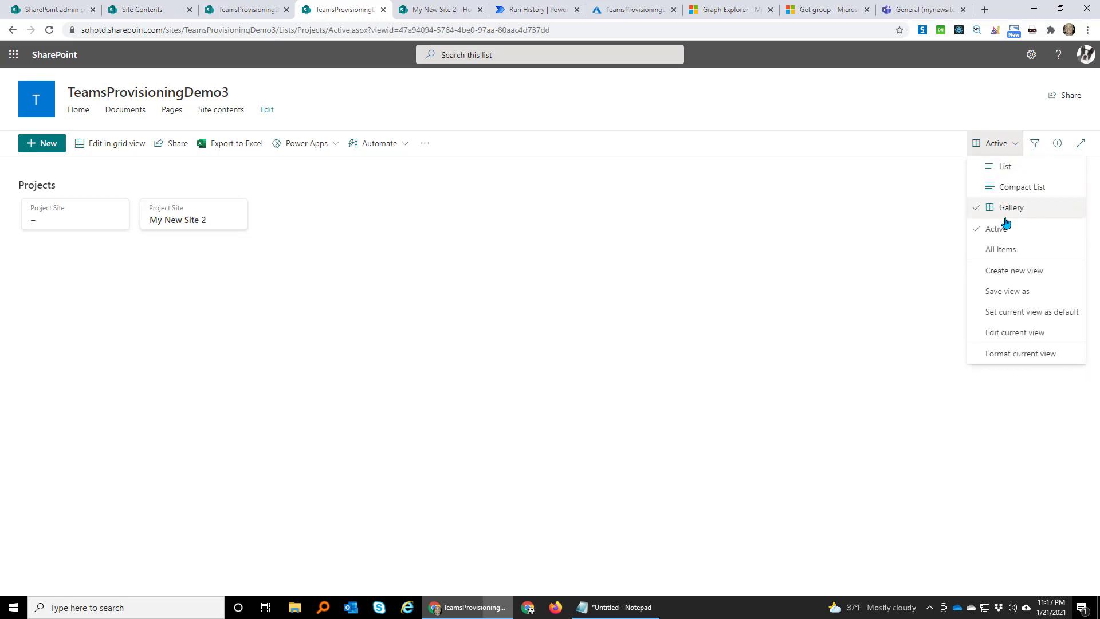
click(1001, 247)
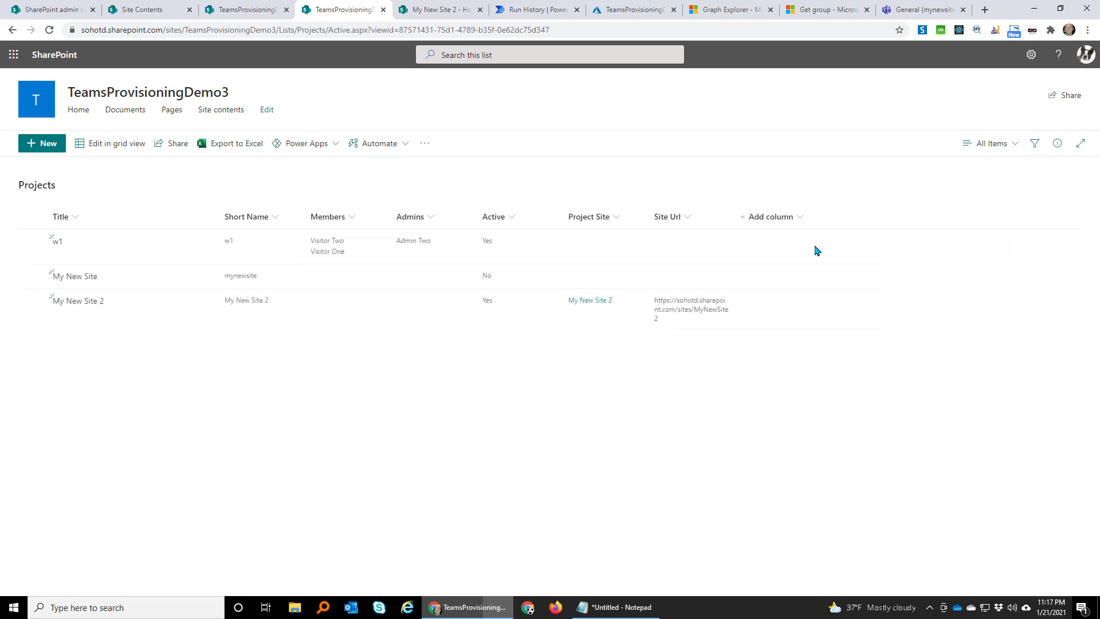
- Open the Projects list's form for customization in Power Apps and skip the welcome message
click(329, 148)
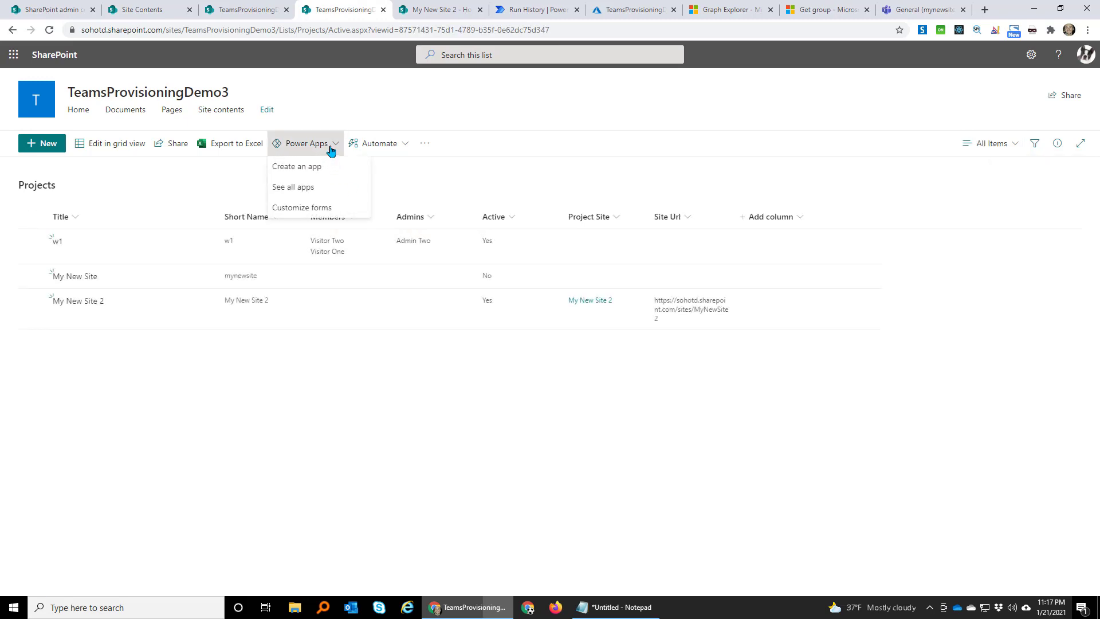
click(318, 208)
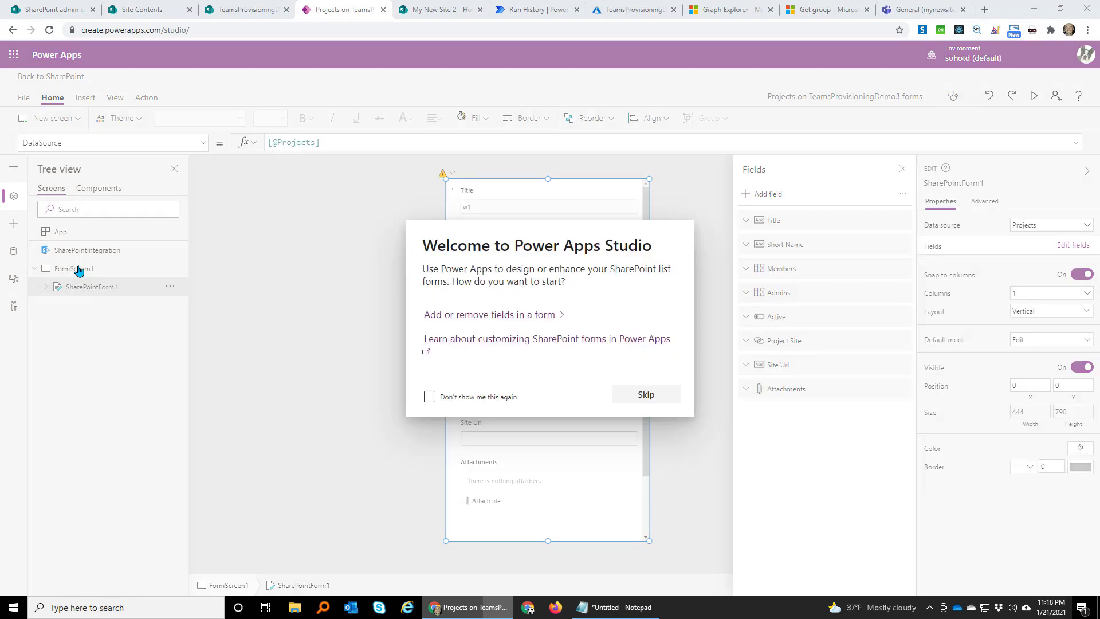
click(628, 396)
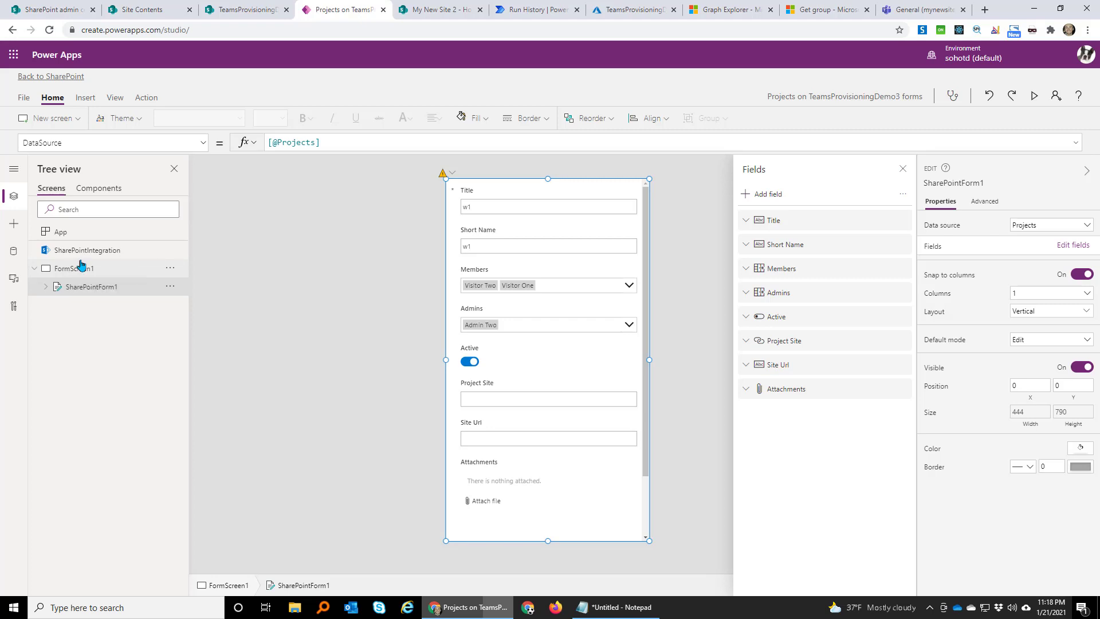
- Duplicate the FormScreen1 screen twice to get three form screens
click(170, 267)
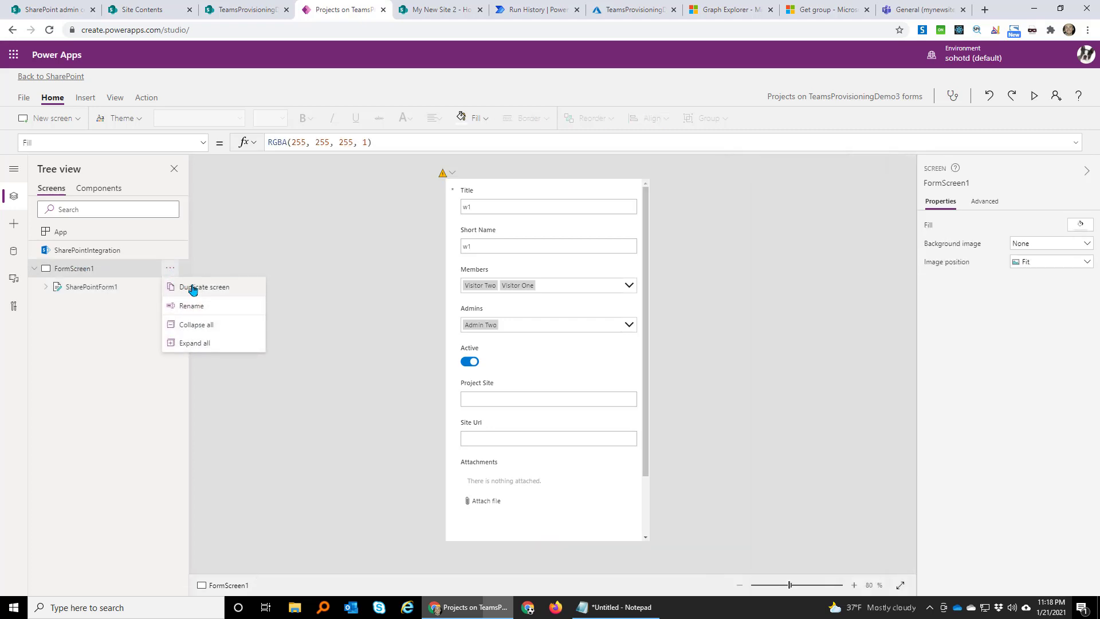
click(192, 287)
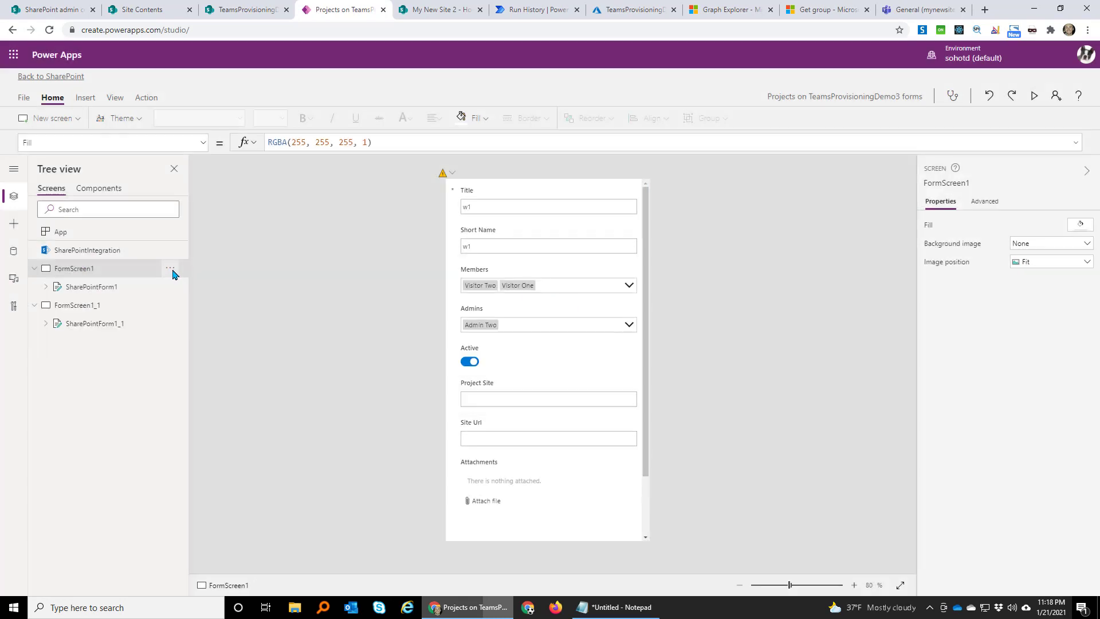
click(170, 268)
click(190, 305)
- Rename the FormScreen1 screen as NewItemScreen and its SharePointForm1 form as NewItemForm
double_click(88, 269)
text(NewIte)
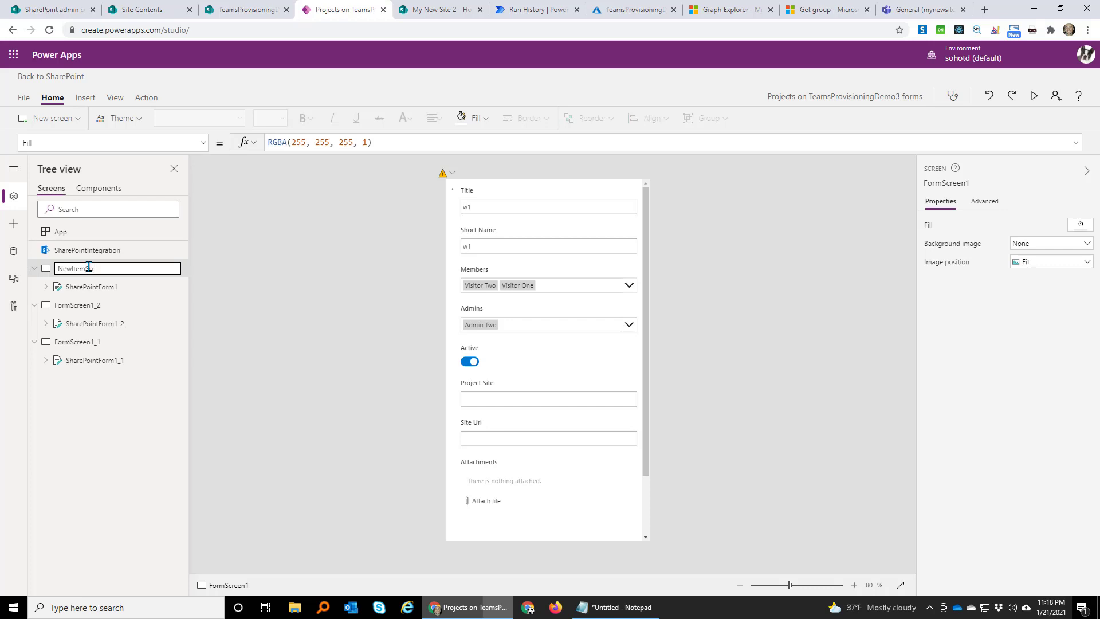
key(Return)
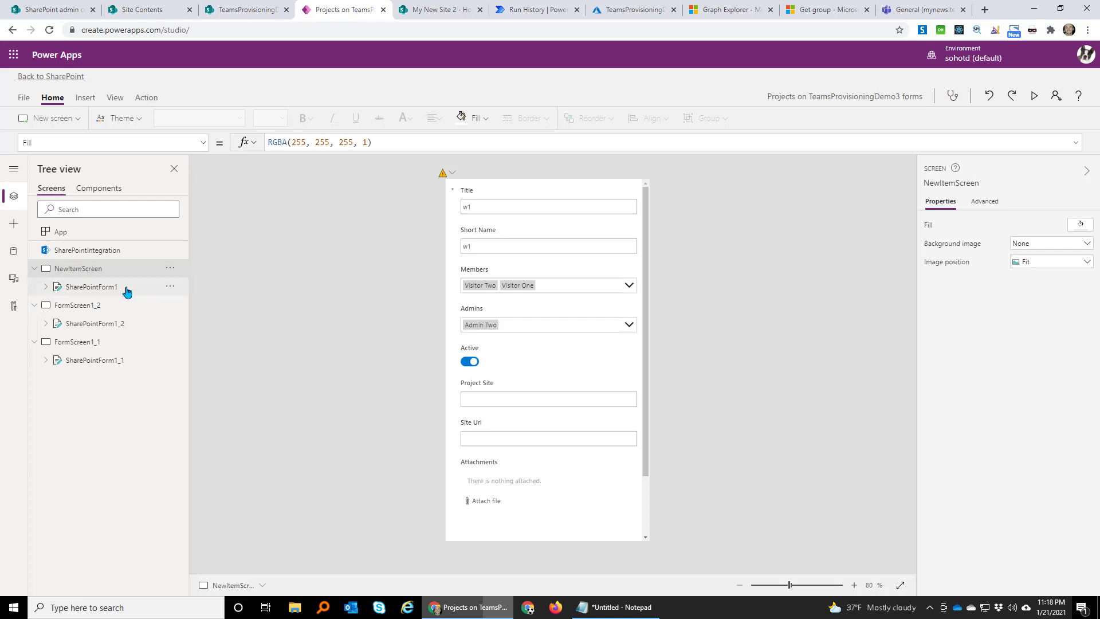
double_click(126, 290)
text(NewItemForm)
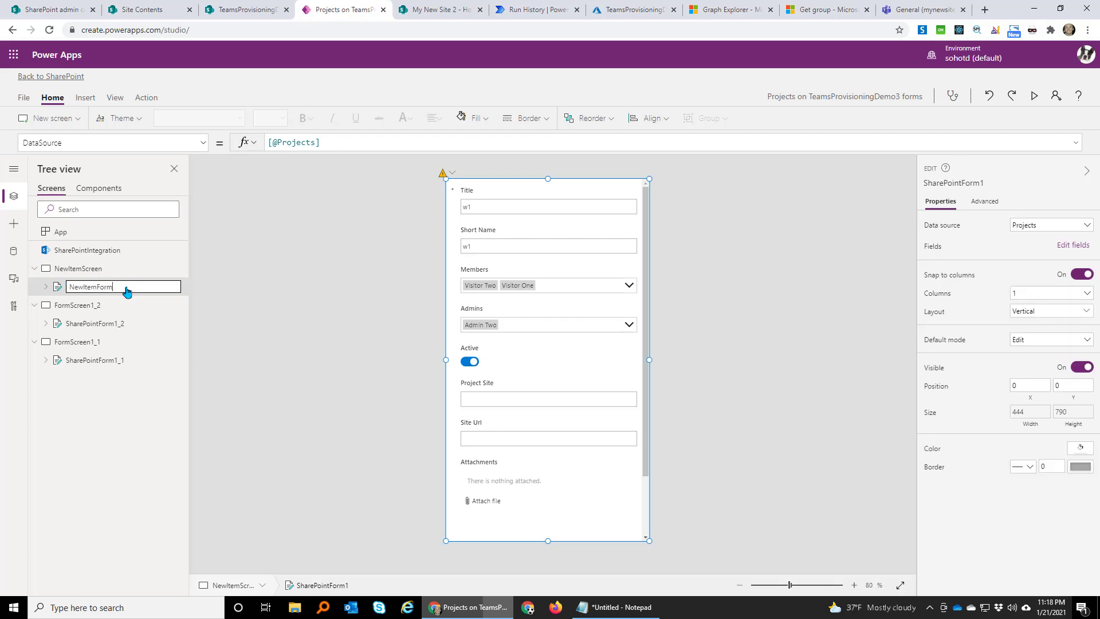
key(Return)
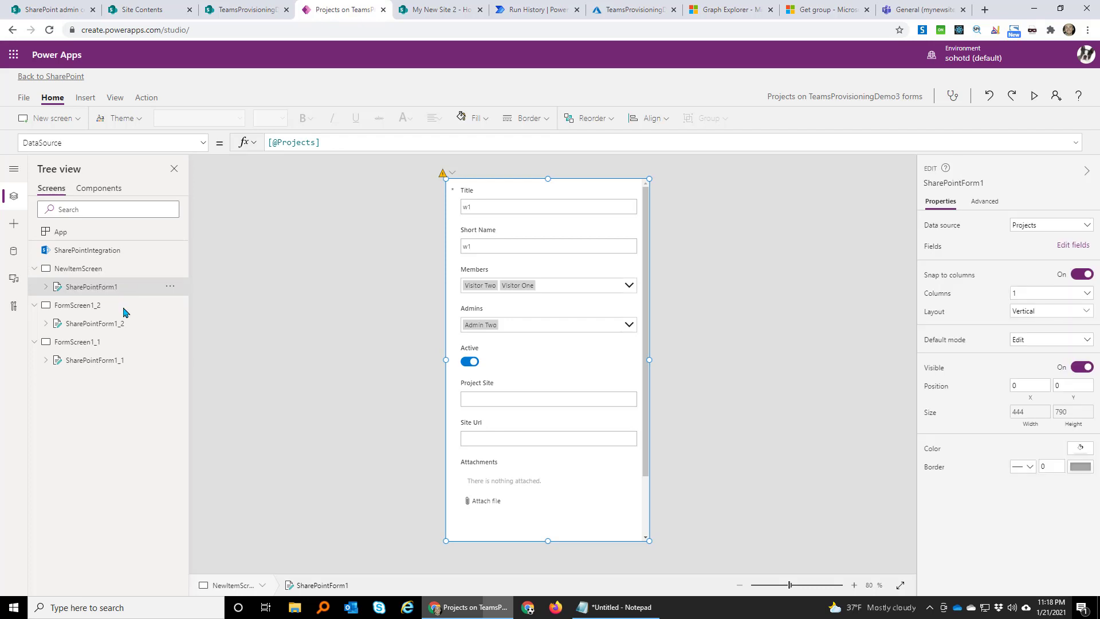
- Rename the FormScreen1_2 screen as EditItemScreen and its SharePointForm1_2 form as EditItemForm
double_click(122, 307)
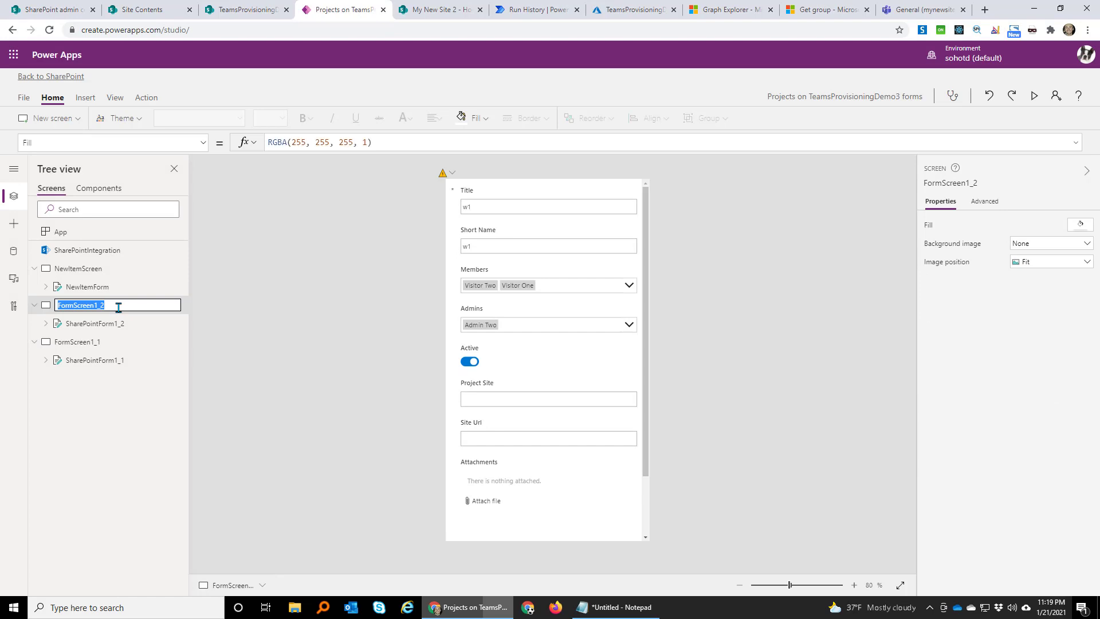
text(EditItemScreen)
key(Tab)
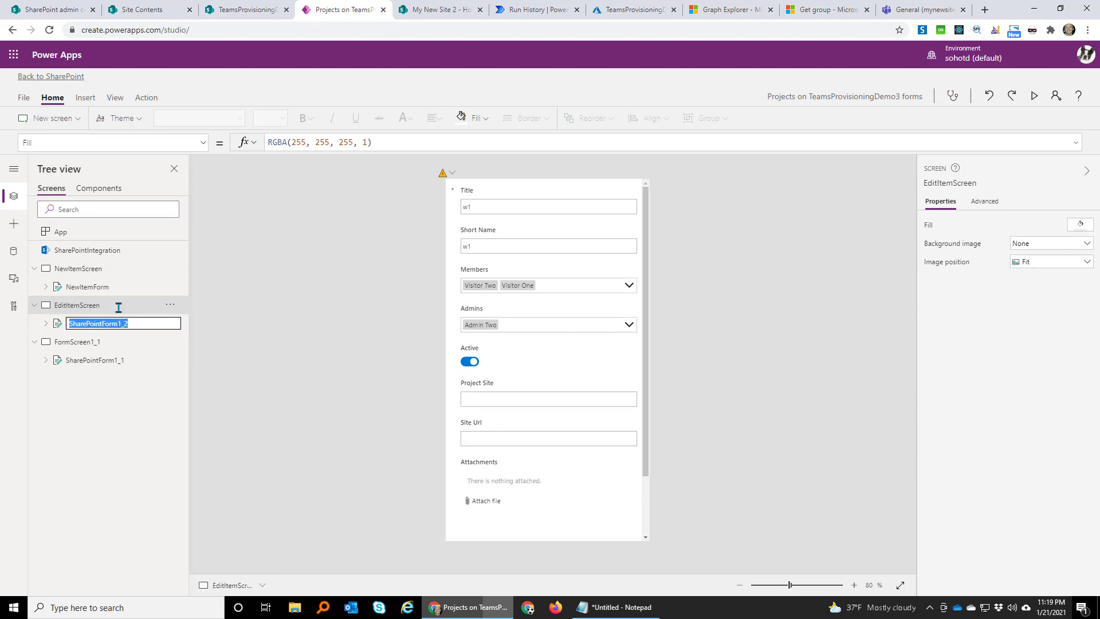
text(EditItemForm)
key(Tab)
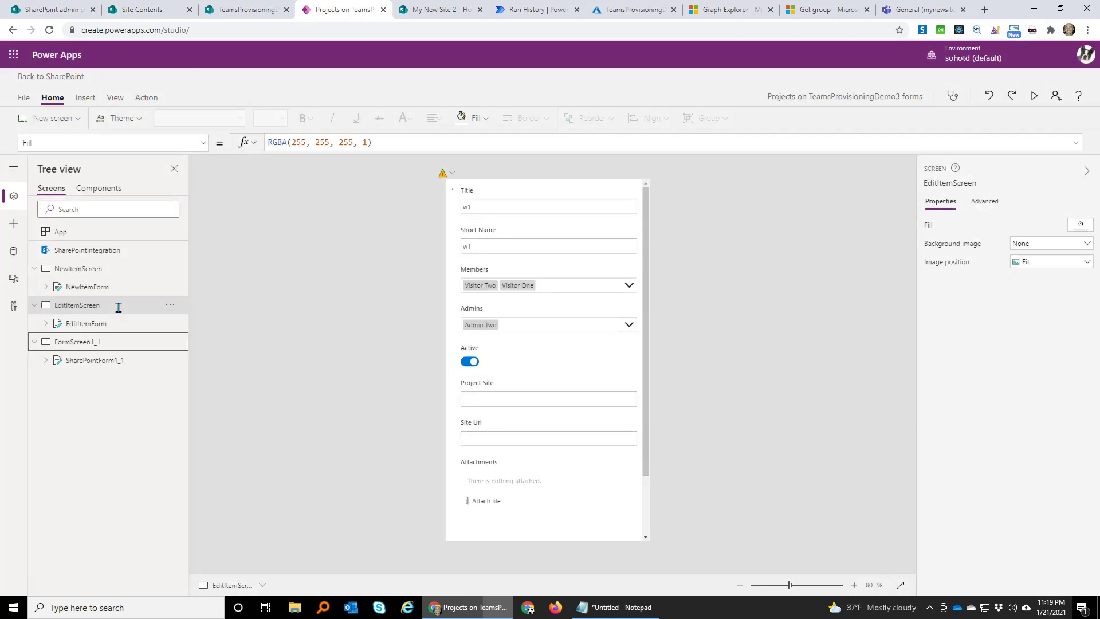
- Rename the FormScreen1_1 screen as ViewItemScreen and its SharePointForm1_1 form as ViewItemForm
text(View)
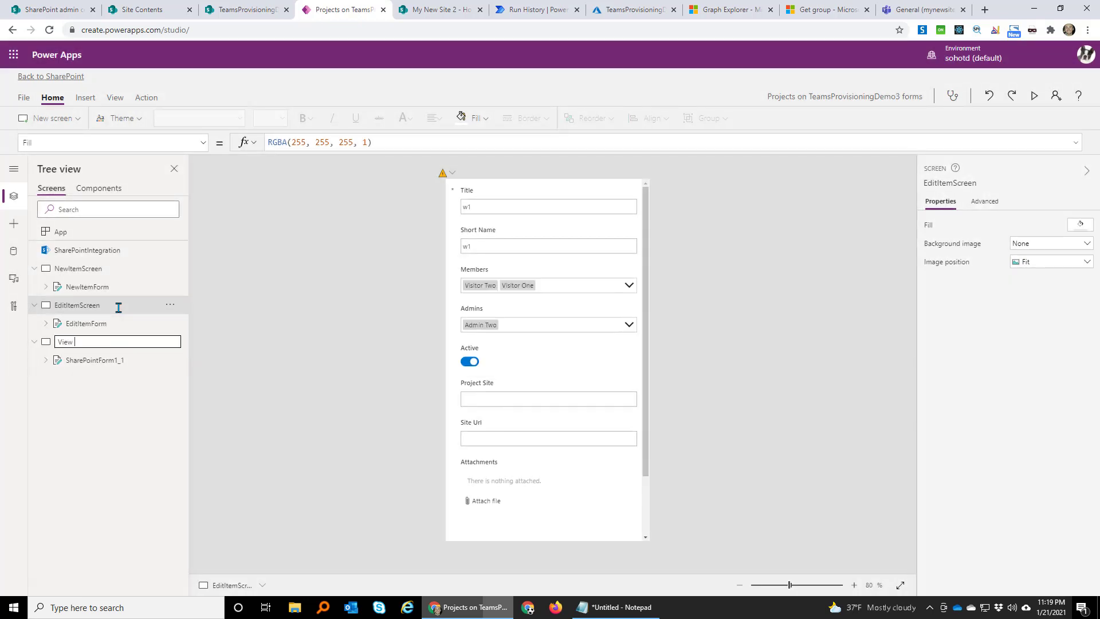
text(ItemScreen)
key(Tab)
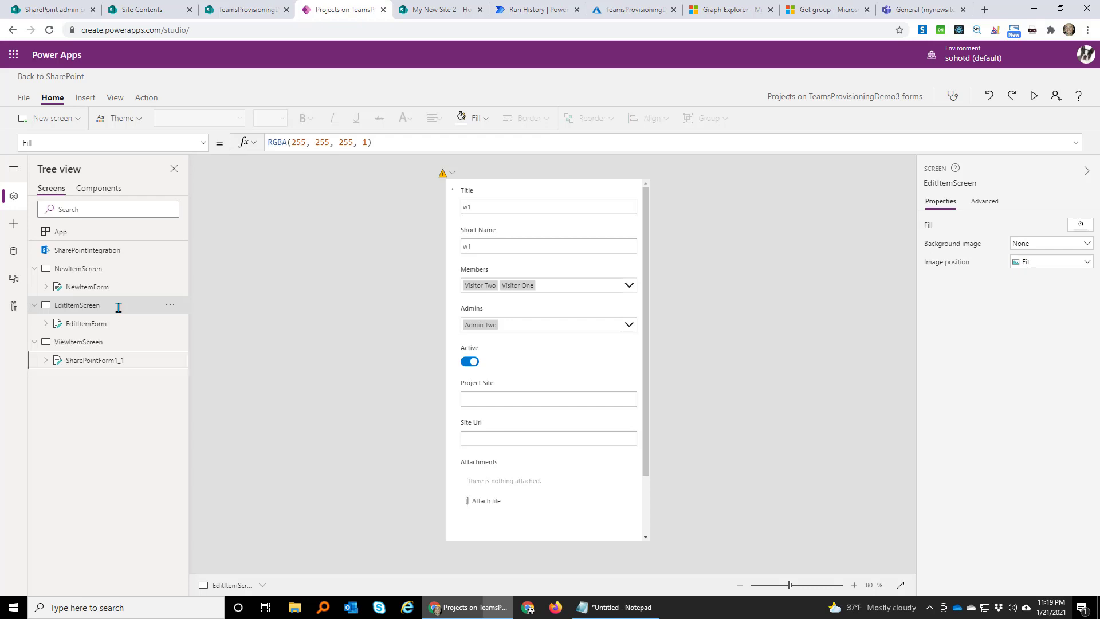
key(F2)
text(ViewItemForm)
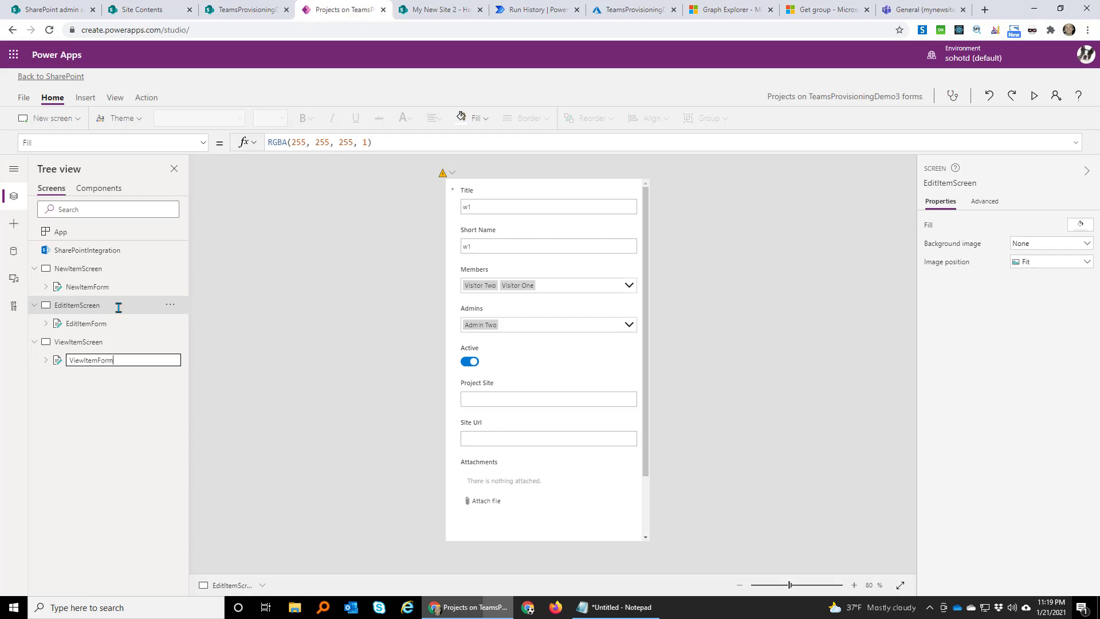
key(Escape)
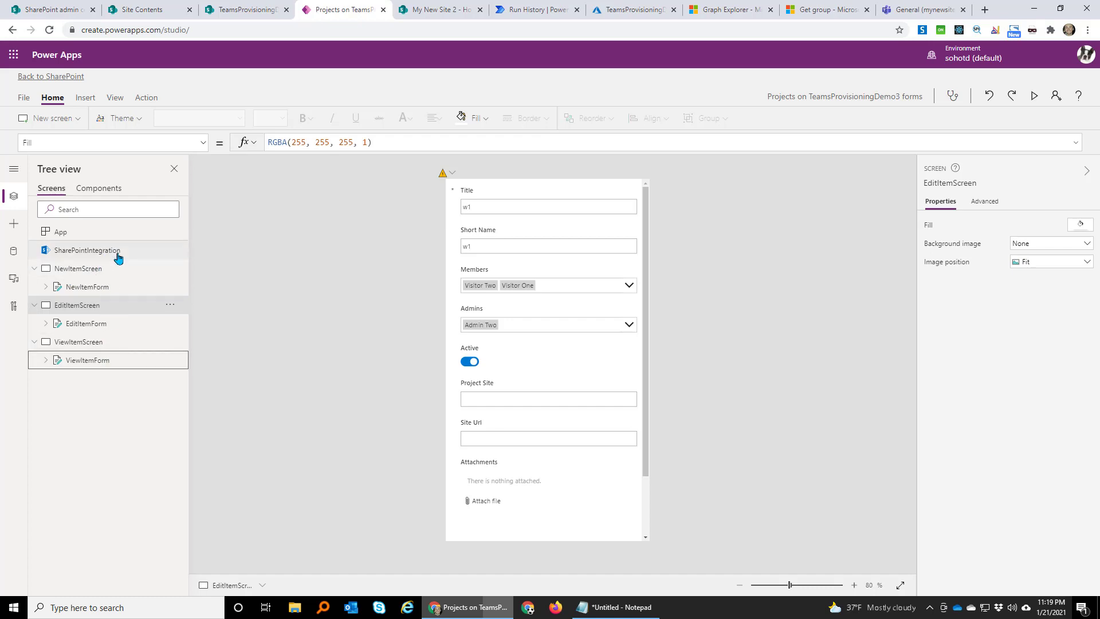
- Set SharePointIntegration's OnNew action to Set(SharePointFormMode, "CreateForm"); NewForm(NewItemForm); Navigate(NewItemScreen, ScreenTransition.None)
click(117, 253)
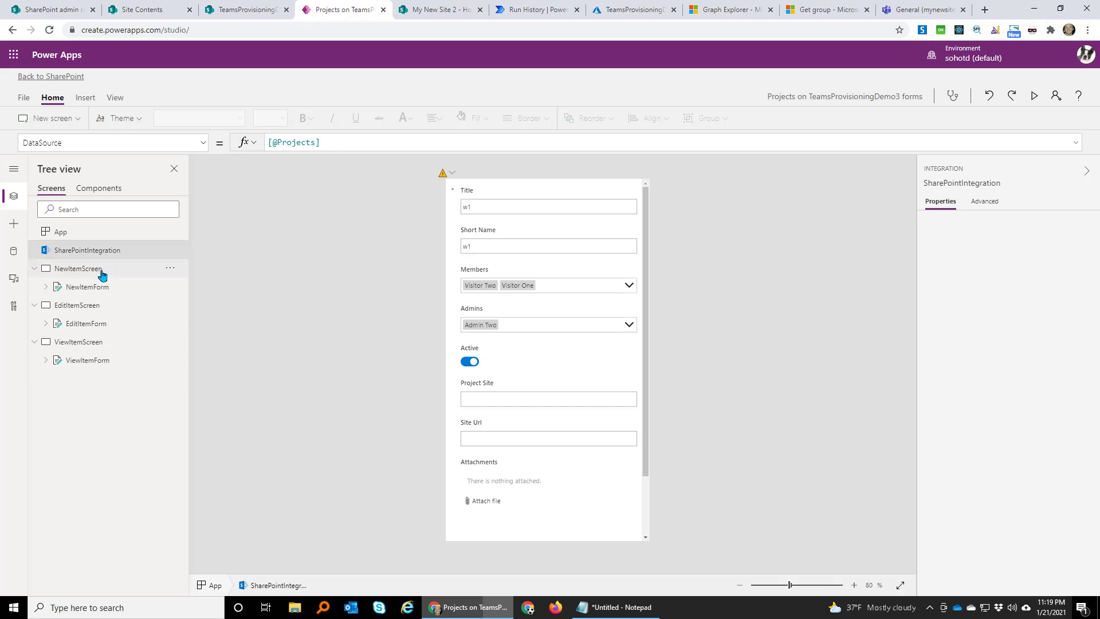
click(989, 204)
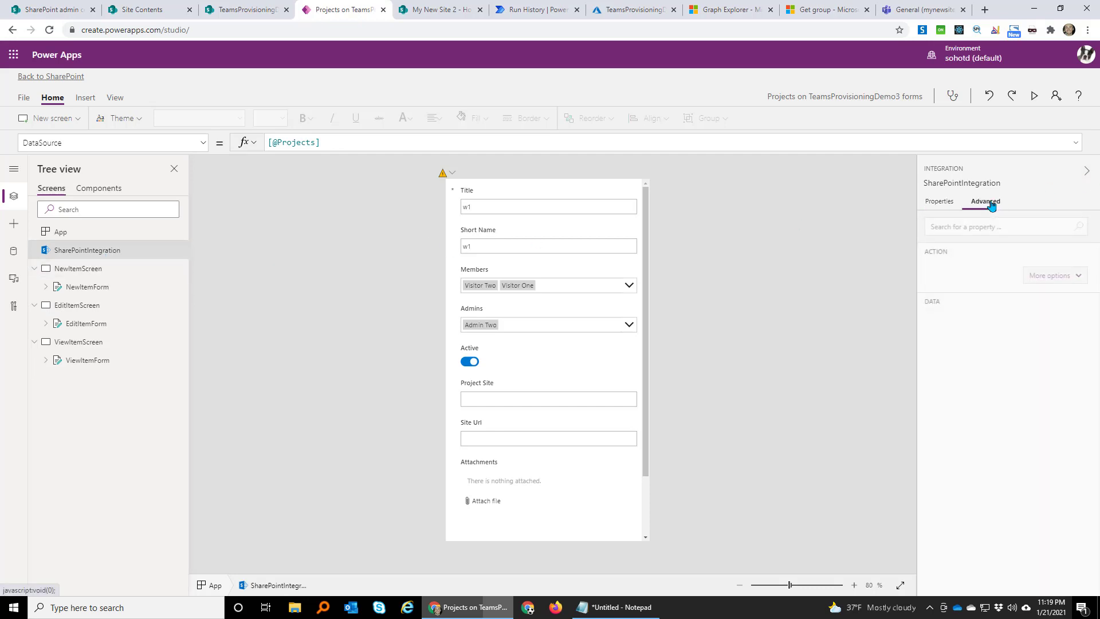
click(971, 292)
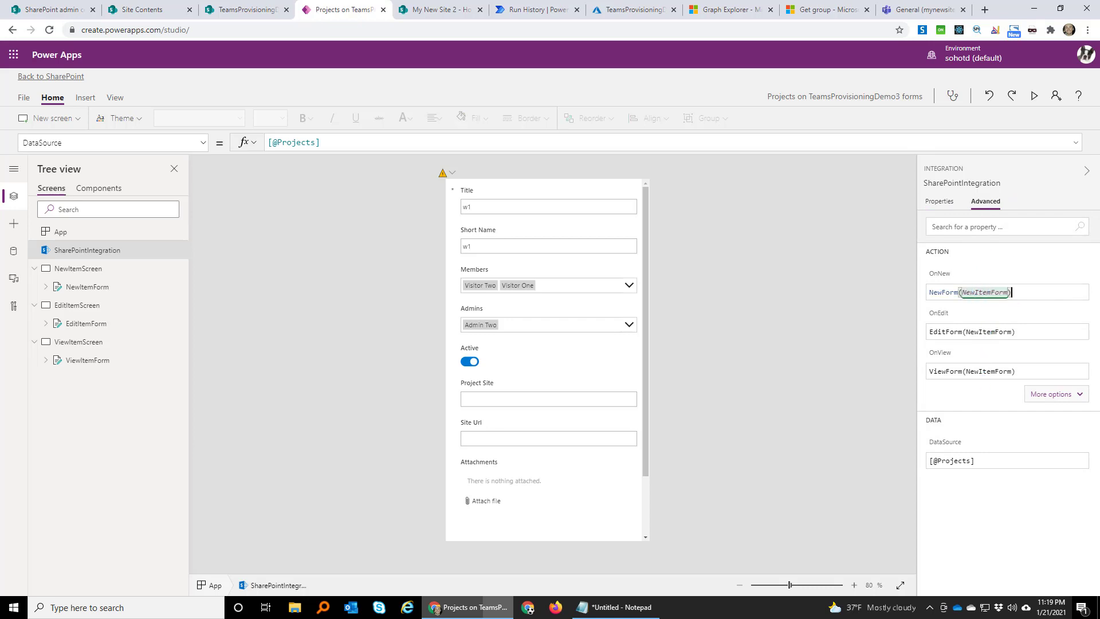
click(967, 292)
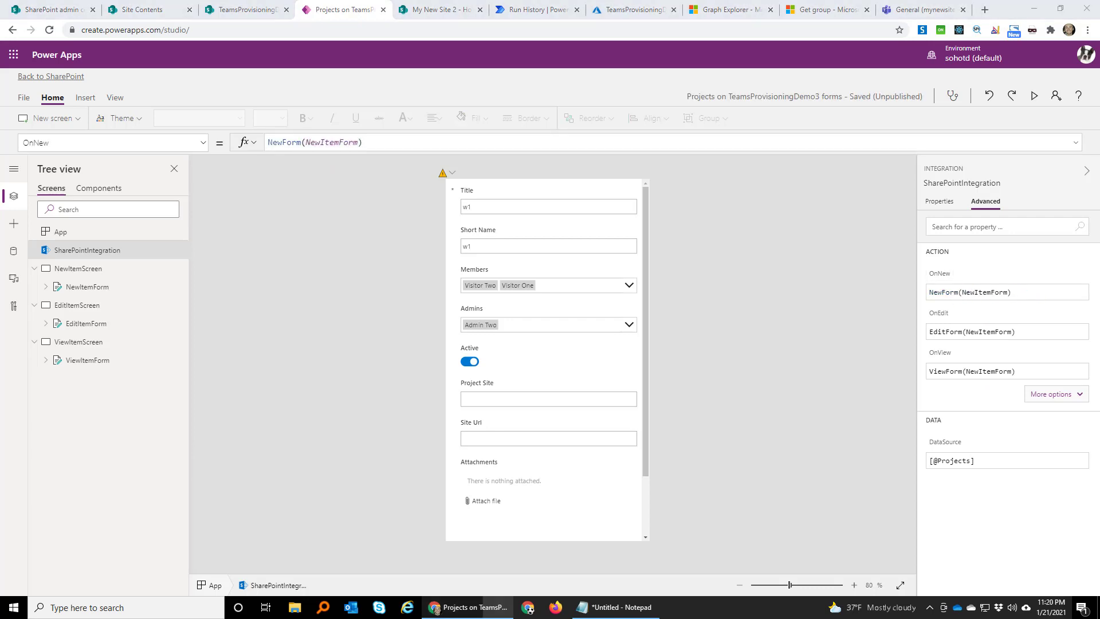
click(1025, 291)
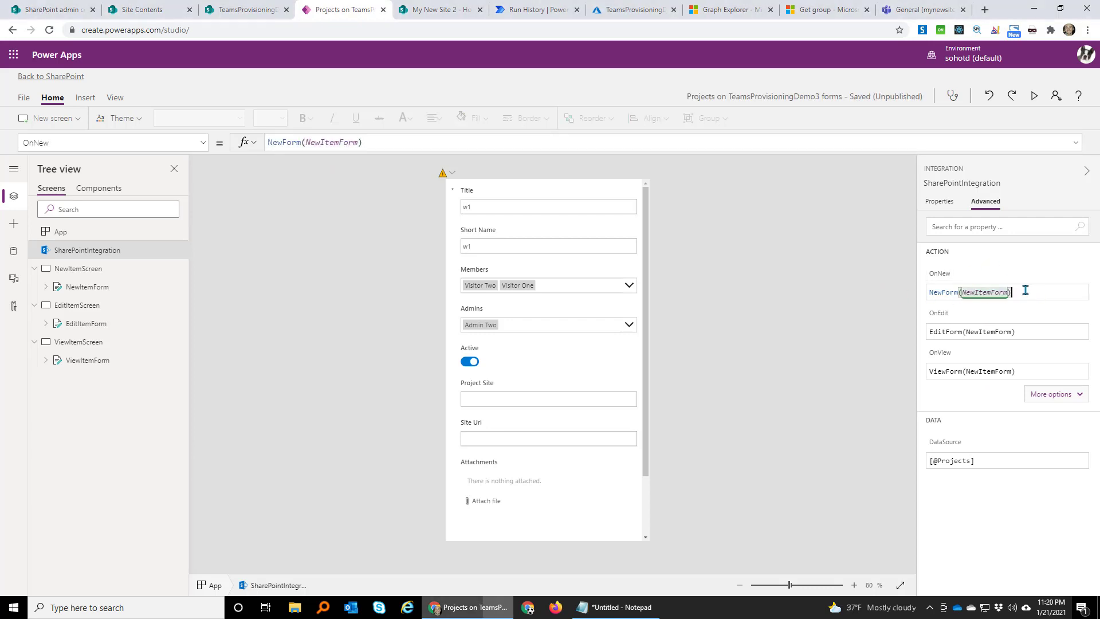
key(ctrl+a)
text(Set(SharePointFormMode, "CreateForm"); NewForm(NewItemForm); Navigate(NewScreen, ScreenTransition.None))
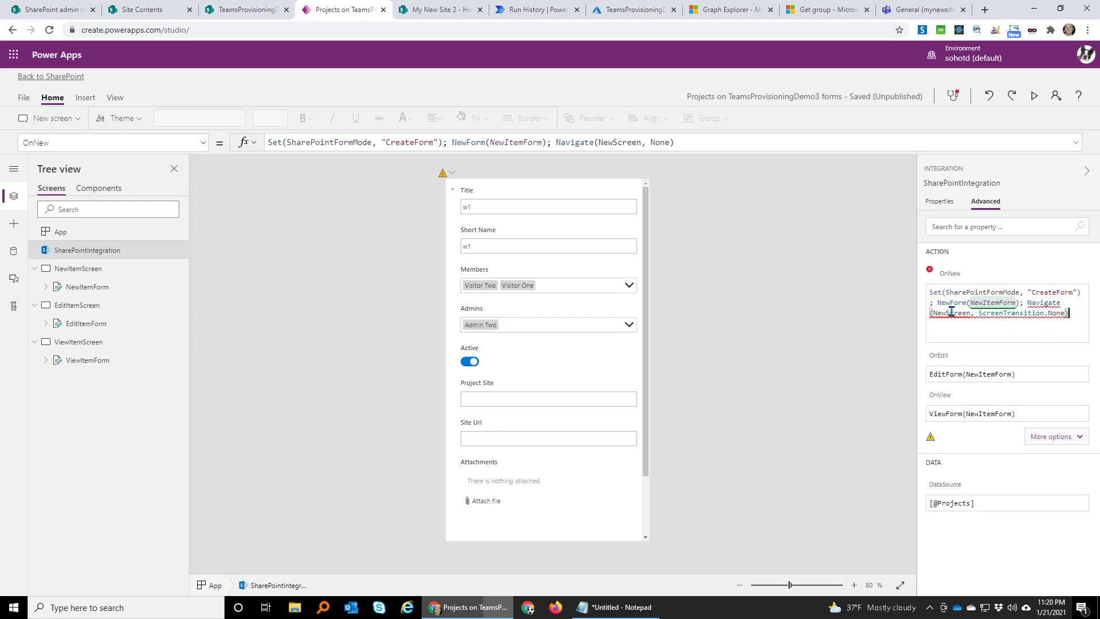
click(950, 312)
text(Item)
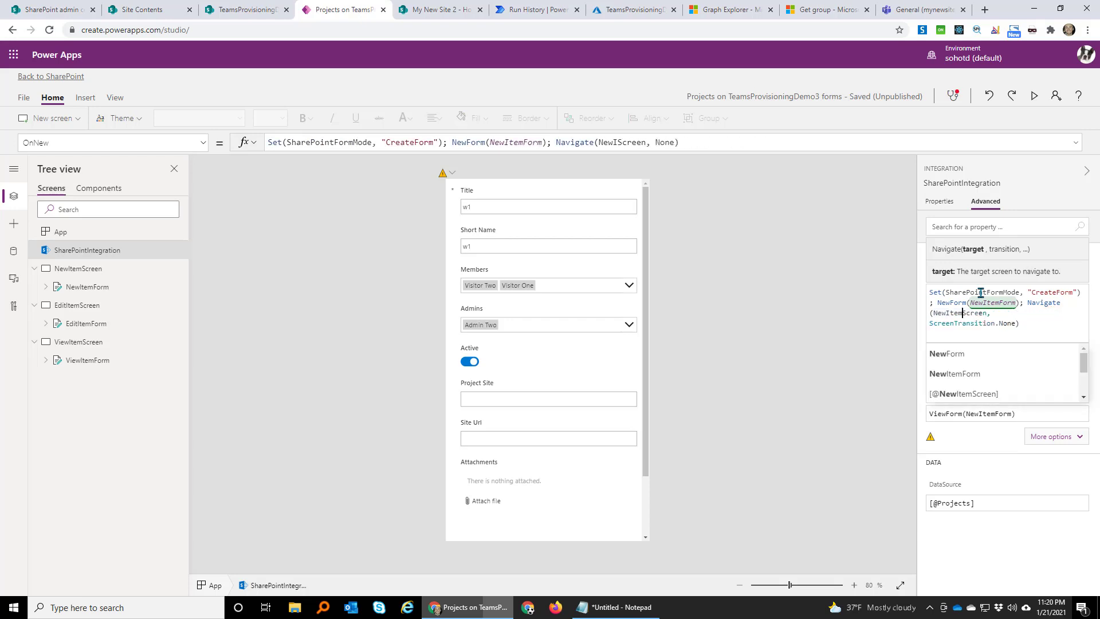
click(940, 297)
click(1057, 291)
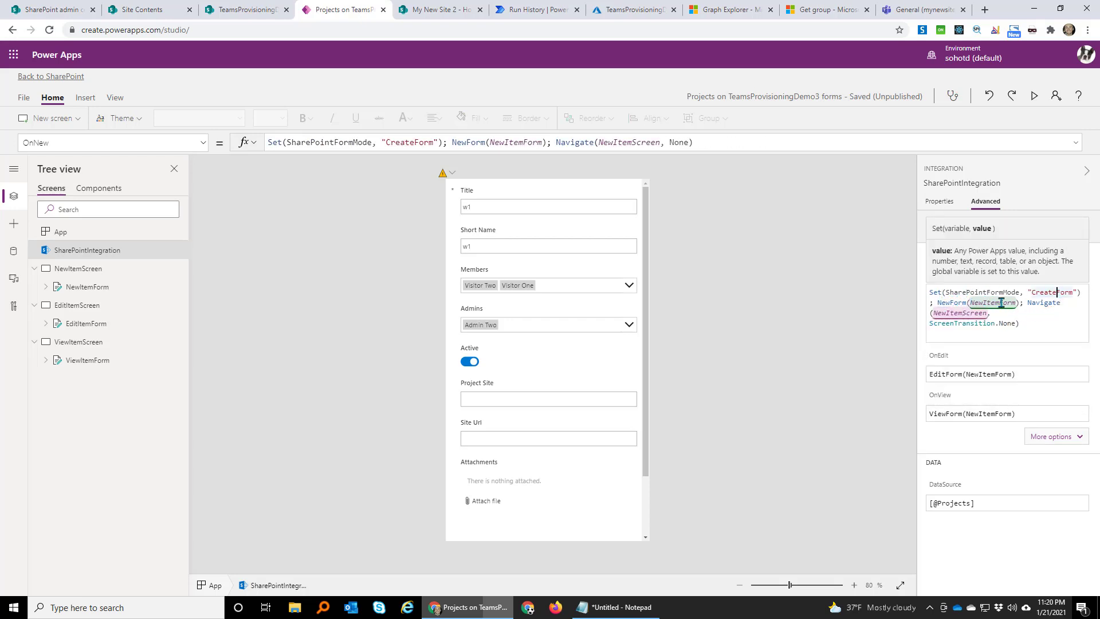
click(1014, 323)
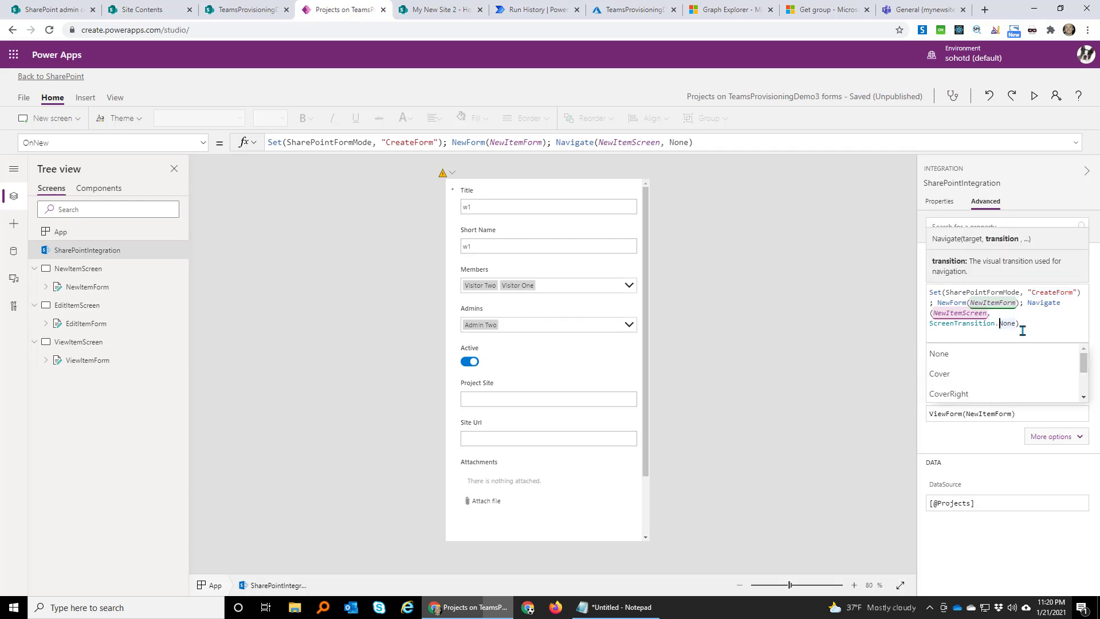
click(866, 380)
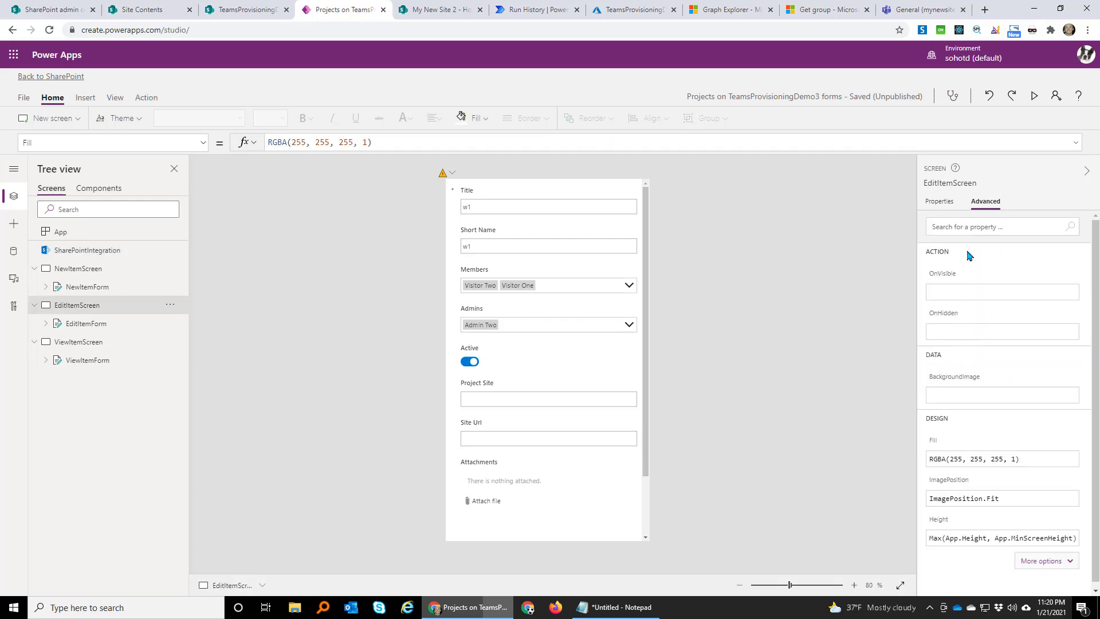
- Set SharePointIntegration's OnEdit action to Set(SharePointFormMode, "EditForm"); EditForm(EditItemForm); Navigate(EditItemScreen, ScreenTransition.None)
click(143, 254)
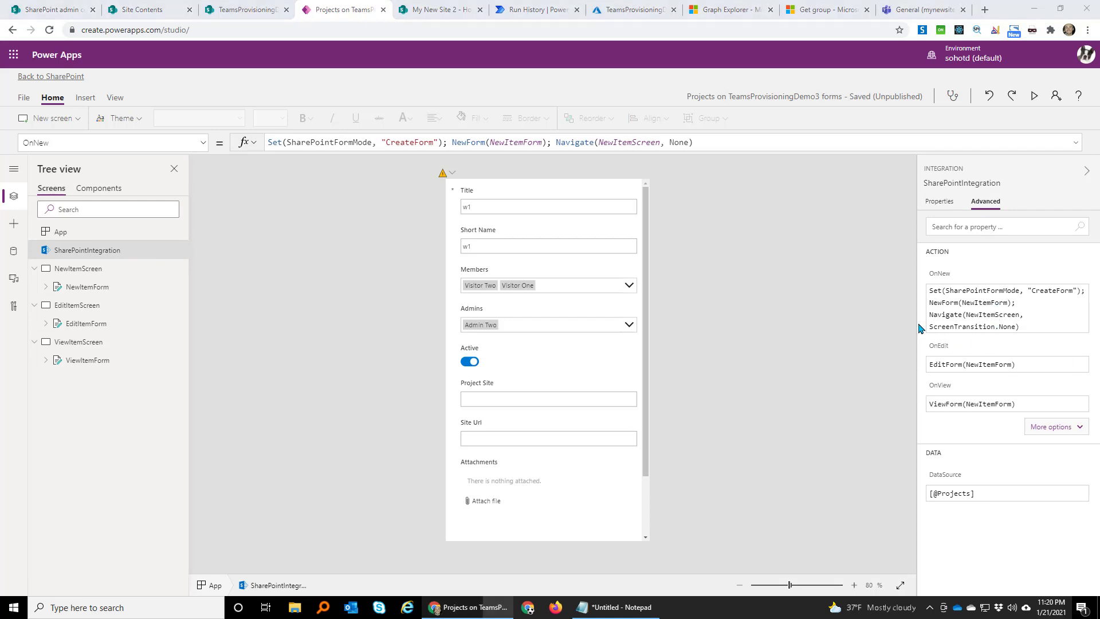
click(1025, 364)
key(ctrl+a)
text(Set(SharePointFormMode, "EditForm"); EditForm(EditItemForm); Navigate(EditScreen, ScreenTransition.None))
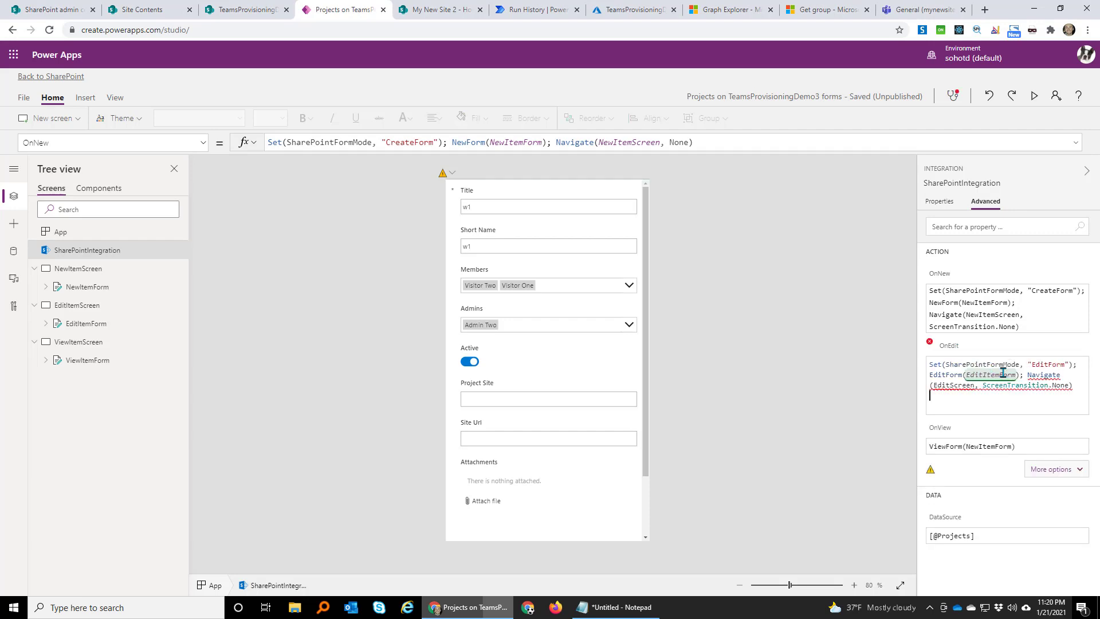
text(Ite)
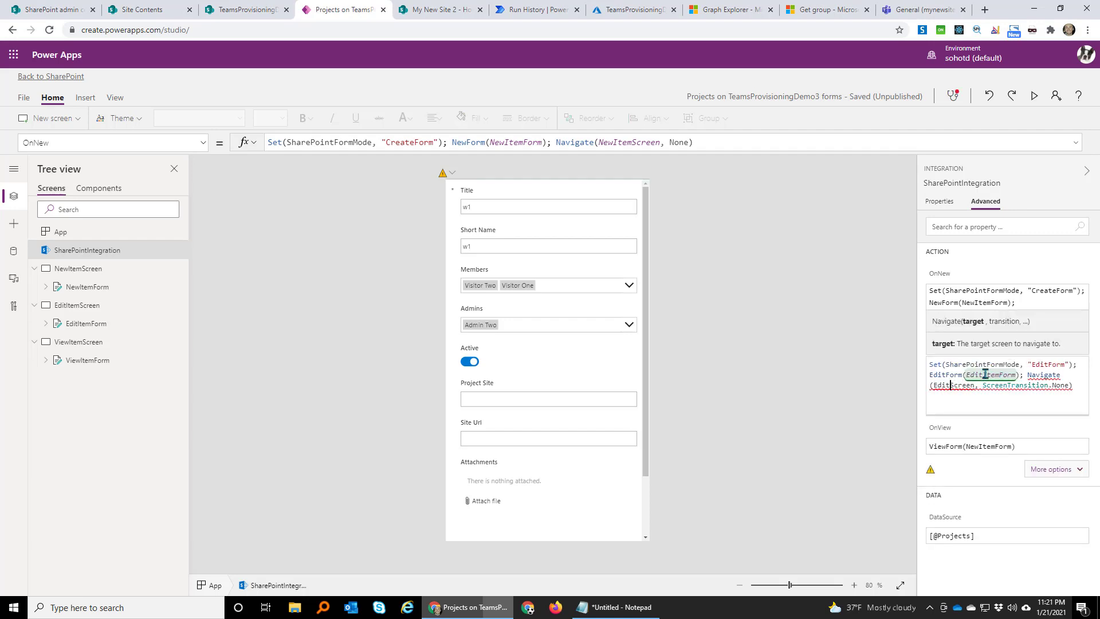
text(m)
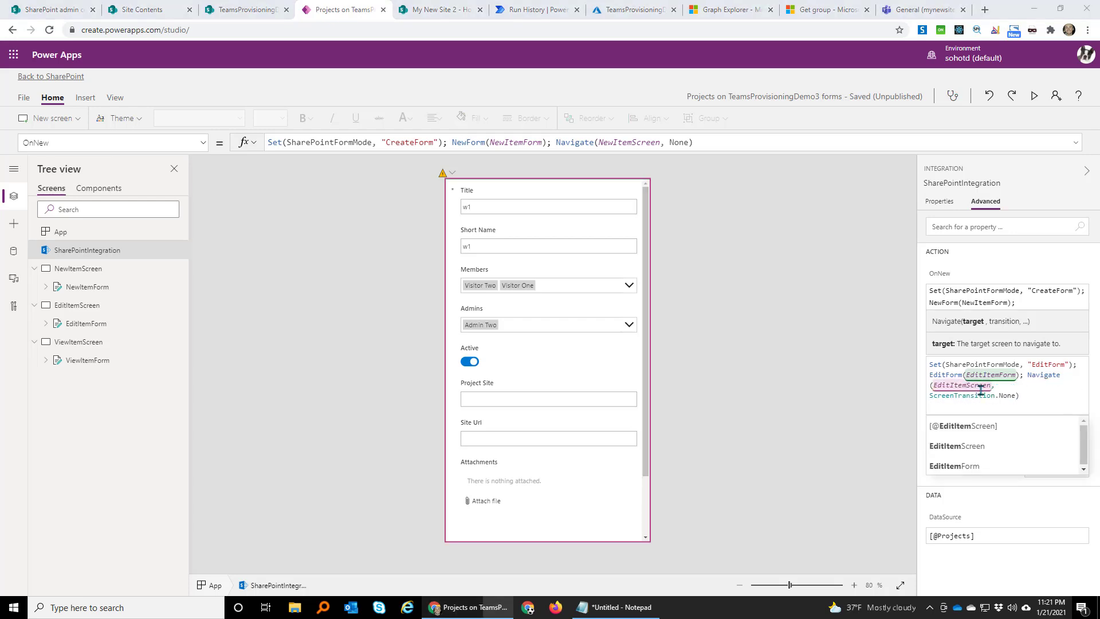
click(869, 442)
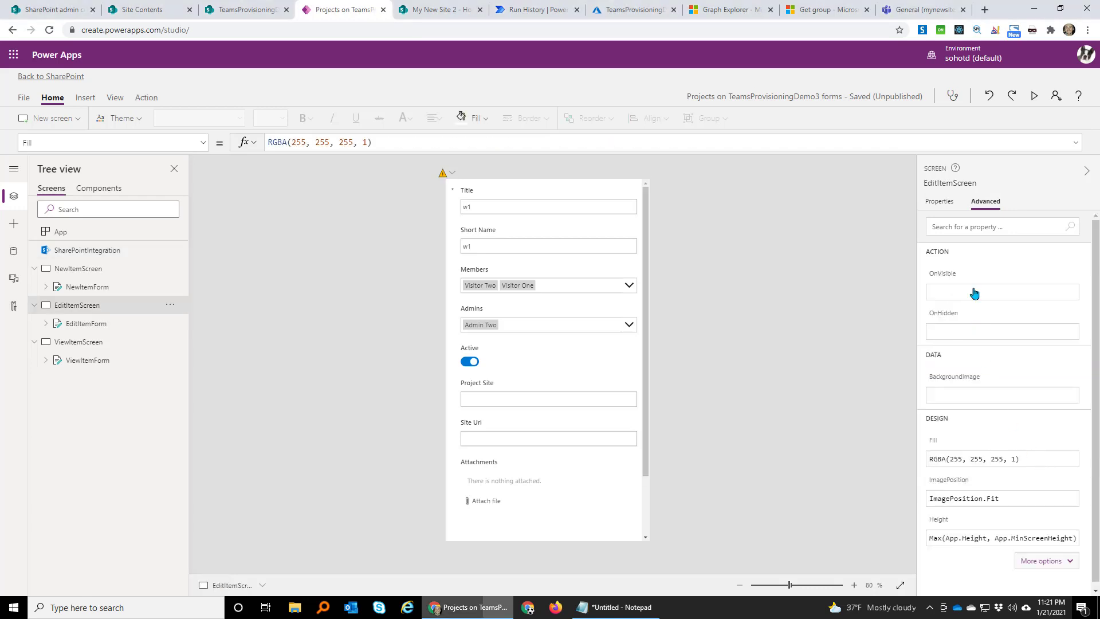
- Set SharePointIntegration's OnView action to Set(SharePointFormMode, "ShowForm"); ViewForm(ViewItemForm); Navigate(ViewItemScreen, ScreenTransition.None)
click(127, 251)
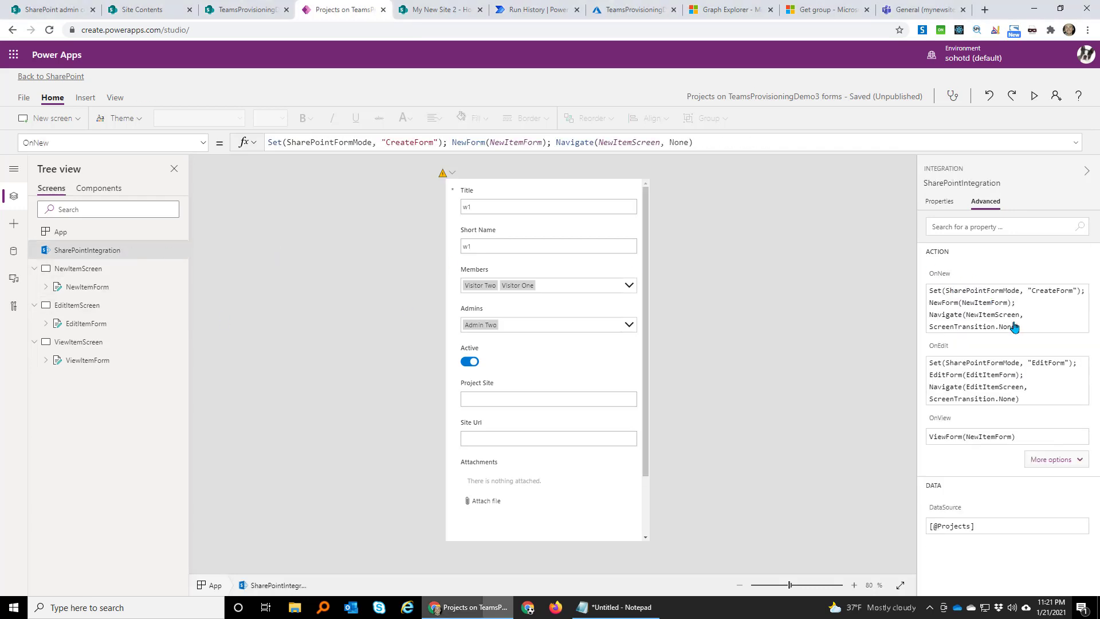
click(1028, 436)
key(ctrl+a)
text(Set(SharePointFormMode, "ShowForm"); ViewForm(ViewItemForm); Navigate(ViewScreen, ScreenTransition.None))
click(952, 458)
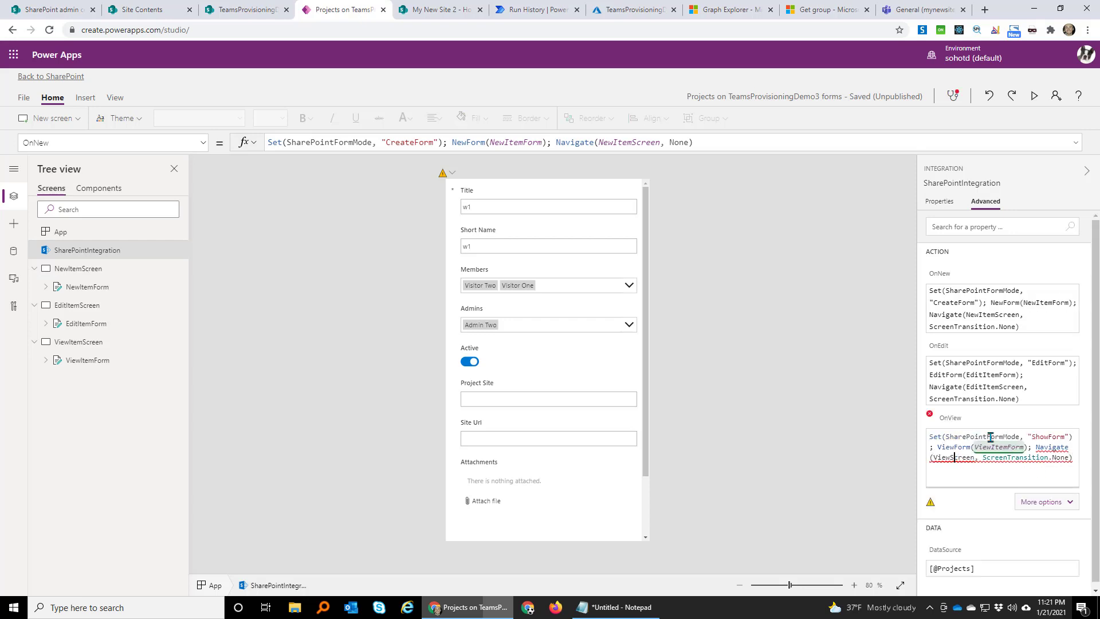
text(Item)
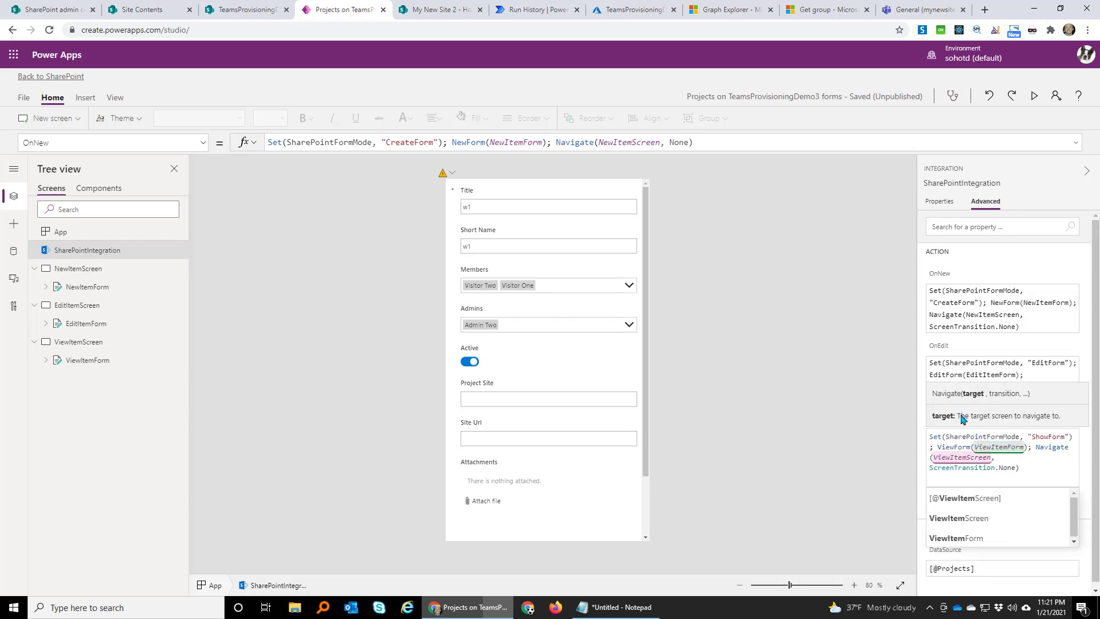
click(904, 406)
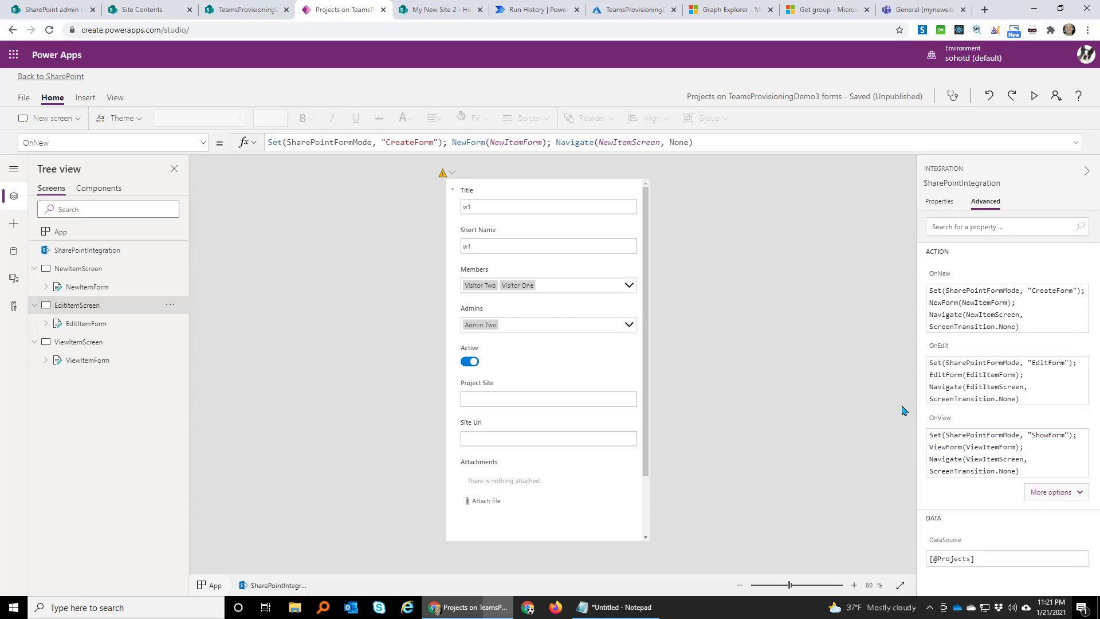
- Set the DefaultMode of NewItemForm to FormMode.New
click(73, 249)
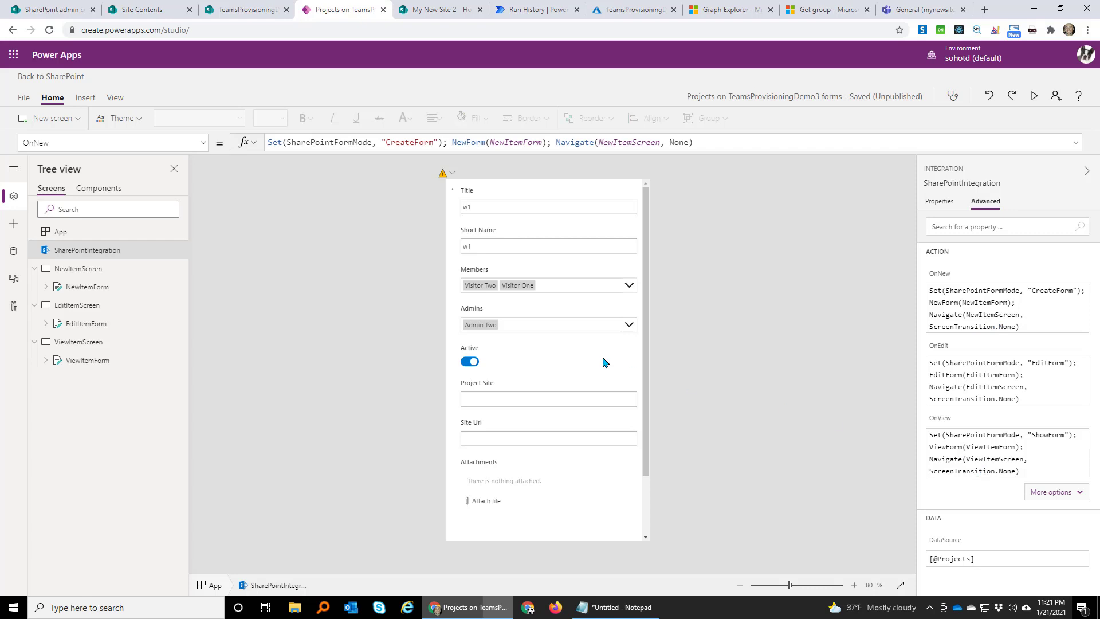
click(96, 272)
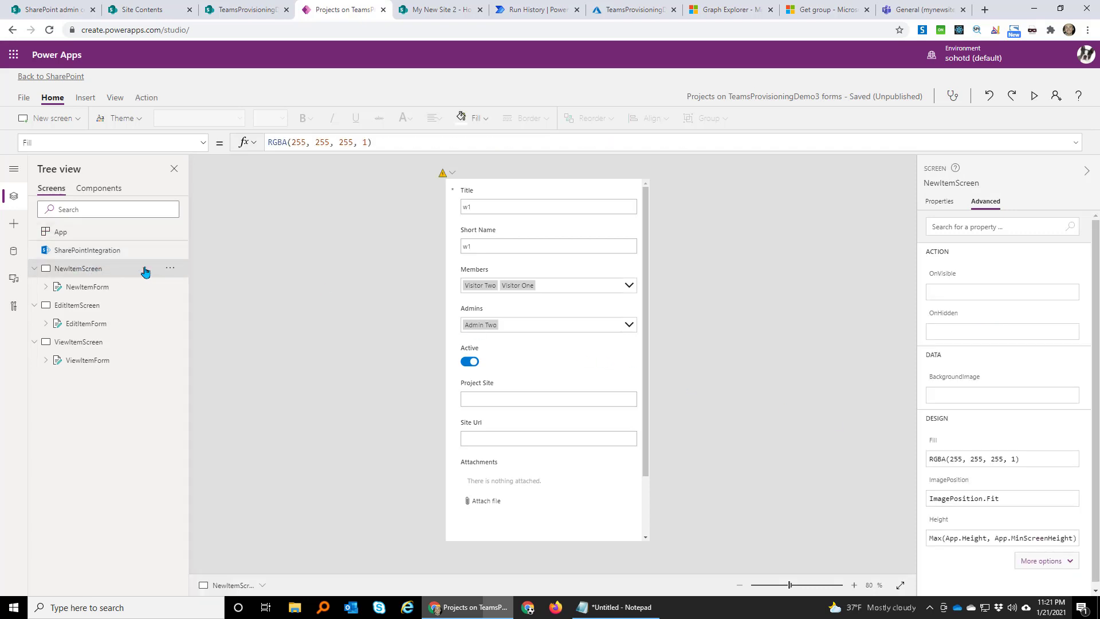
click(939, 202)
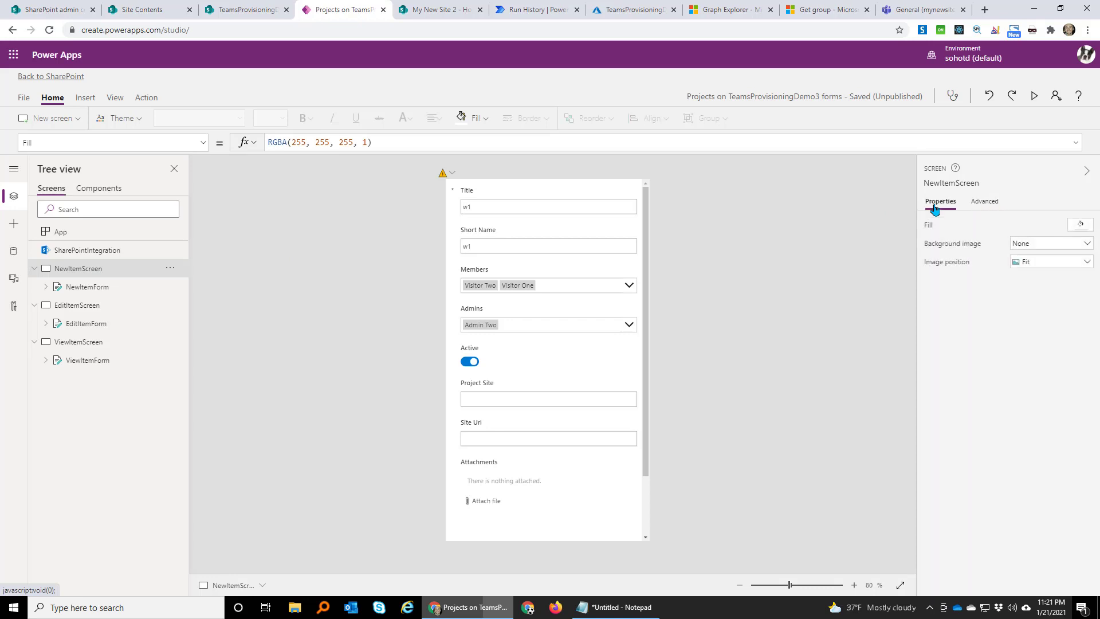
click(973, 204)
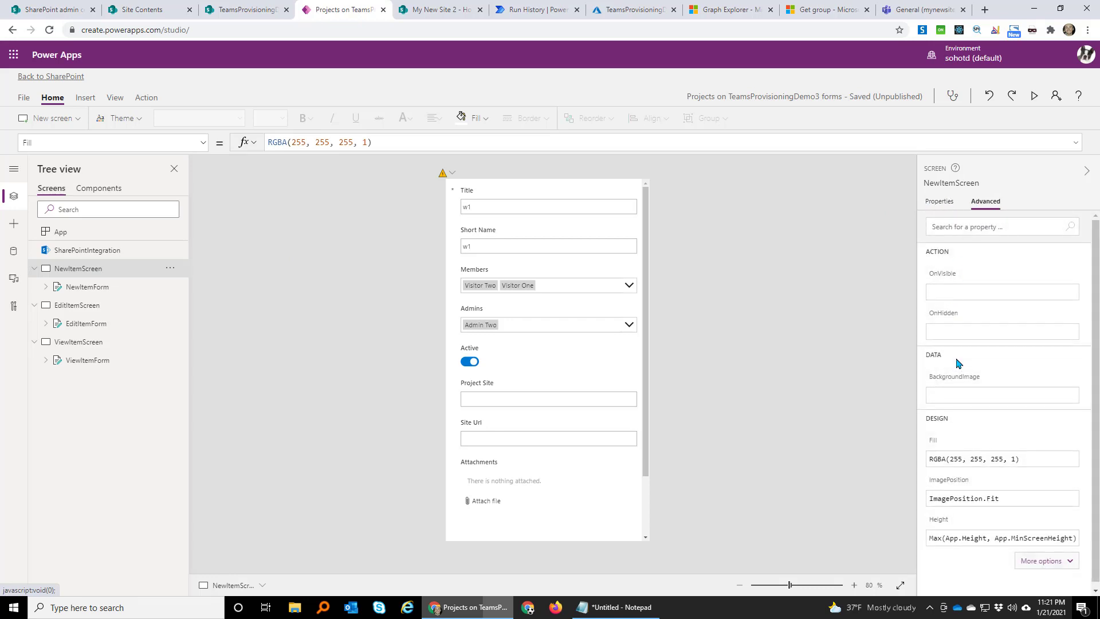
click(82, 287)
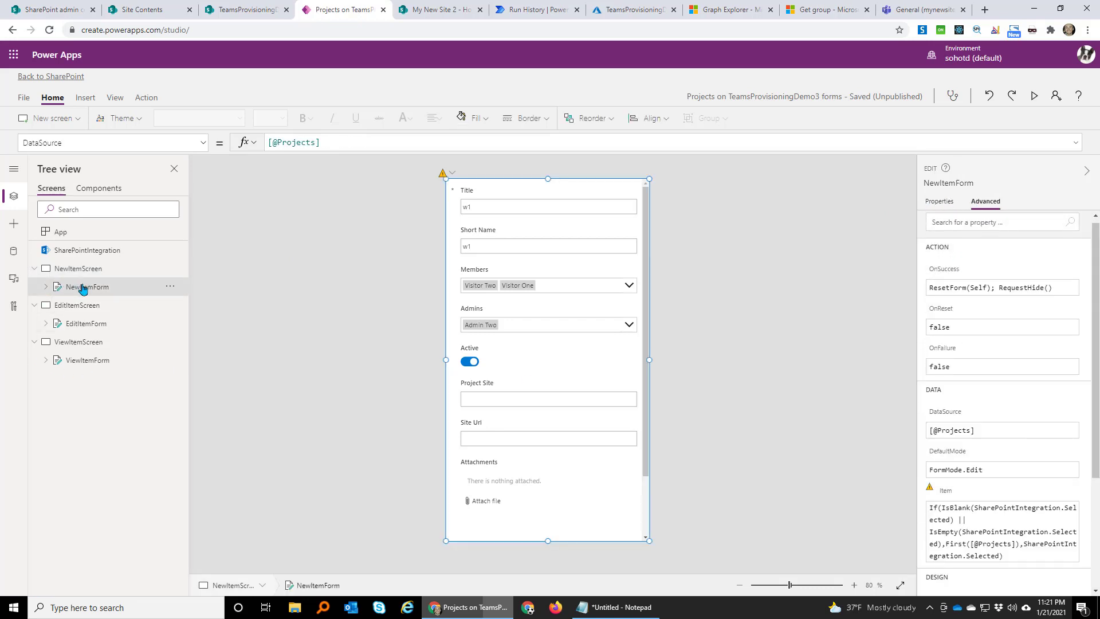
click(952, 473)
click(83, 323)
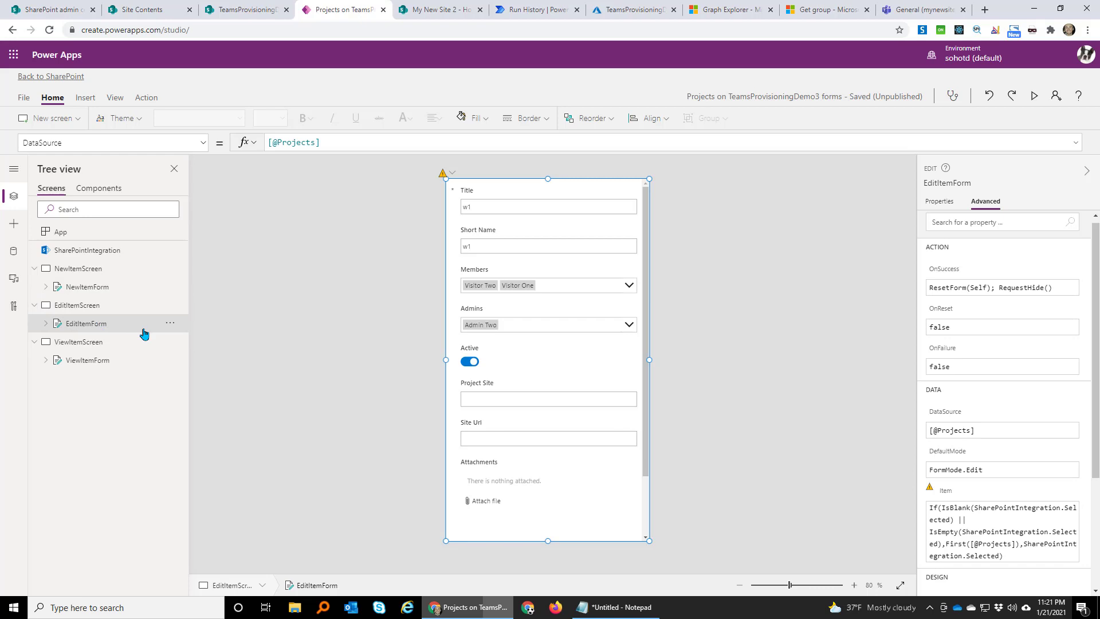
click(102, 291)
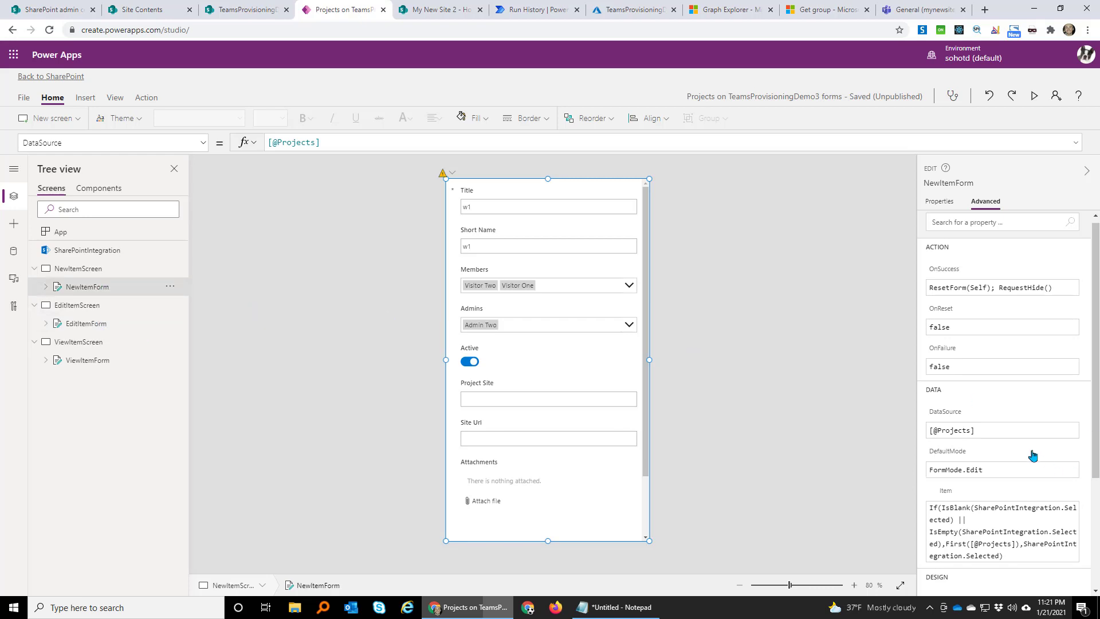
click(1006, 470)
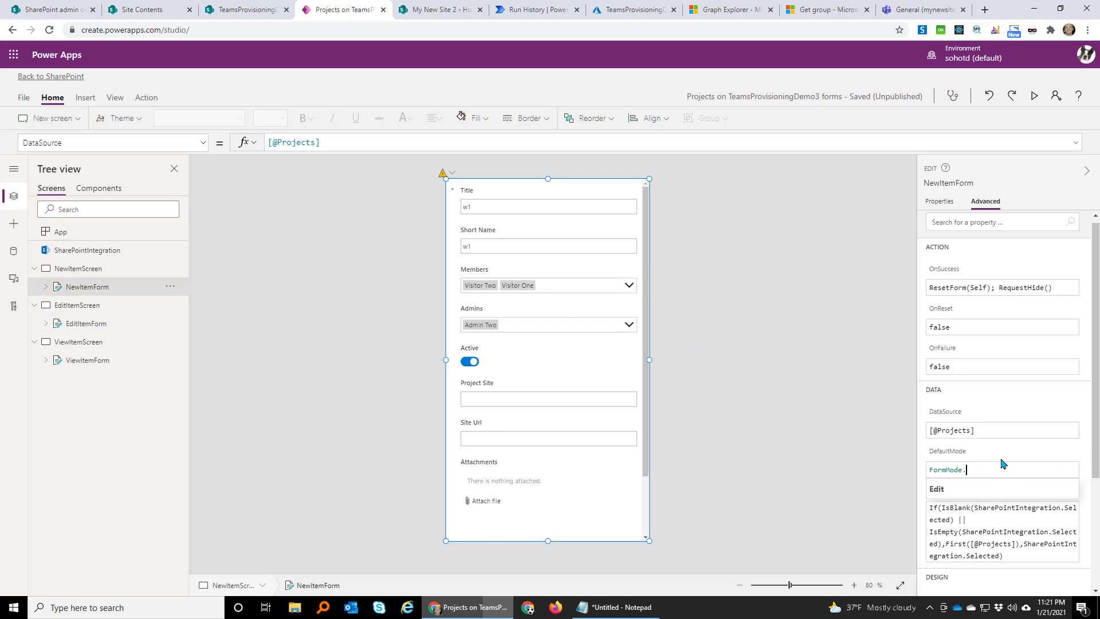
text(New)
key(Return)
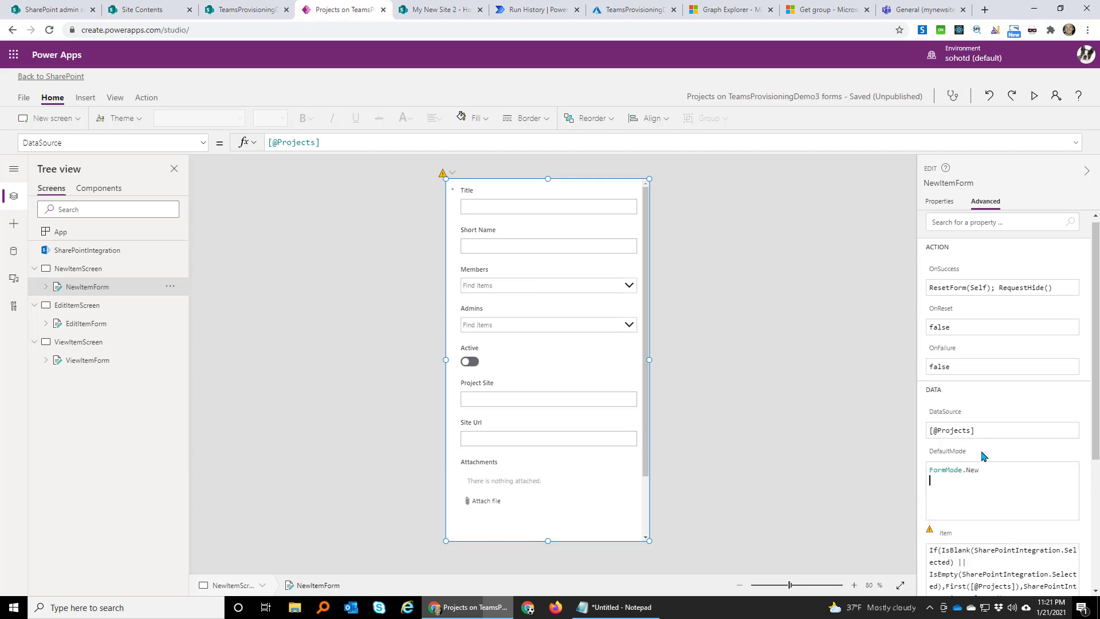
click(693, 436)
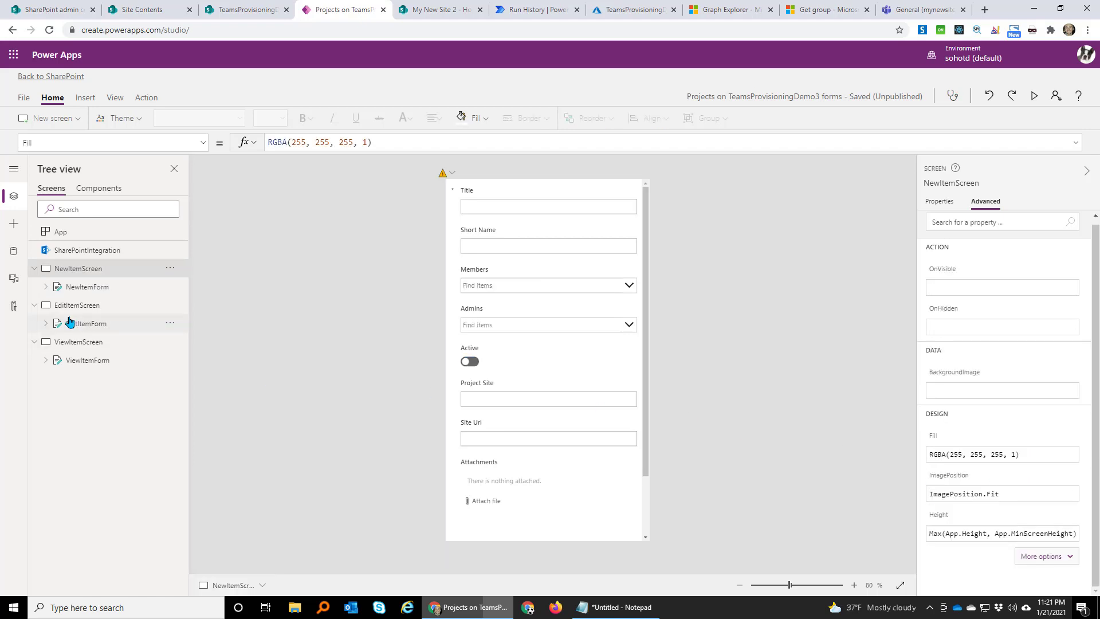
- Change the DefaultMode of ViewItemForm to the view form mode
click(99, 325)
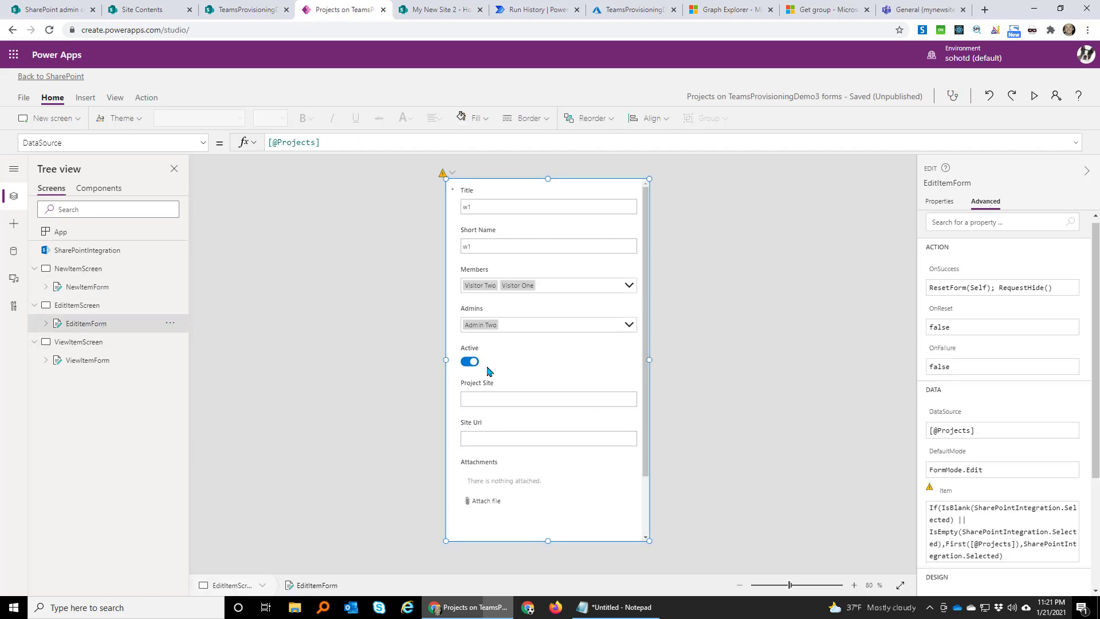
click(88, 361)
click(994, 471)
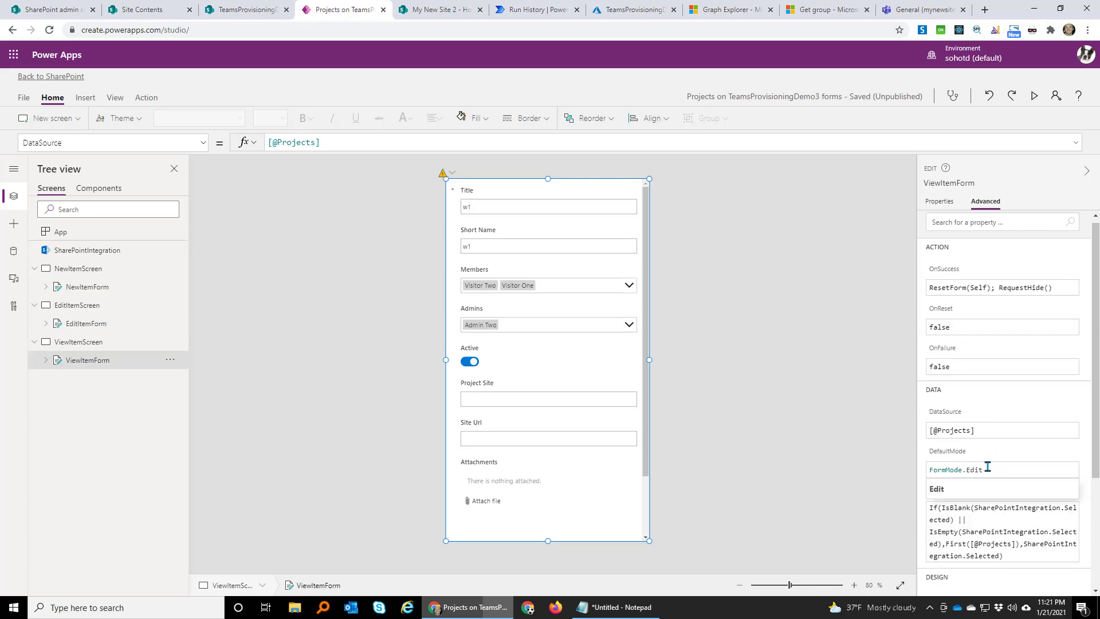
drag(971, 467, 1011, 455)
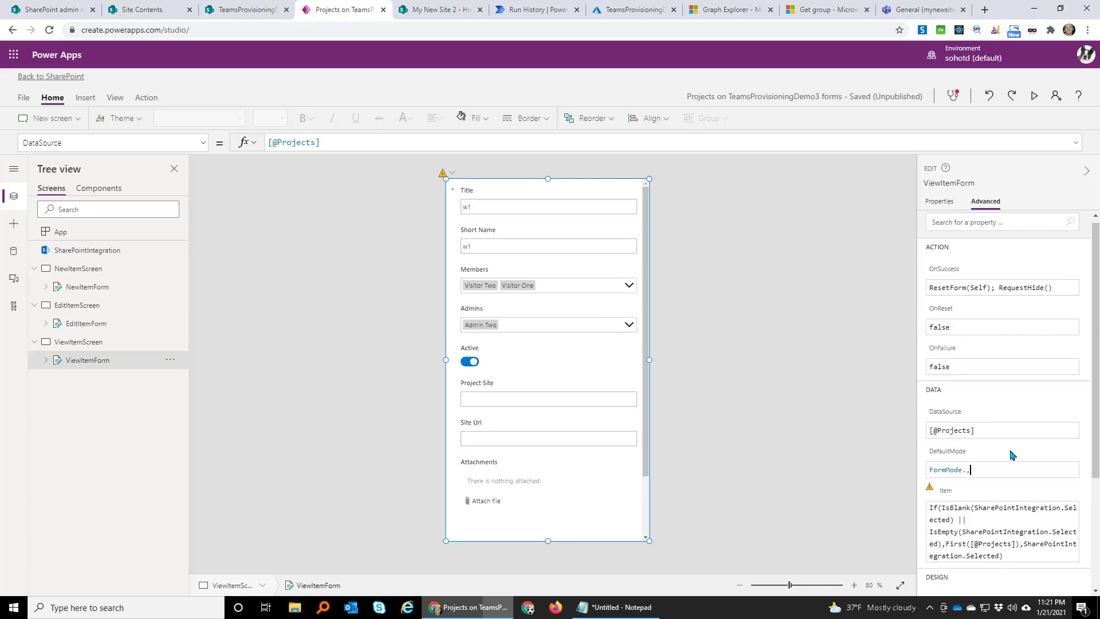
key(BackSpace)
key(Down)
key(Down)
key(Down)
key(Return)
click(714, 309)
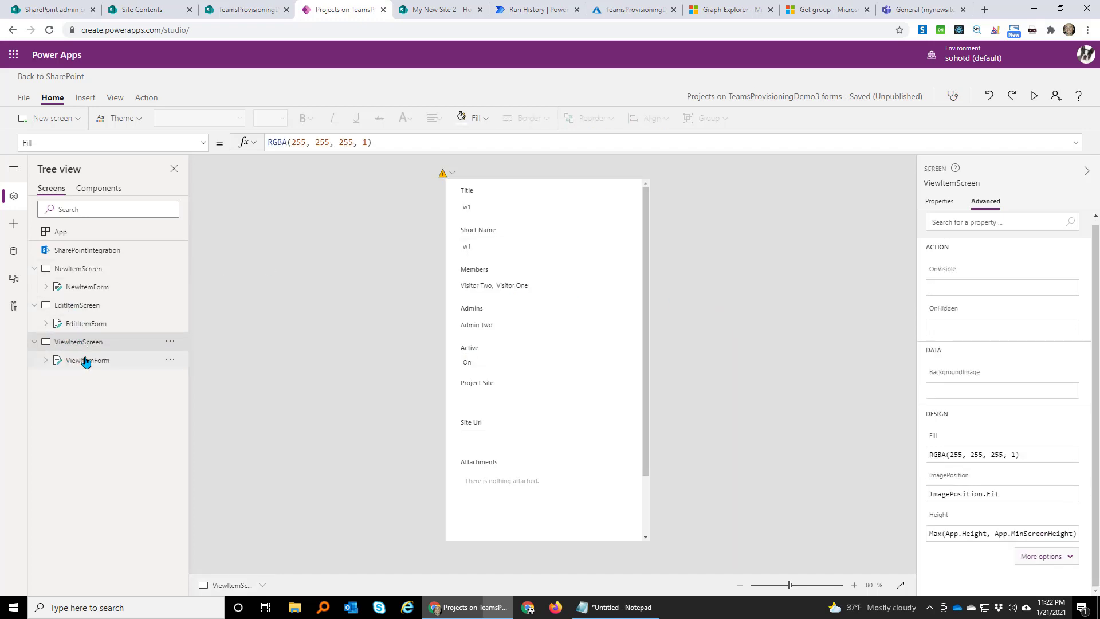
- Hide the Attachments, Site Url, Project Site and Active cards in NewItemForm by turning off their visibility
click(82, 327)
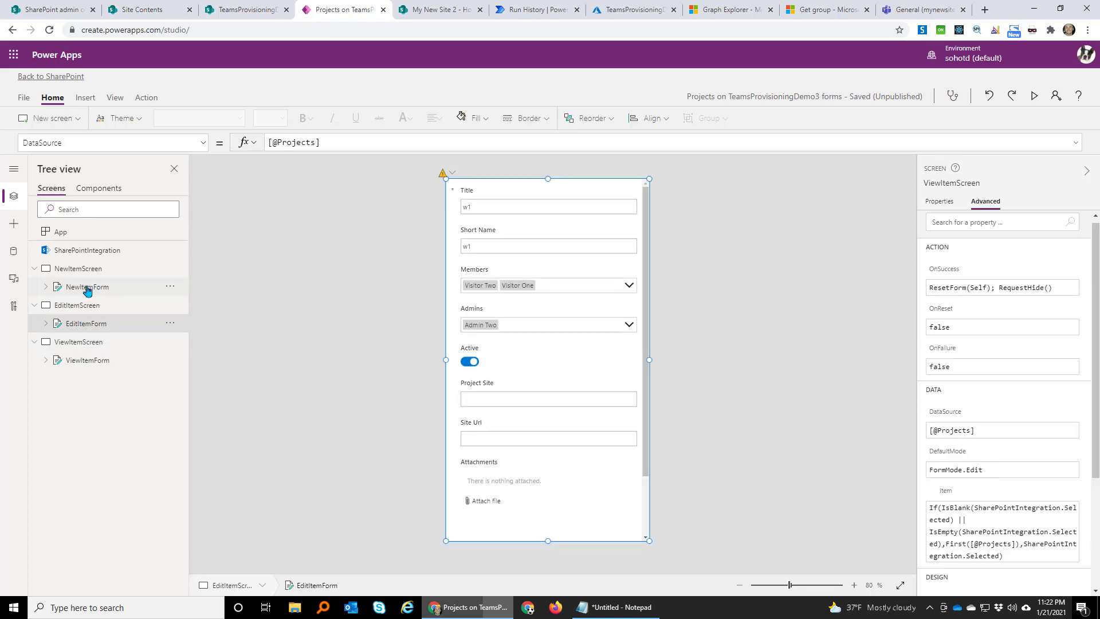
click(87, 288)
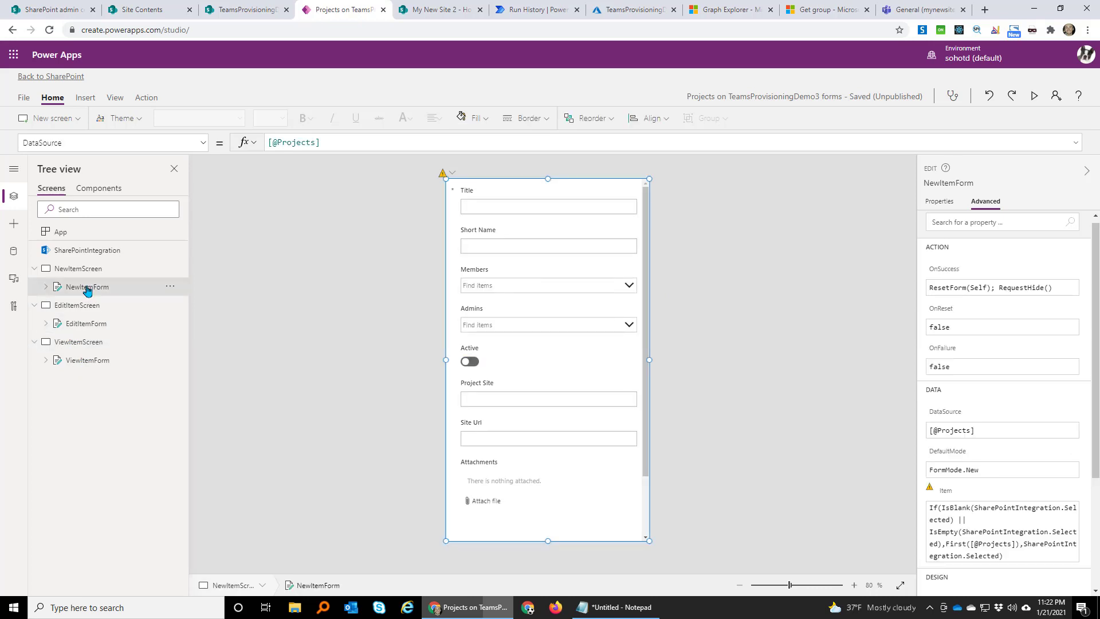
click(499, 479)
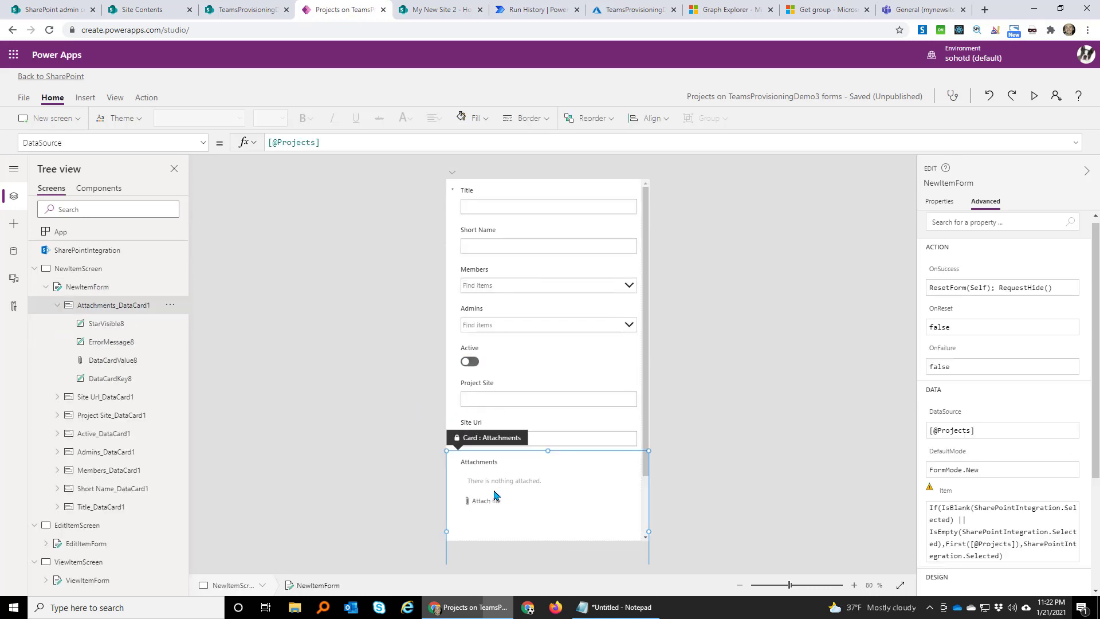
click(942, 201)
click(1085, 384)
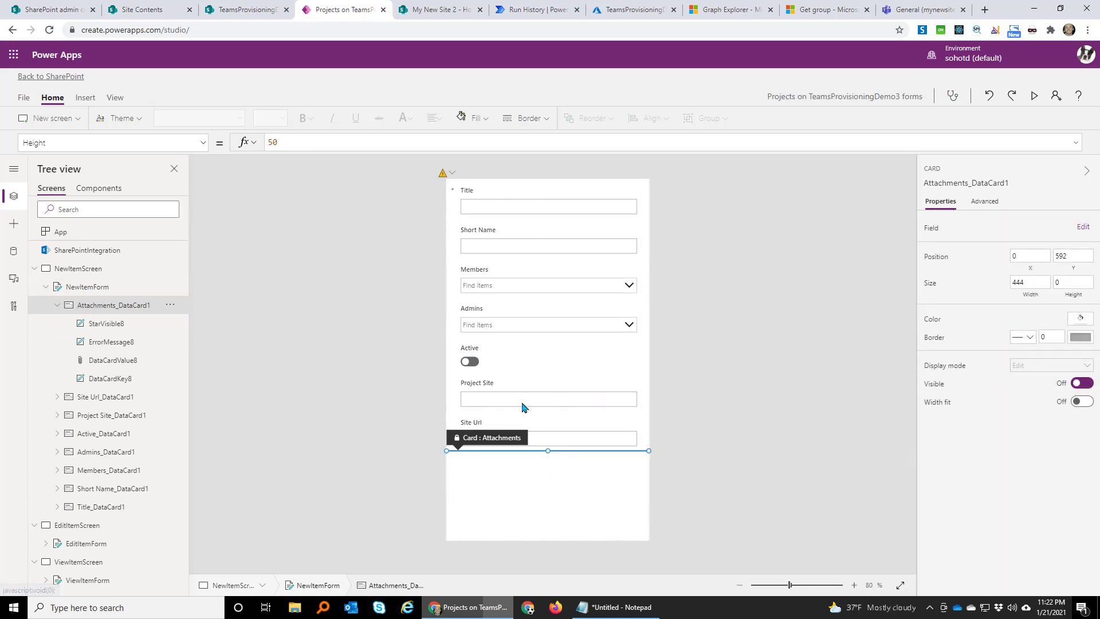
click(593, 439)
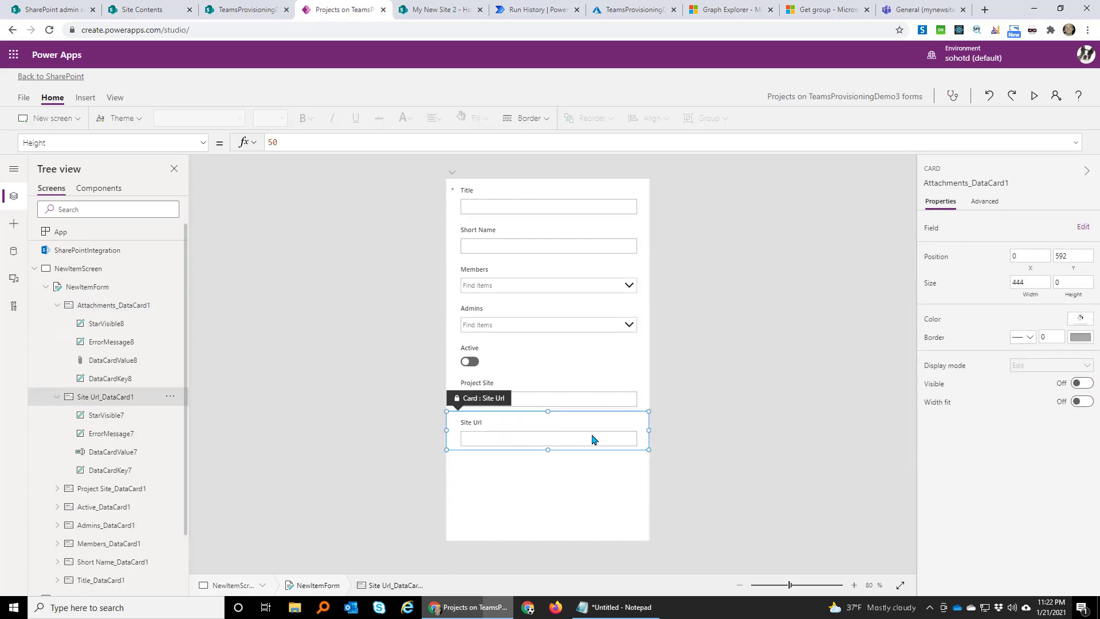
click(1083, 383)
click(562, 394)
click(1084, 384)
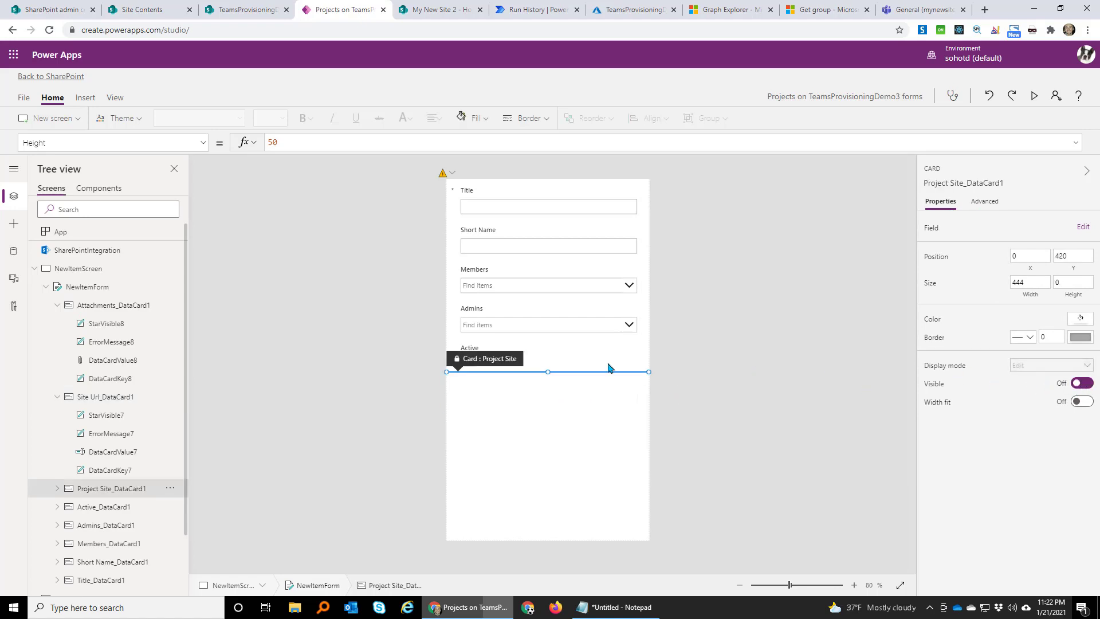
click(619, 364)
click(1083, 383)
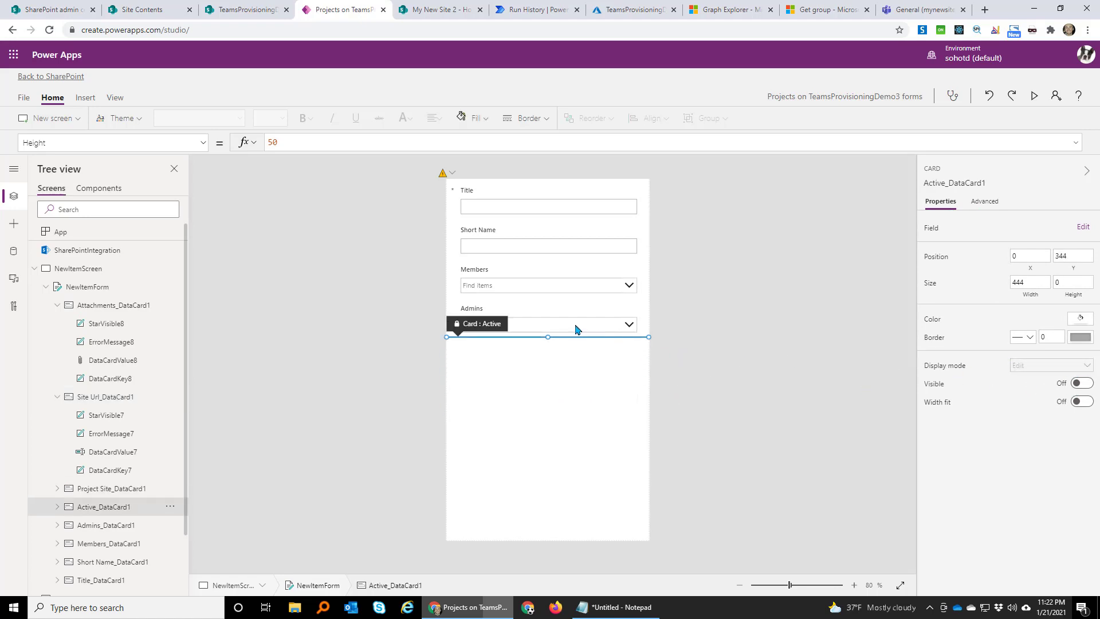
click(777, 363)
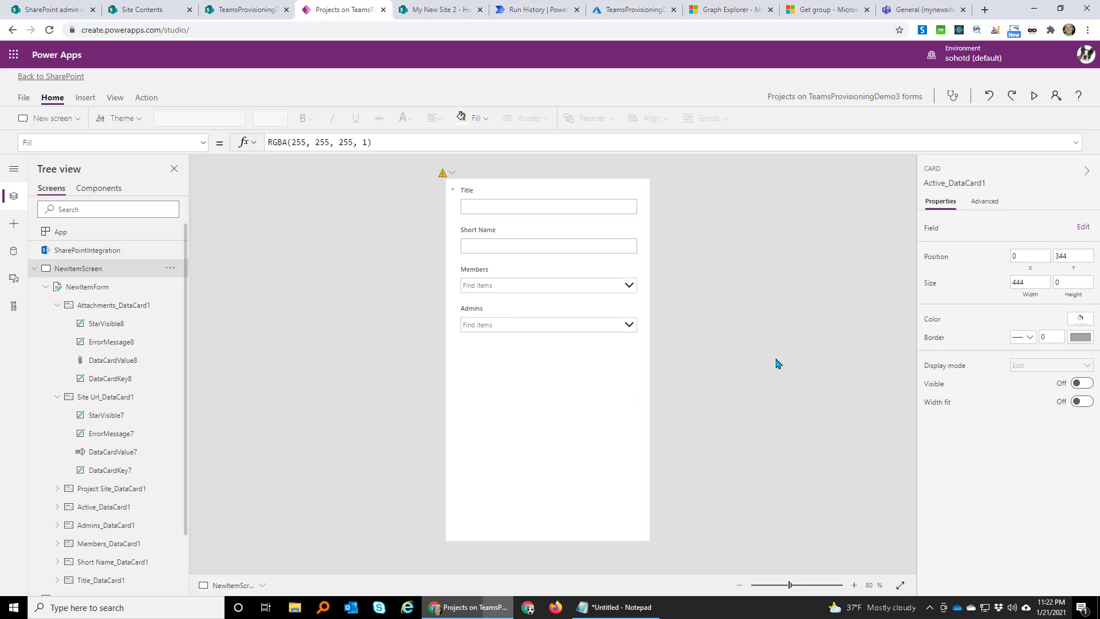
- Save the customized Projects form and publish it to SharePoint
click(24, 101)
click(136, 268)
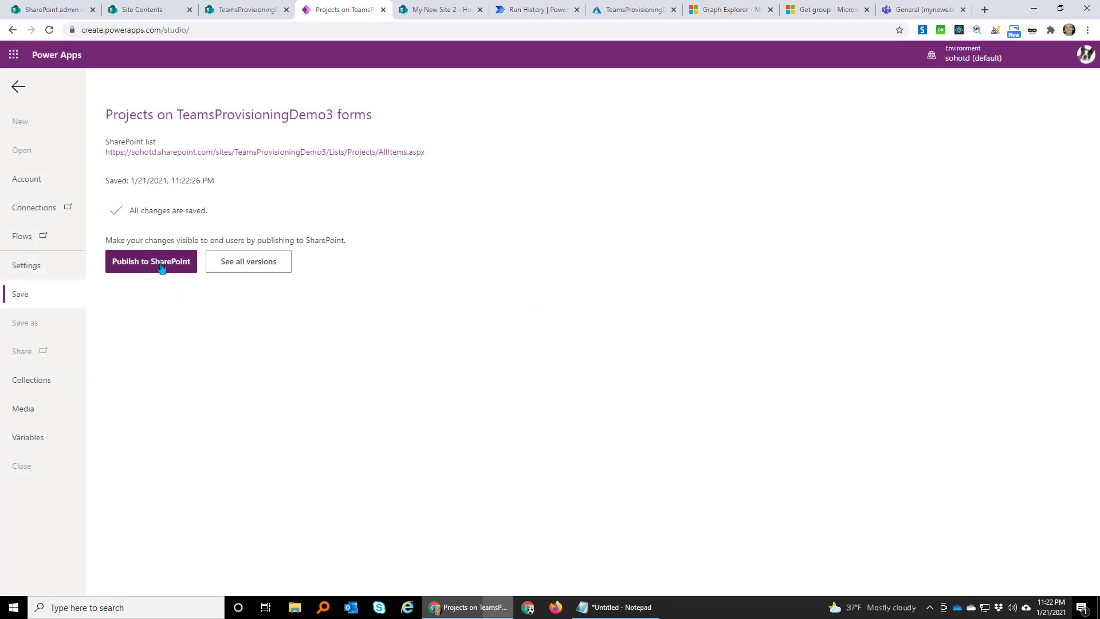
click(162, 268)
click(630, 350)
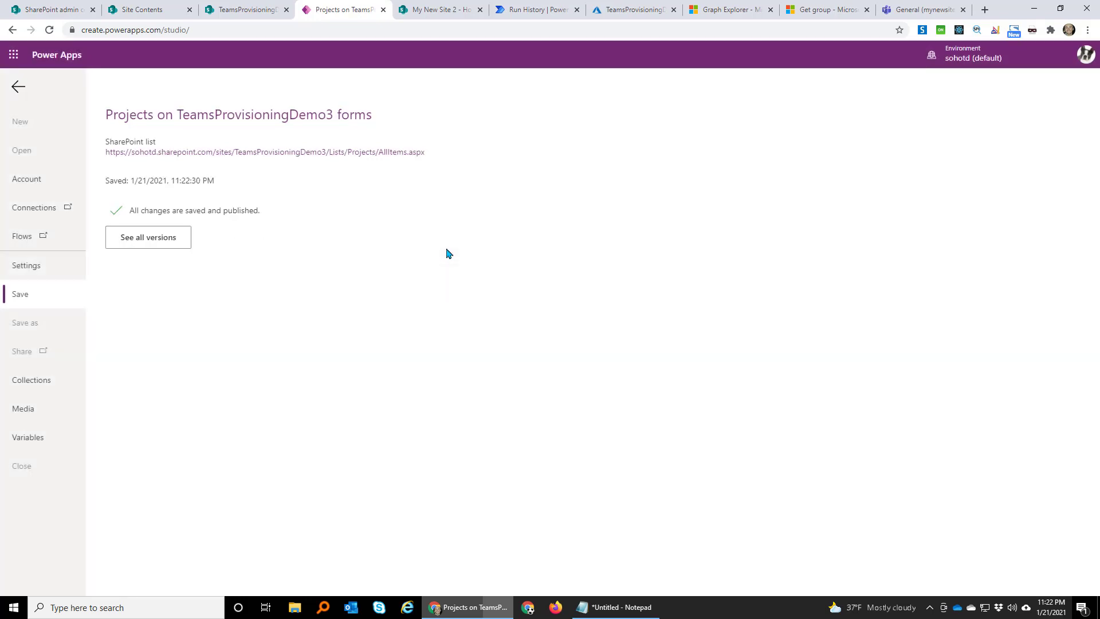
- Switch to the SharePoint Projects list, reload it, and check the fields of the new item form without saving an item
click(234, 12)
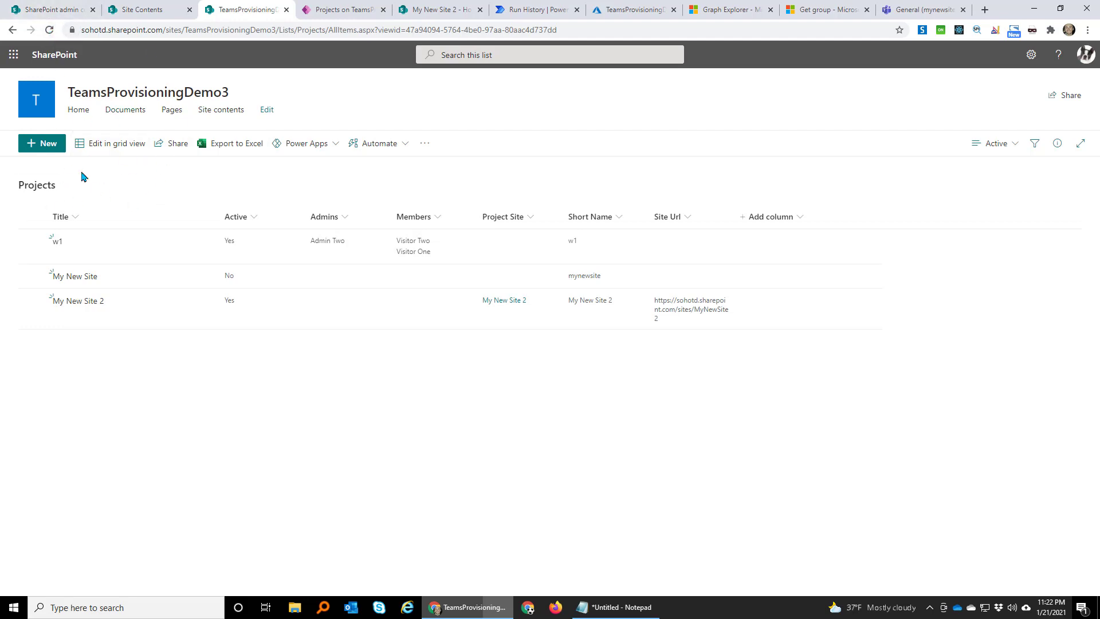
click(51, 29)
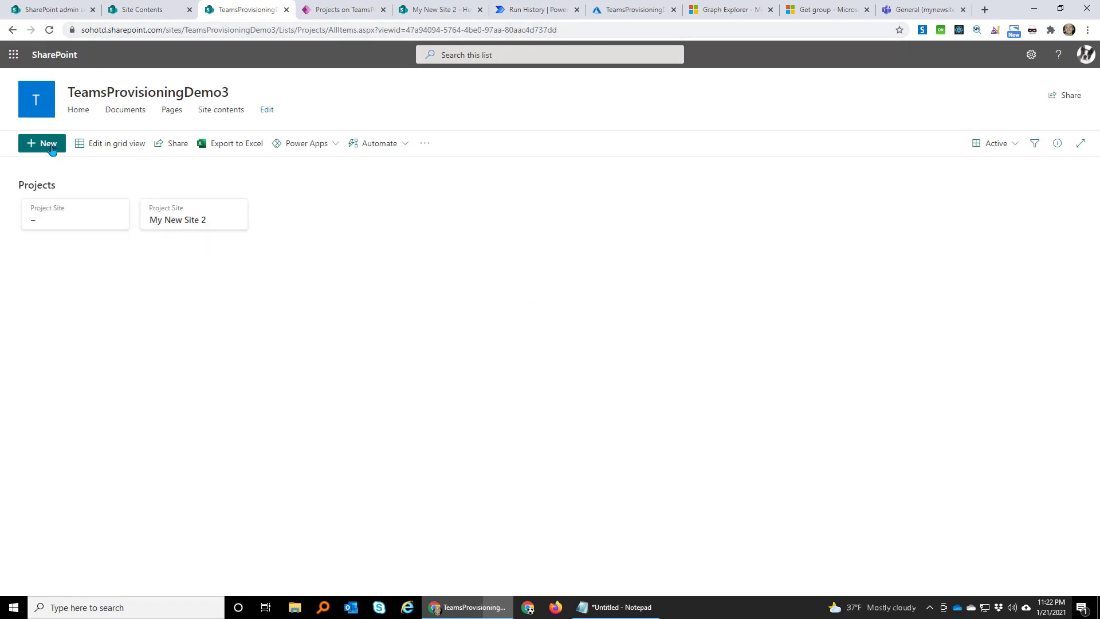
click(52, 145)
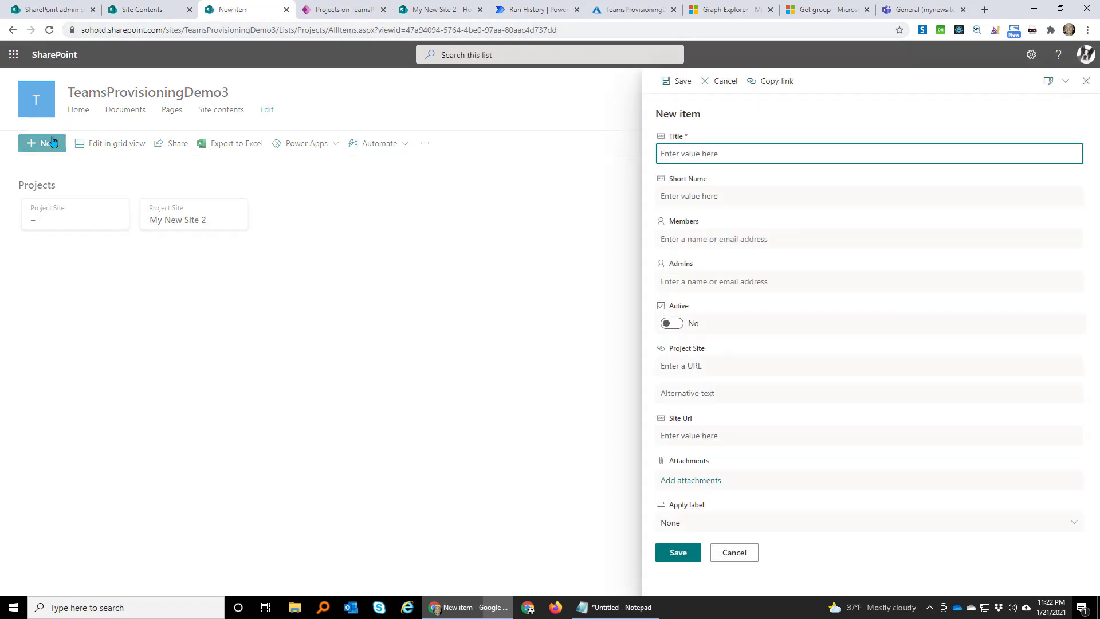
click(710, 83)
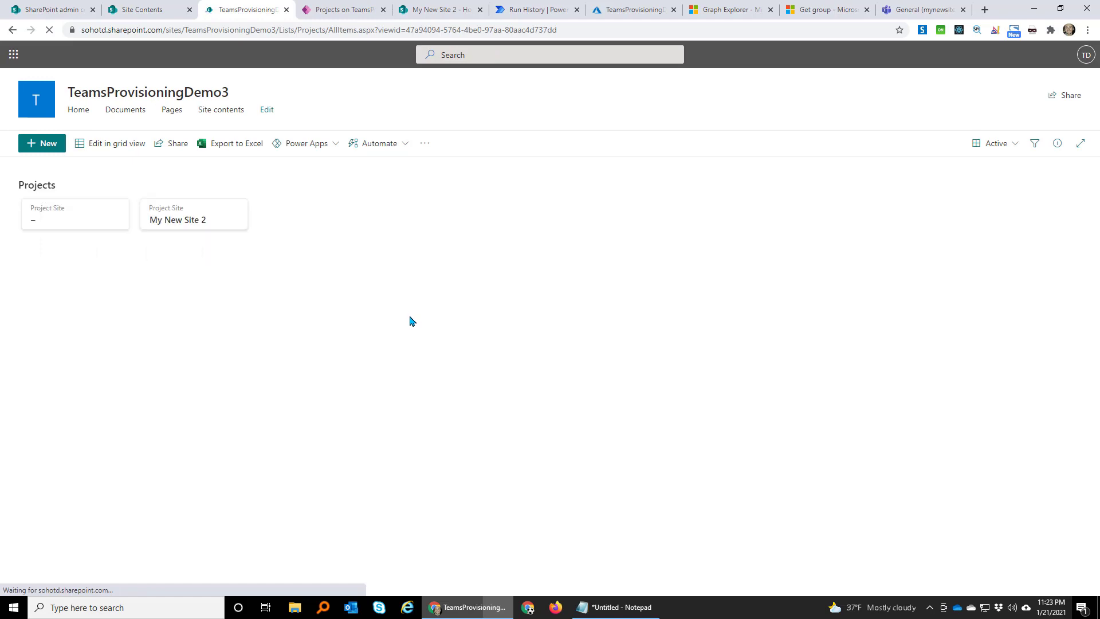
click(40, 143)
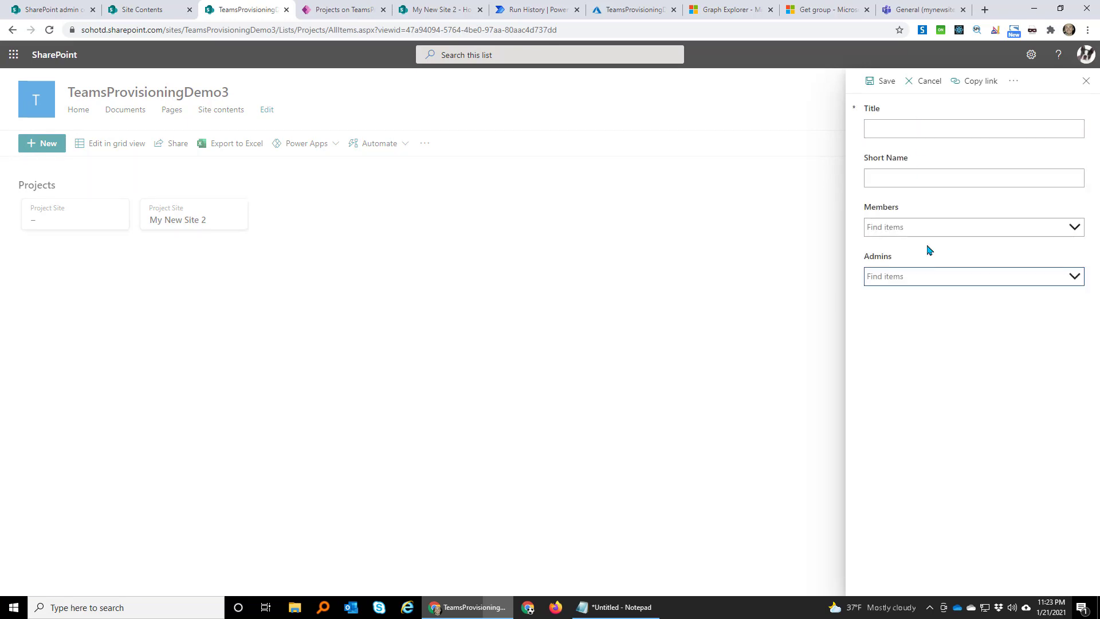
click(930, 82)
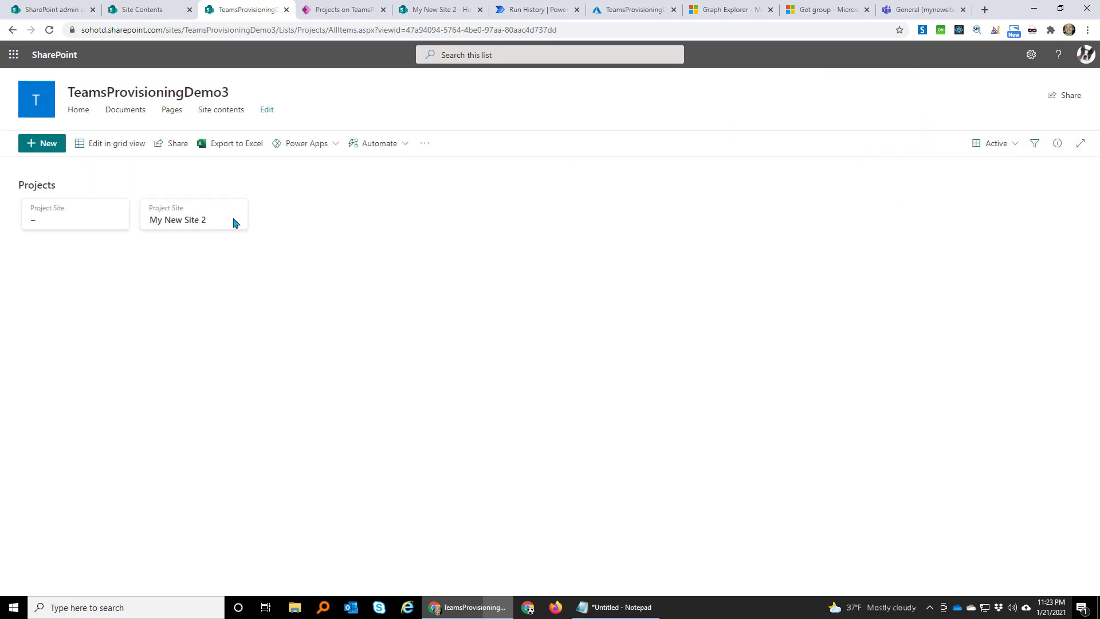
- Check the edit and view forms of the project that has no Project Site, leaving the item unsaved and deselected
click(120, 210)
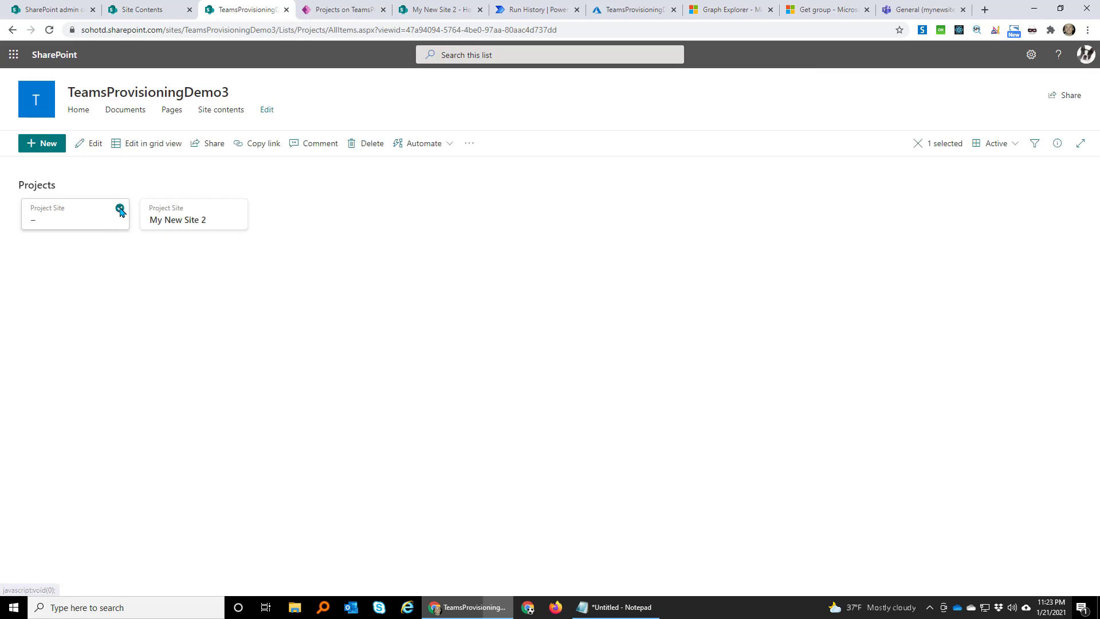
click(94, 146)
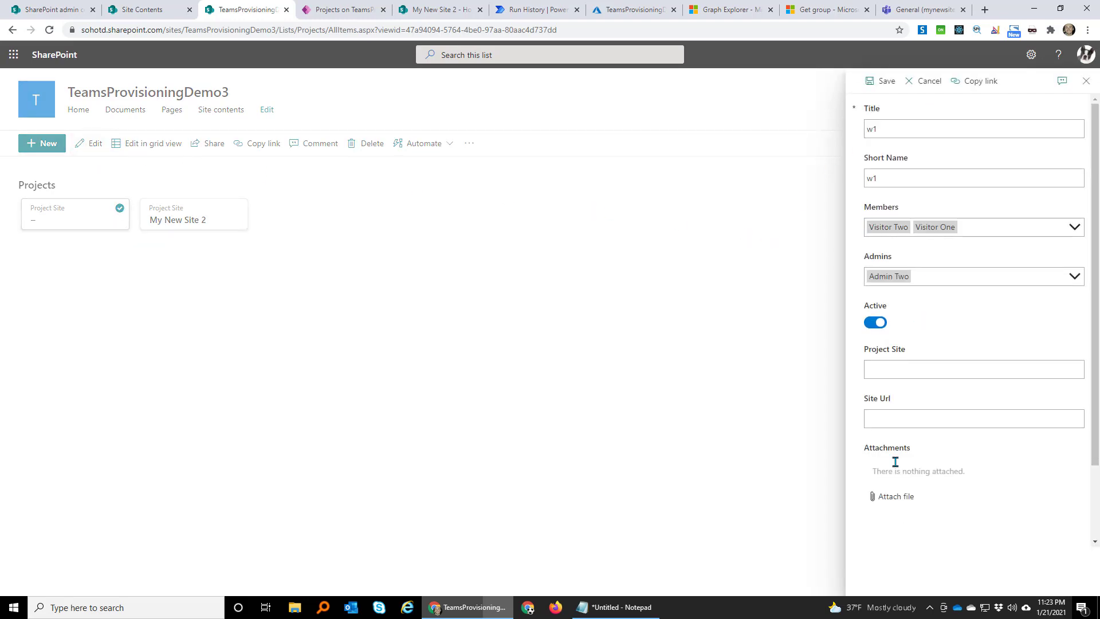
click(931, 82)
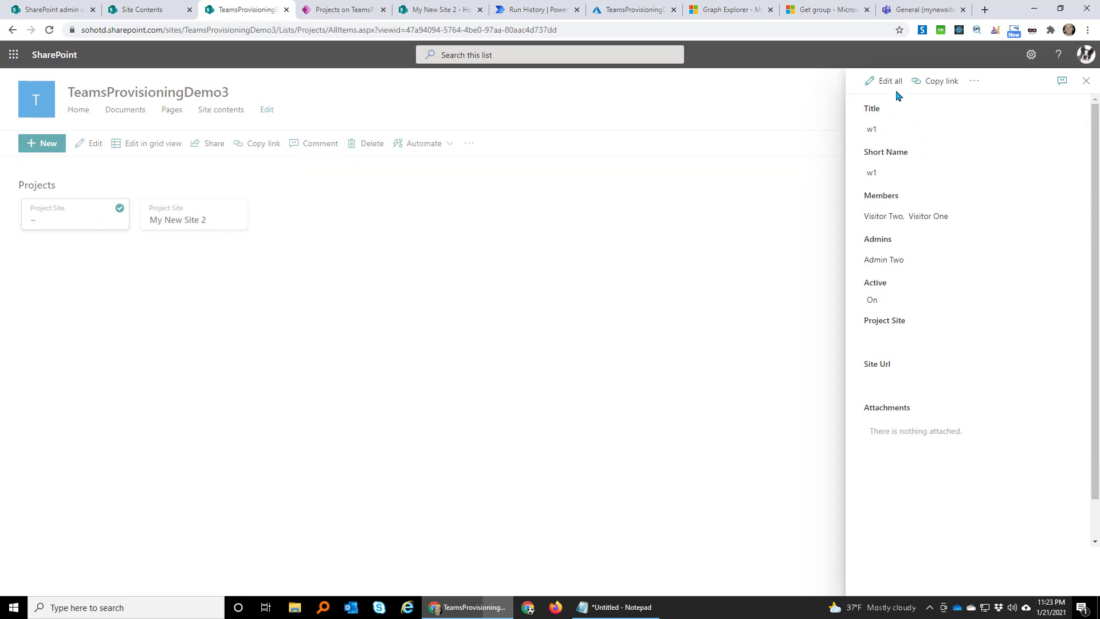
click(1085, 81)
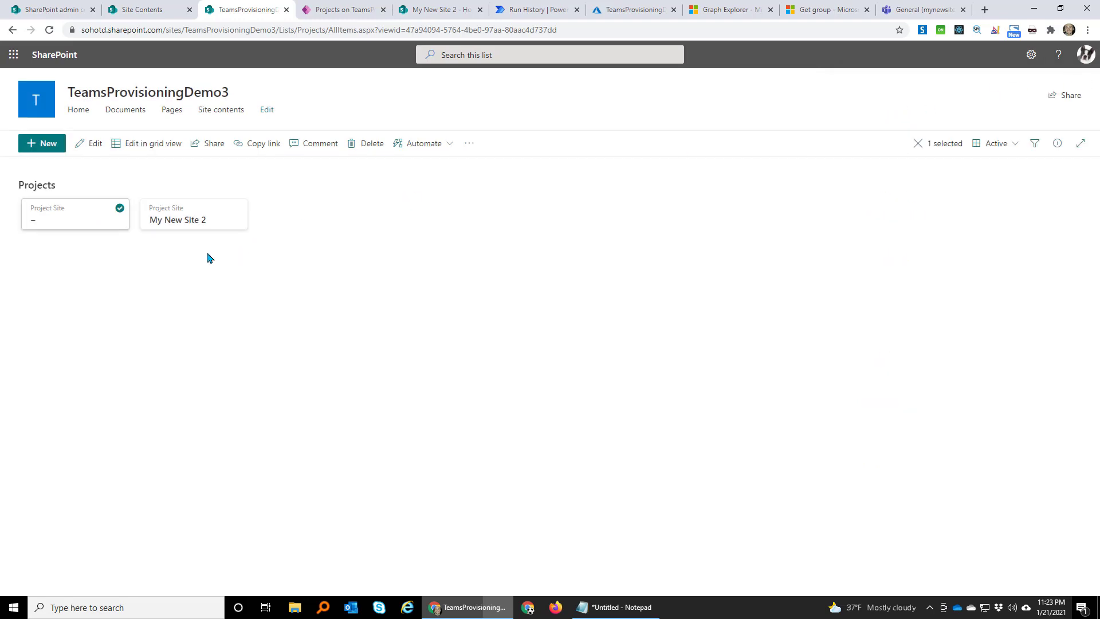
click(122, 209)
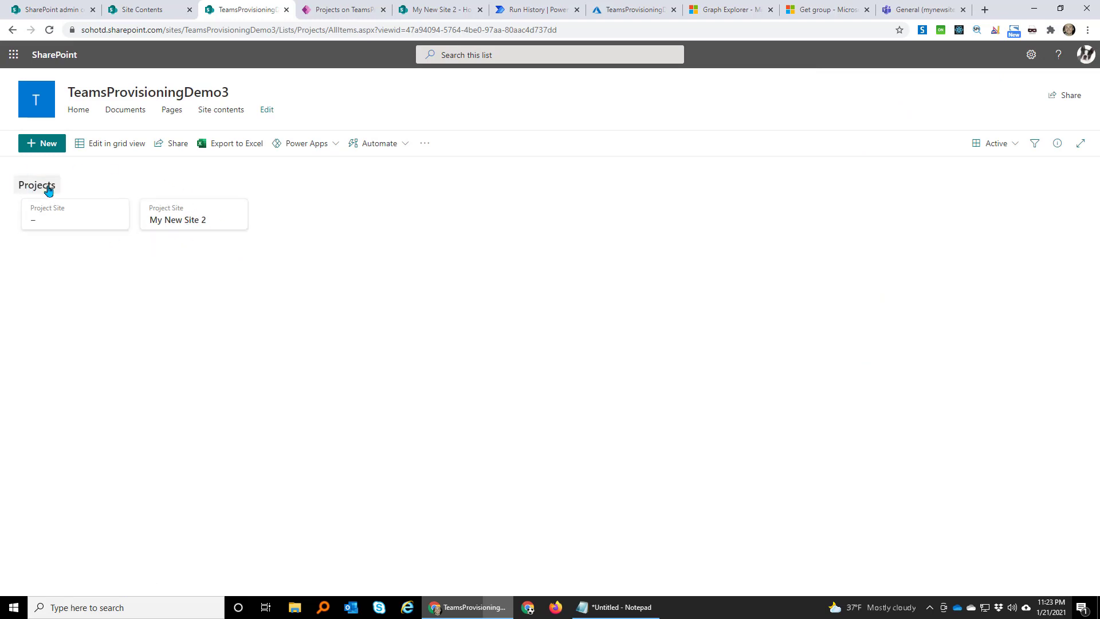
- Open the TeamsProvisioningDemo3 home page for editing and add a section with the one-third right column layout
click(112, 92)
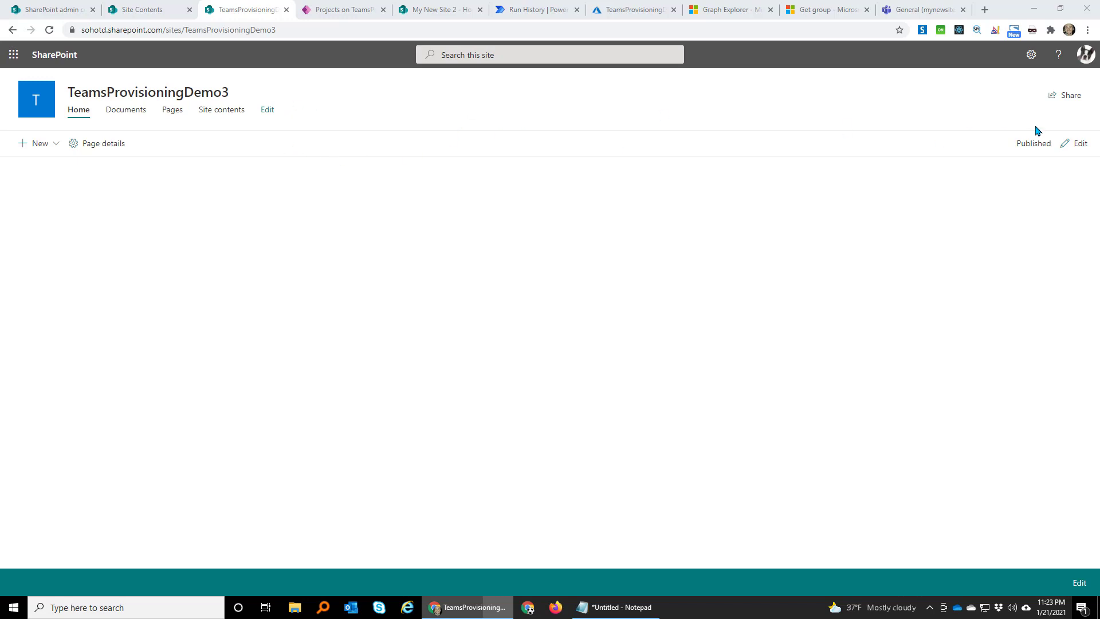
click(1075, 144)
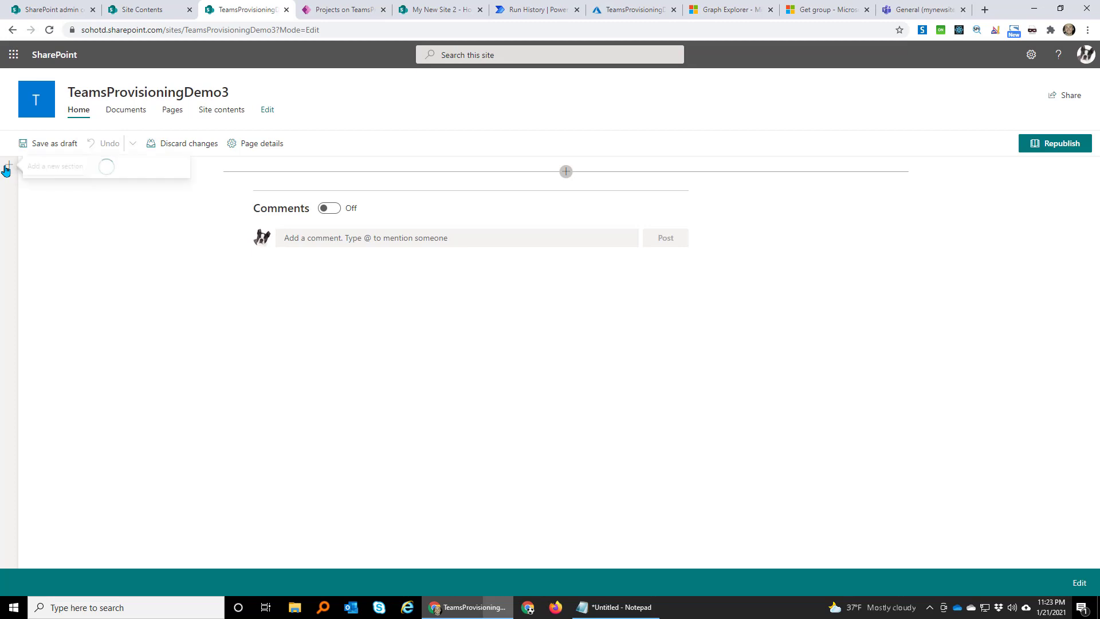
click(7, 168)
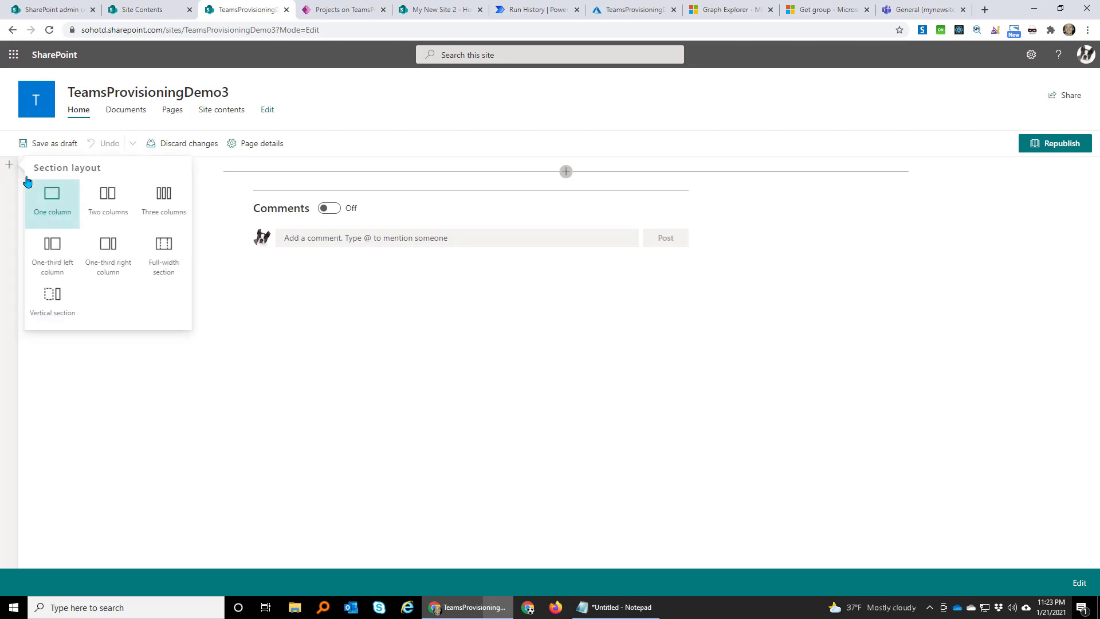
click(108, 247)
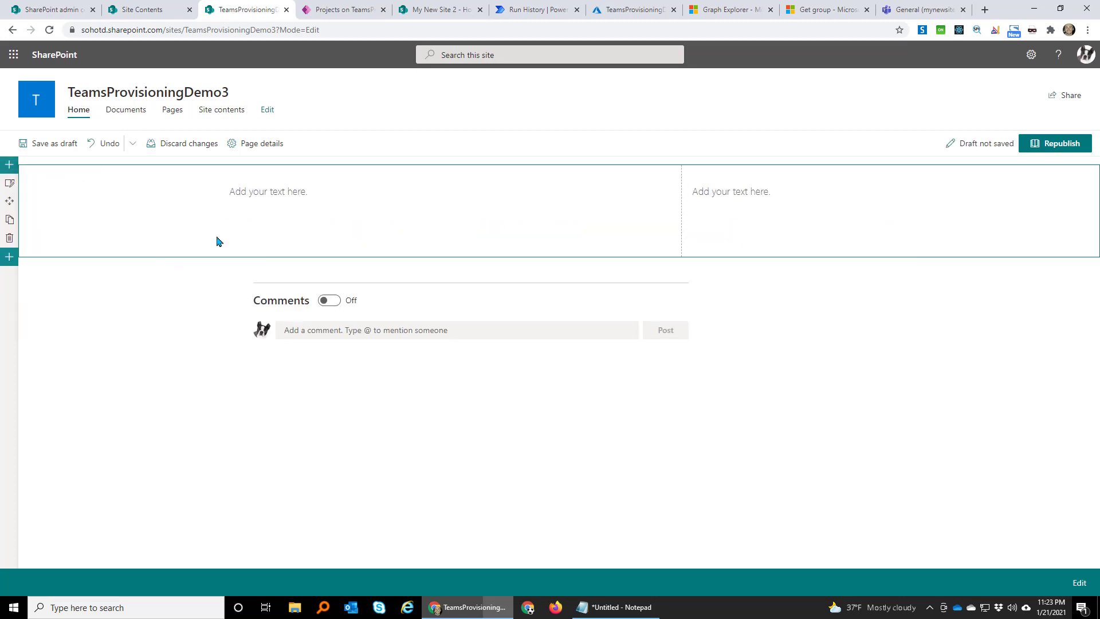
click(258, 223)
click(209, 227)
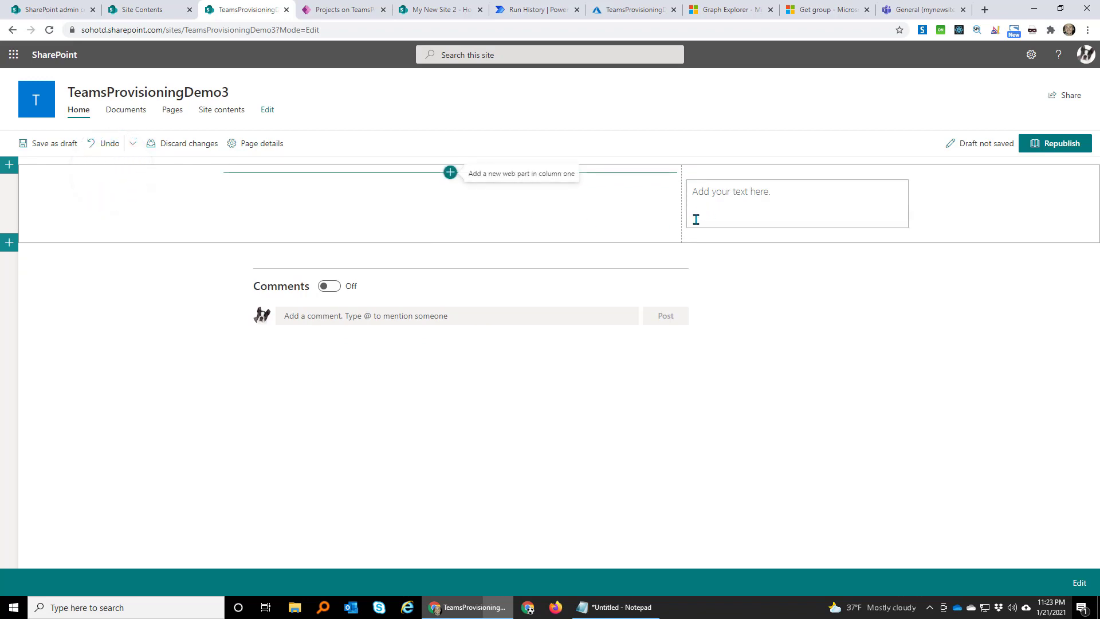
click(696, 219)
click(674, 232)
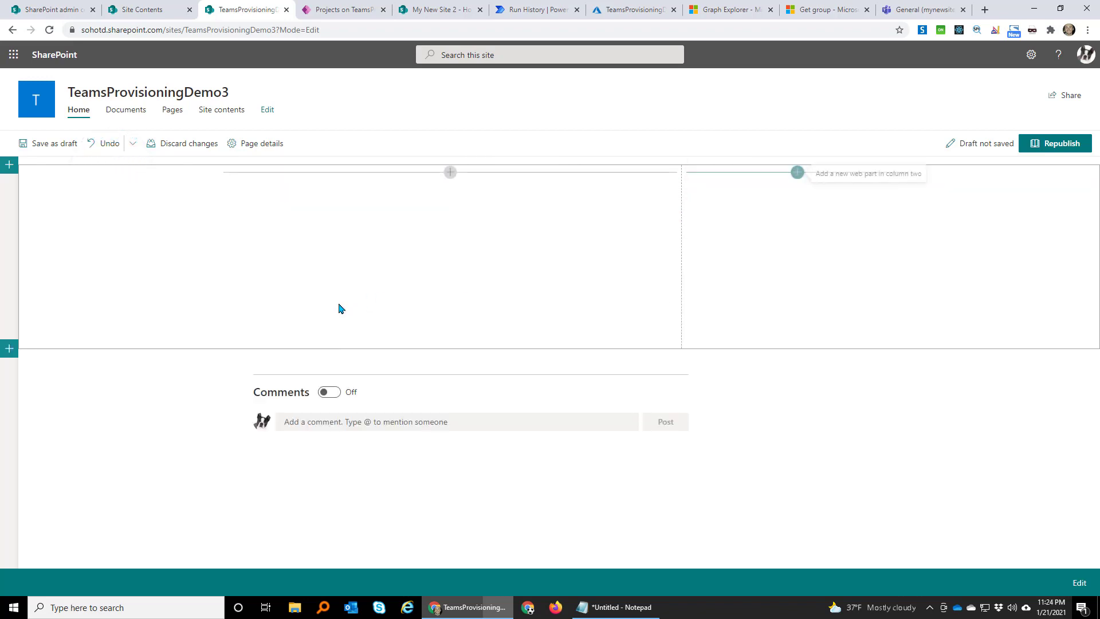
click(329, 396)
click(337, 395)
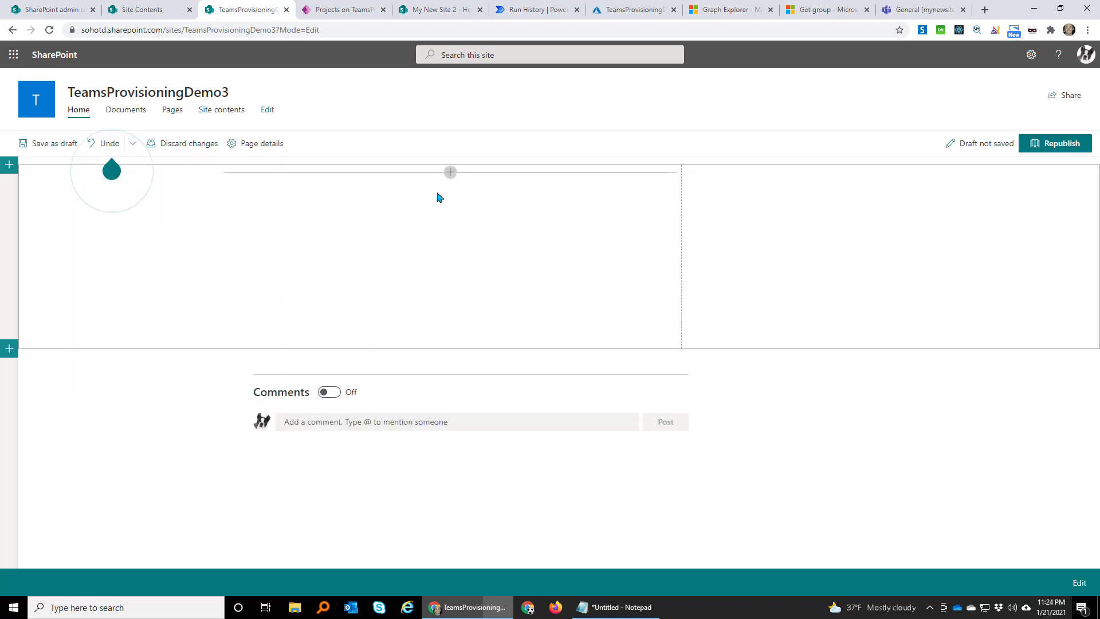
- Add a List web part for the Projects list to the section's first column and switch its preview to the Active view
click(451, 172)
text(list)
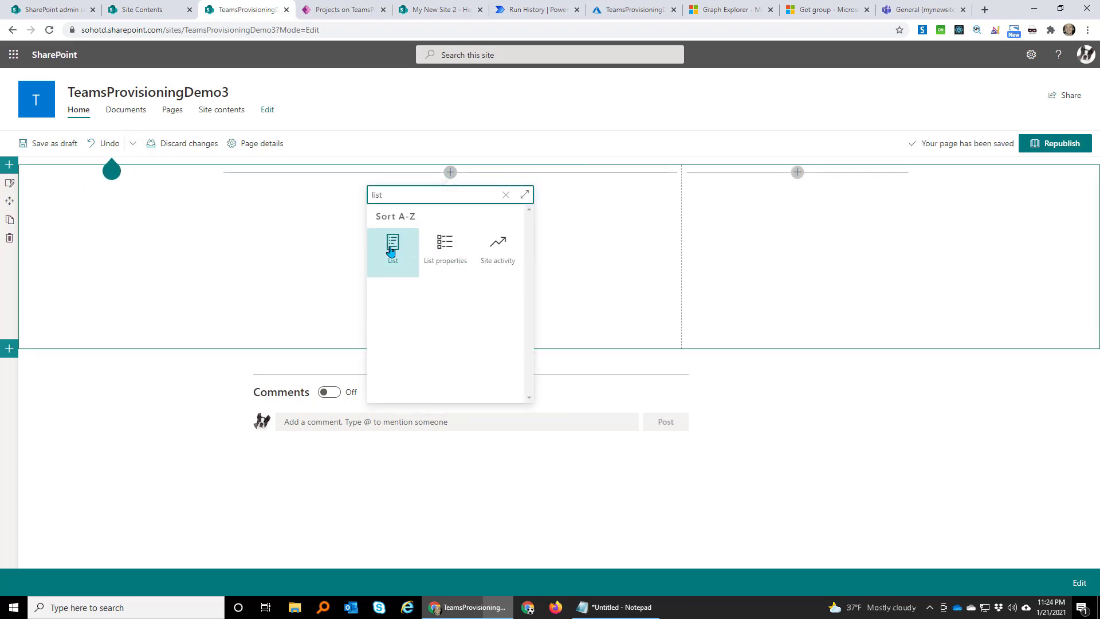
click(392, 245)
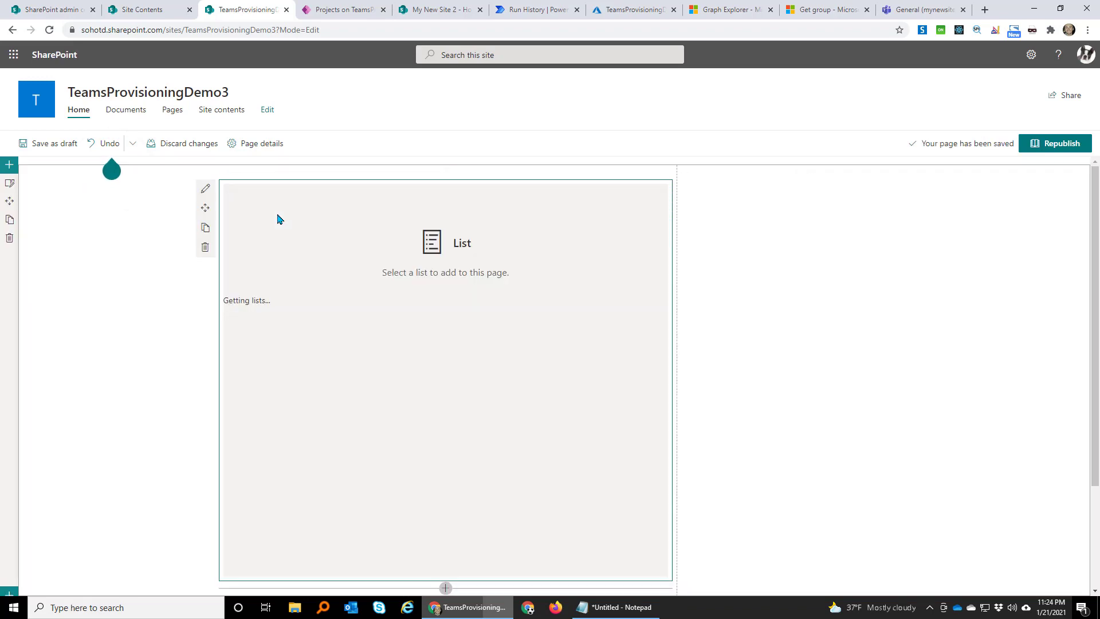
click(324, 319)
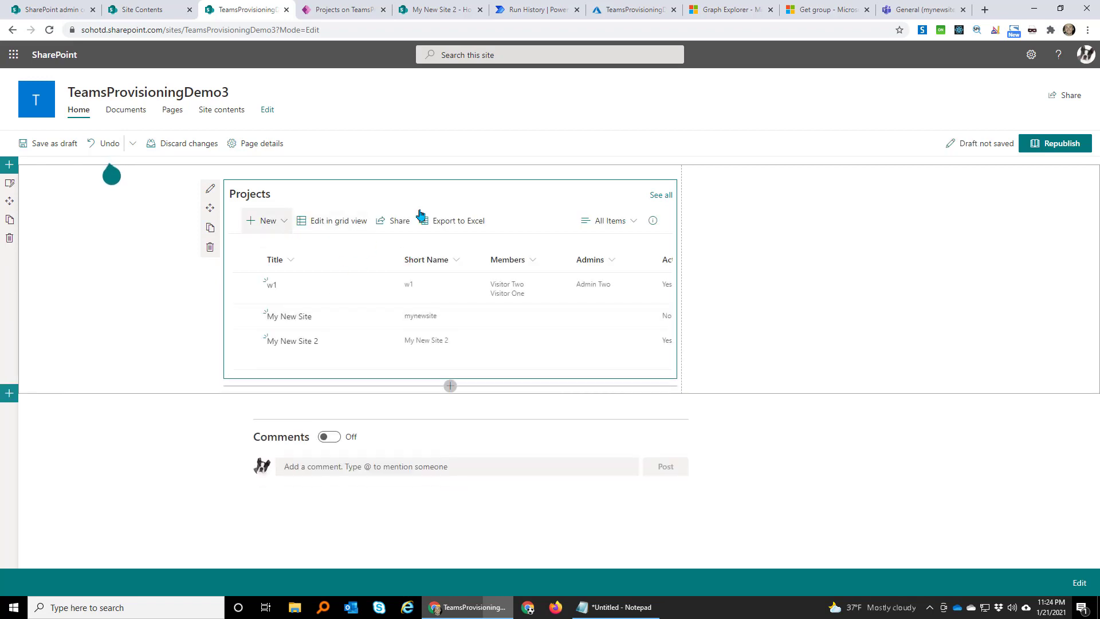
click(610, 221)
click(608, 305)
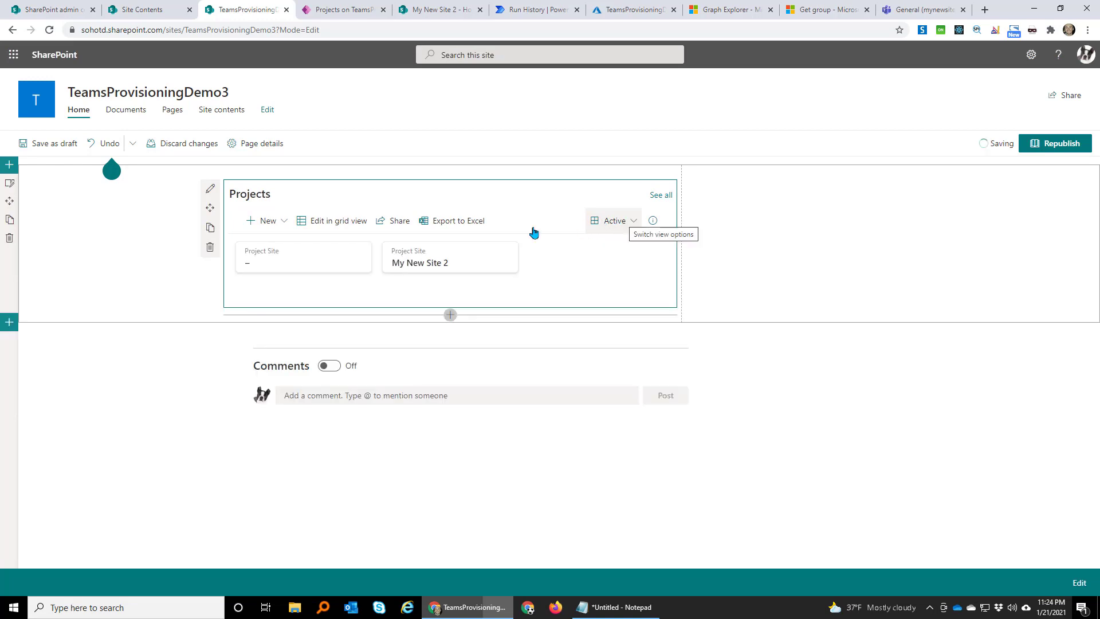
- Set the Projects web part's size to Large - about 30 items and hide its command bar
click(209, 192)
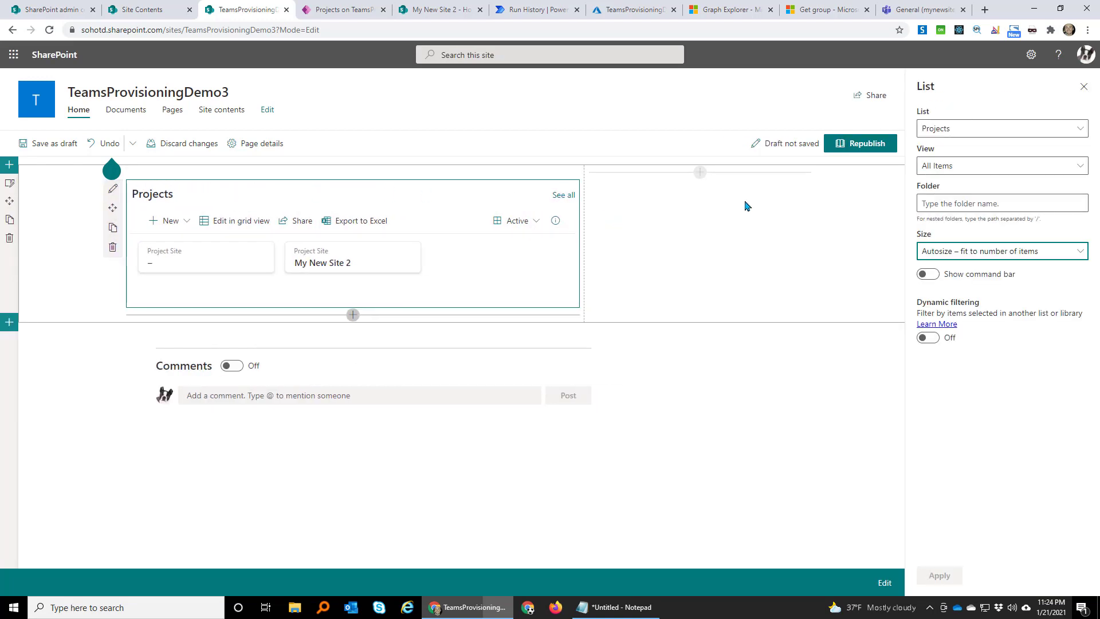
click(1038, 252)
click(997, 326)
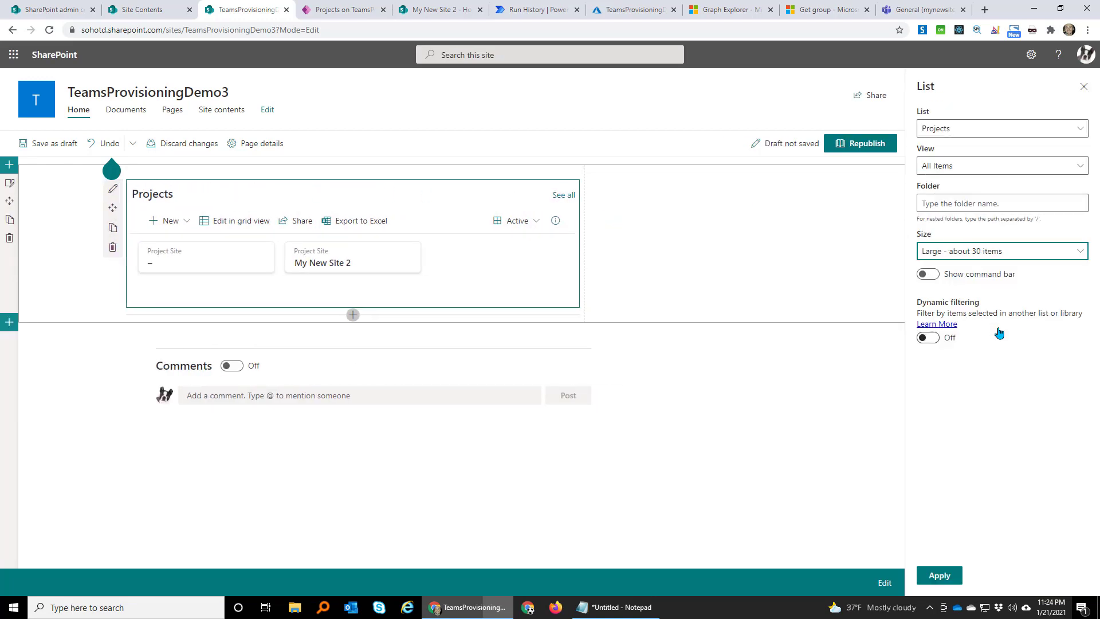
click(934, 275)
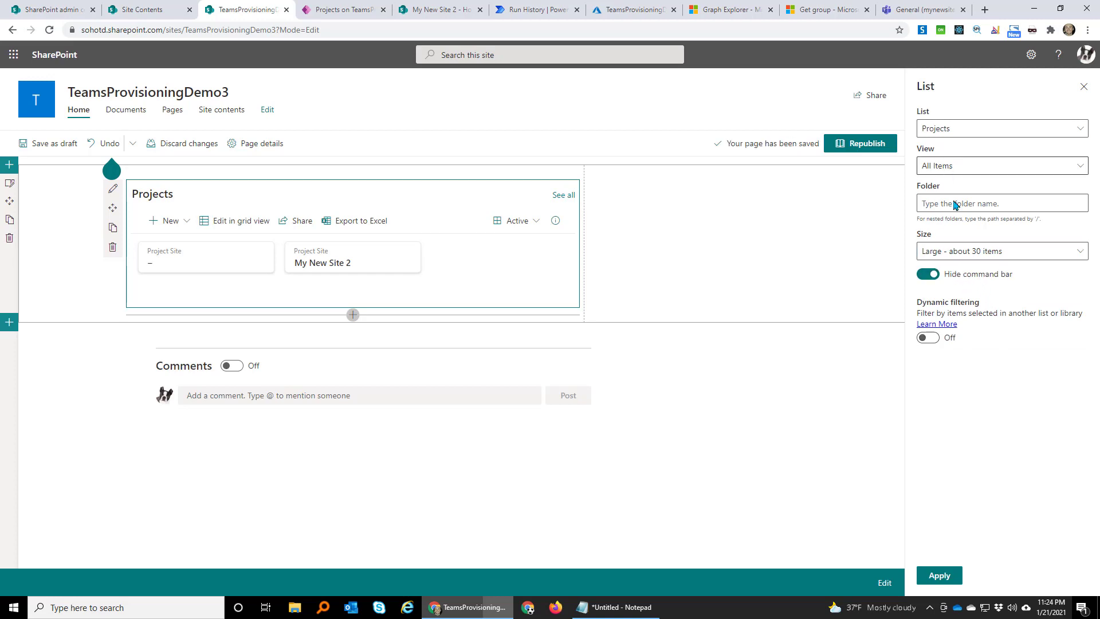
click(942, 575)
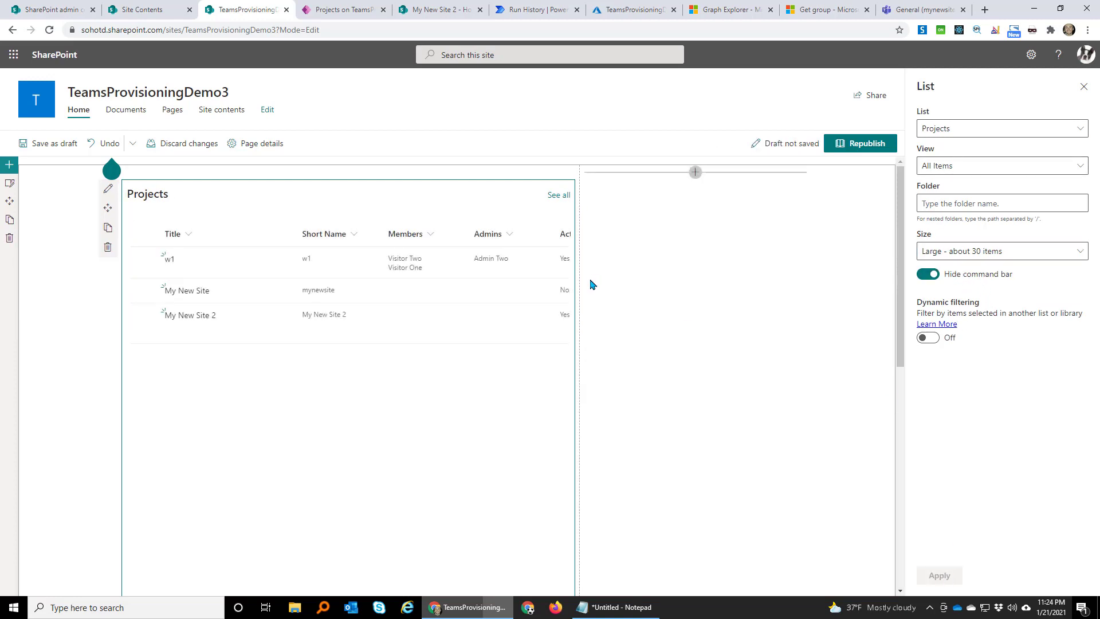
- Set the Projects web part's view to Active, apply it and close the web part settings
click(966, 171)
click(945, 182)
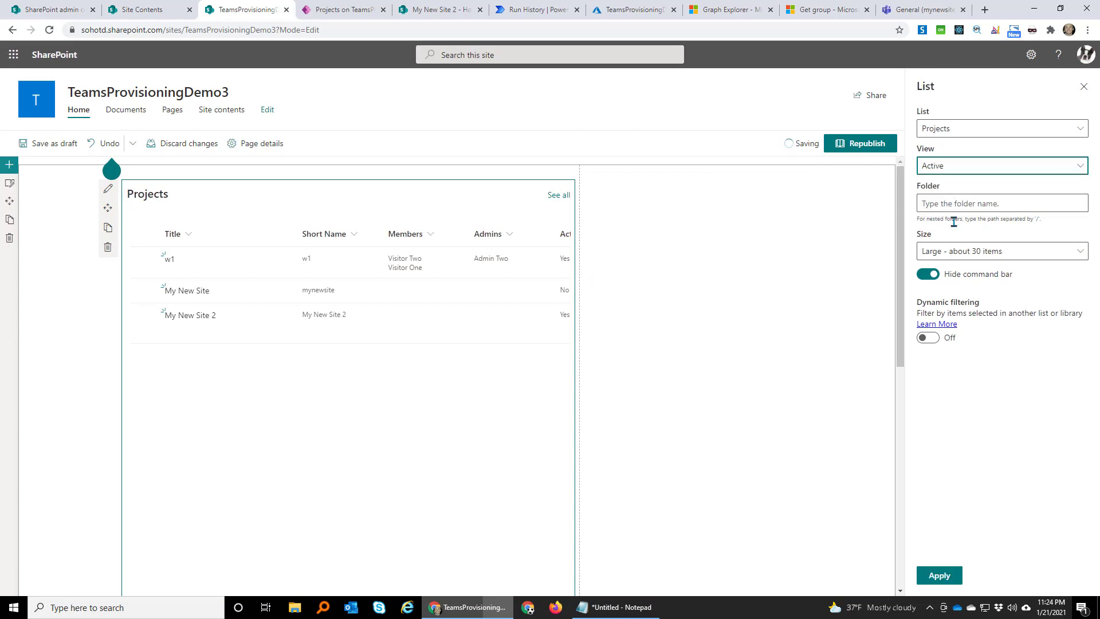
click(951, 578)
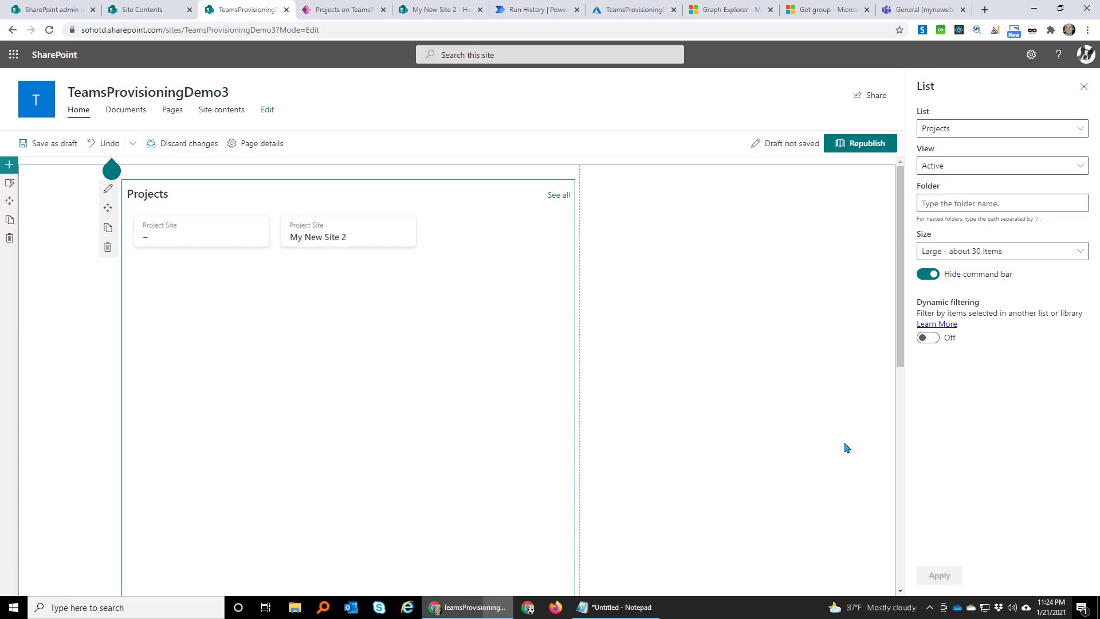
click(1083, 90)
- Add a Button web part to the section's second column and label it Request Team
click(792, 172)
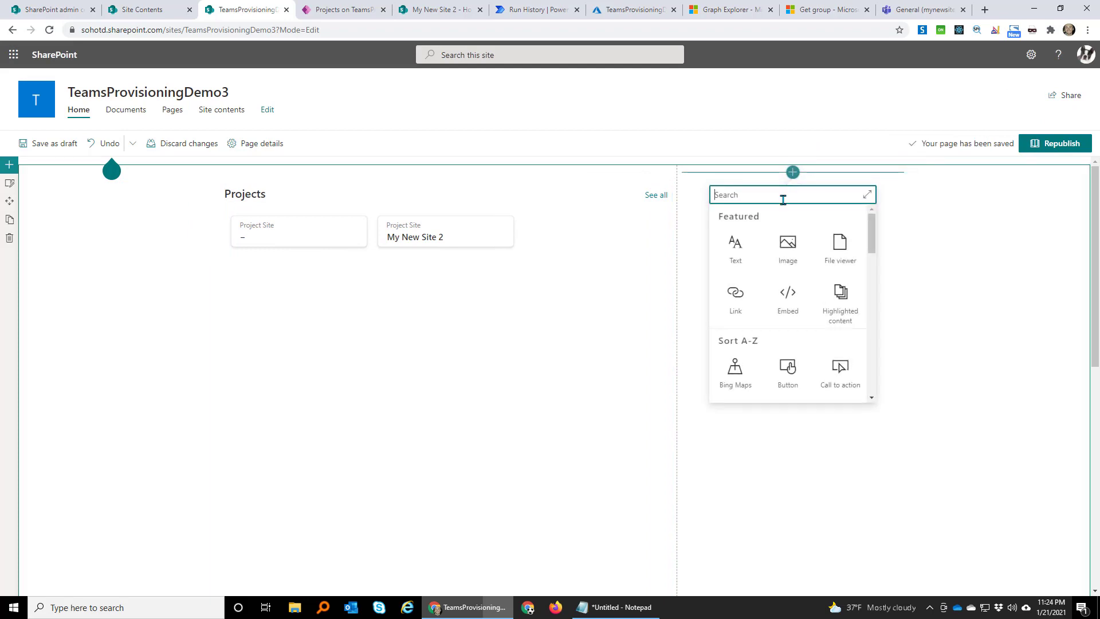
text(butt)
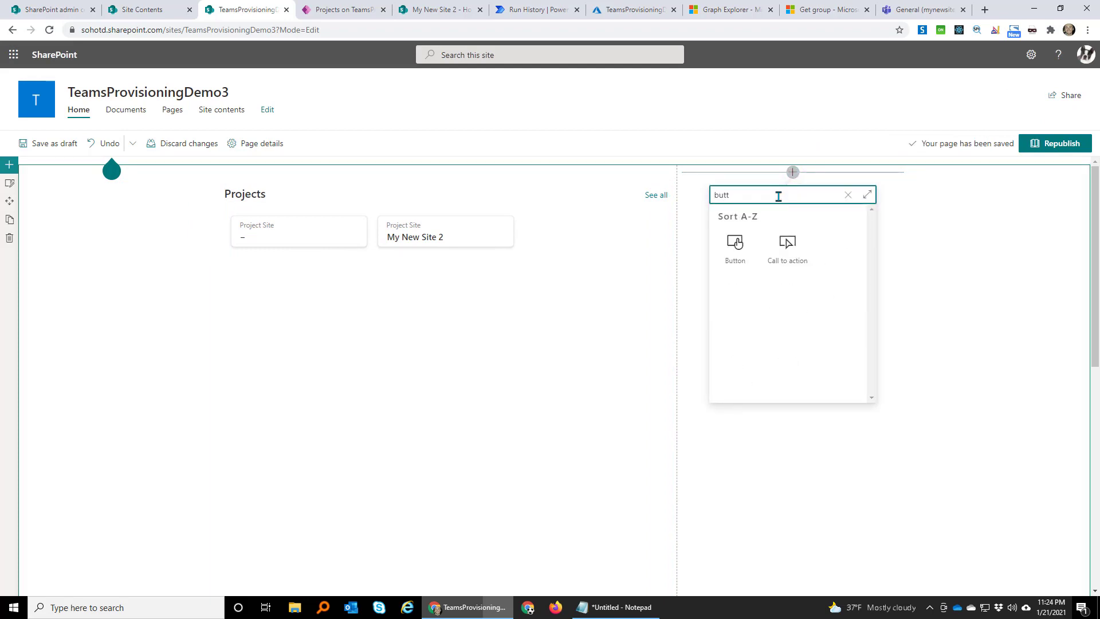
click(739, 240)
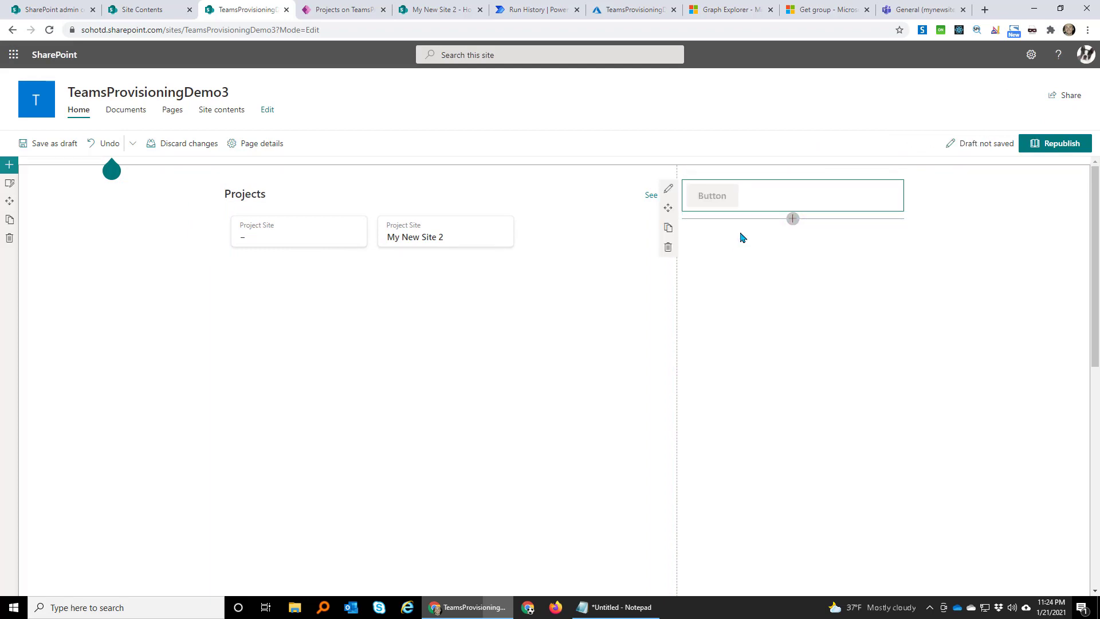
click(668, 189)
text(Reu)
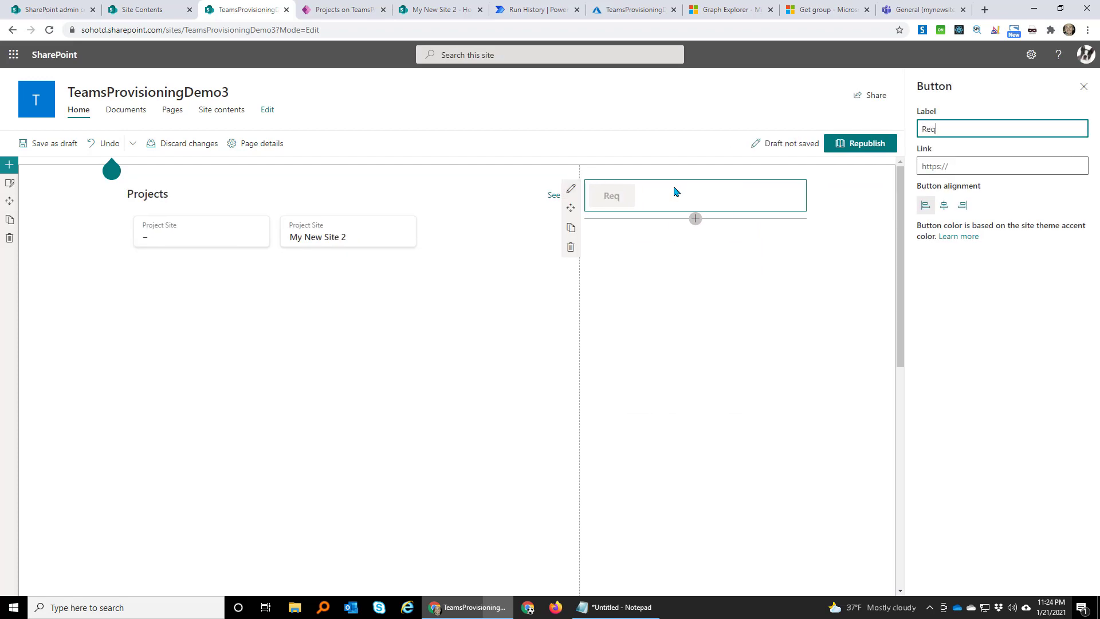
text(uest Team)
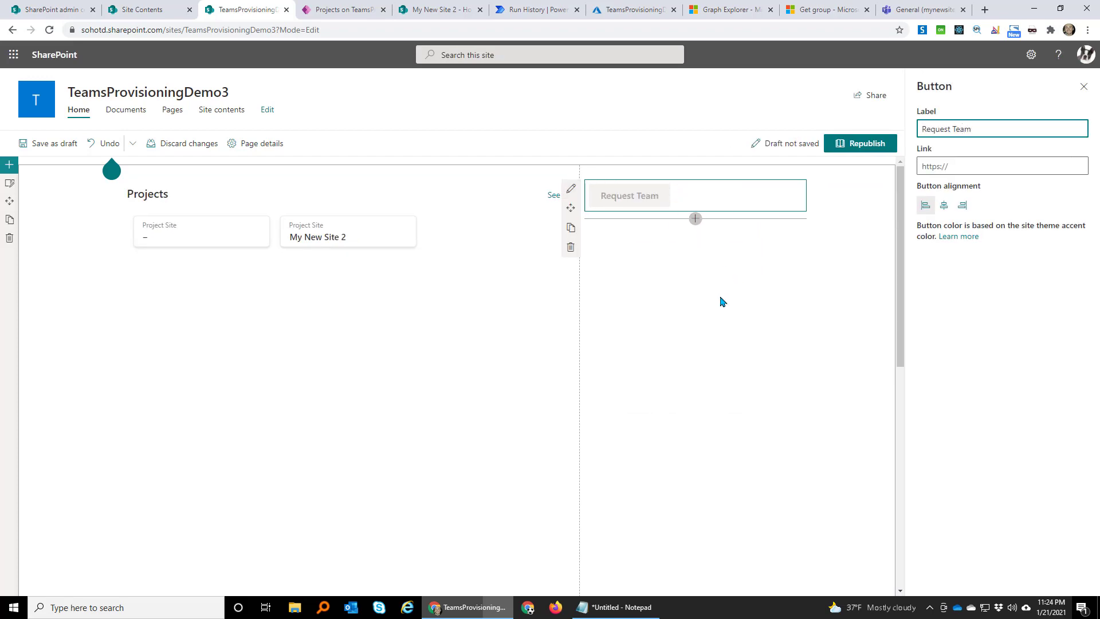
click(702, 272)
click(633, 196)
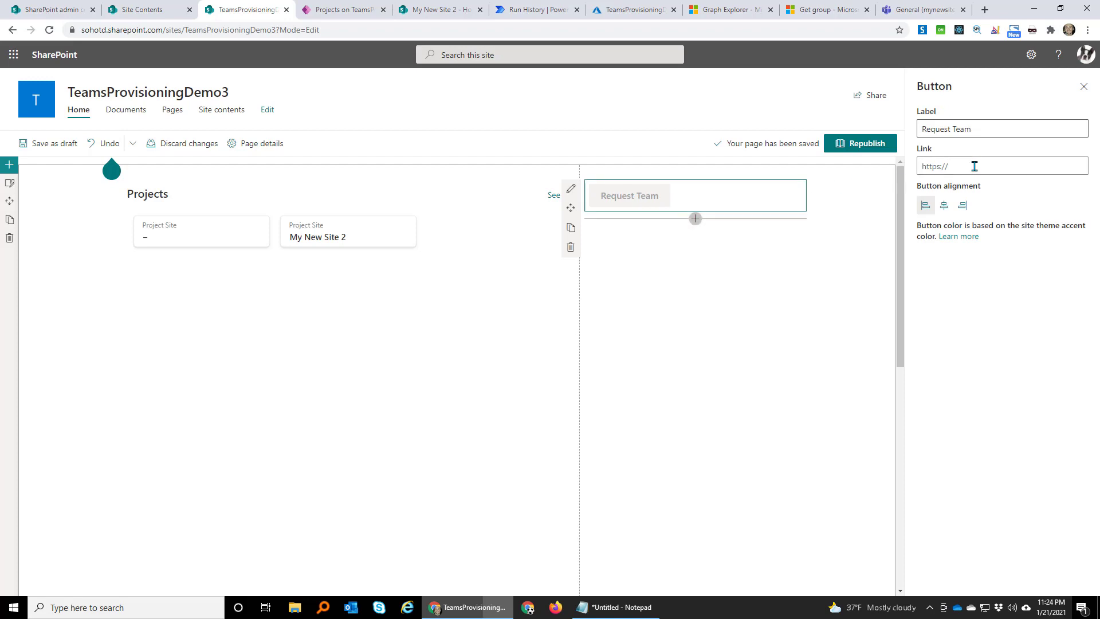
- Close the My New Site 2 browser page and return to the home page being edited
click(425, 9)
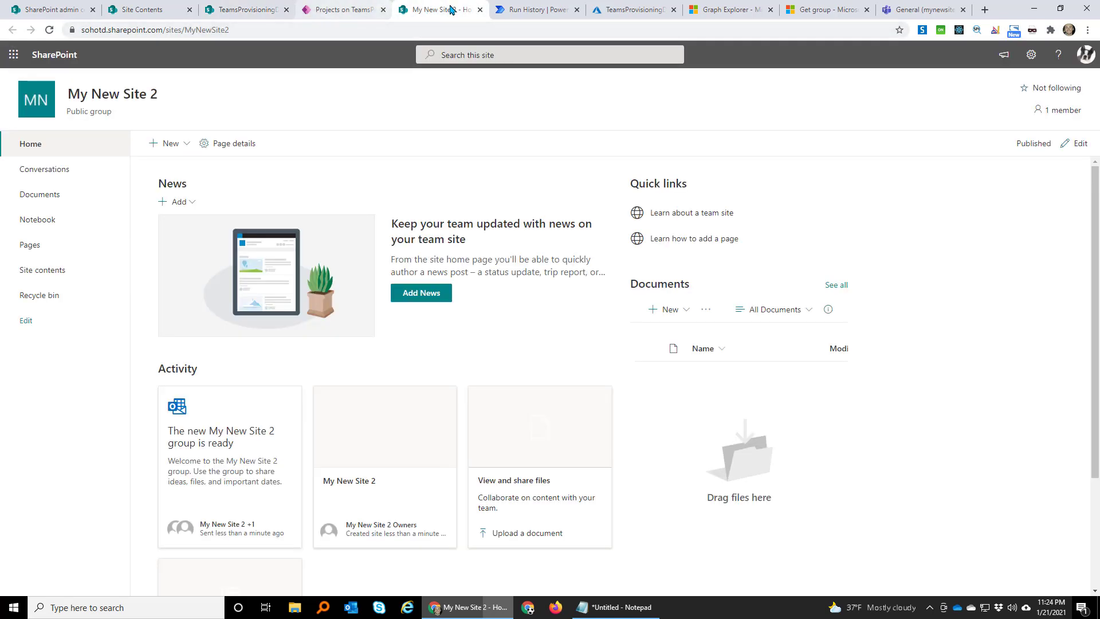
click(480, 10)
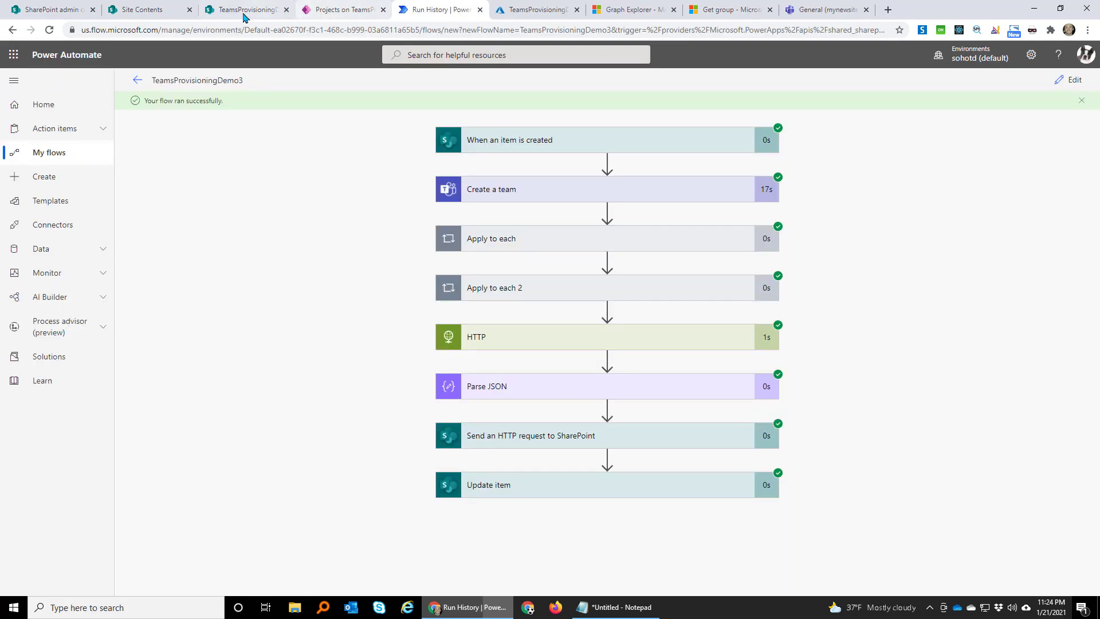
click(243, 10)
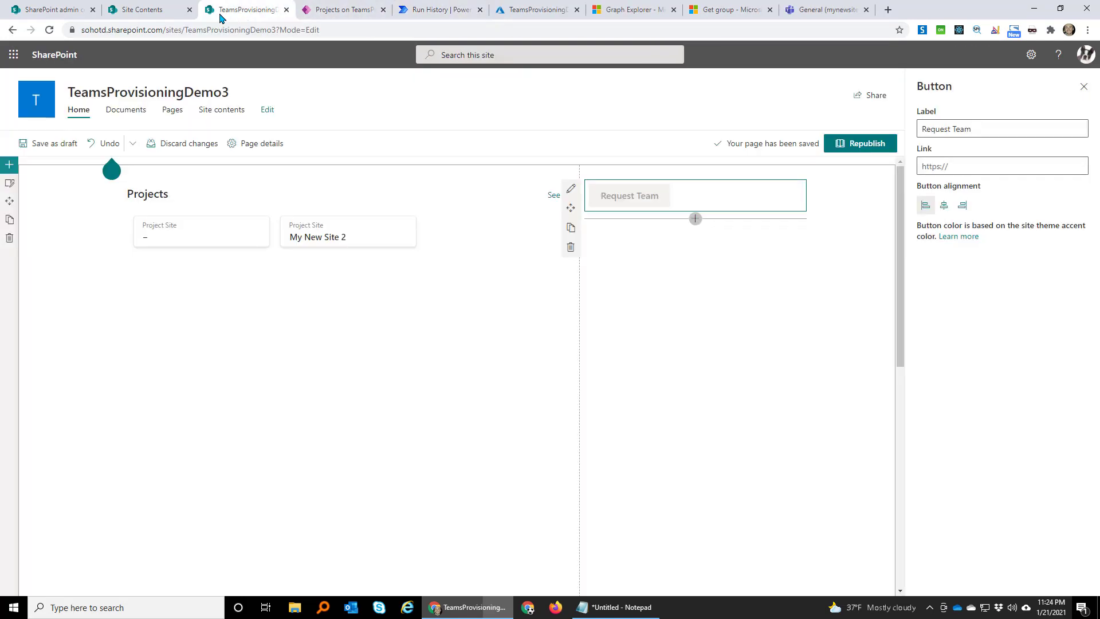
click(274, 30)
key(ctrl+c)
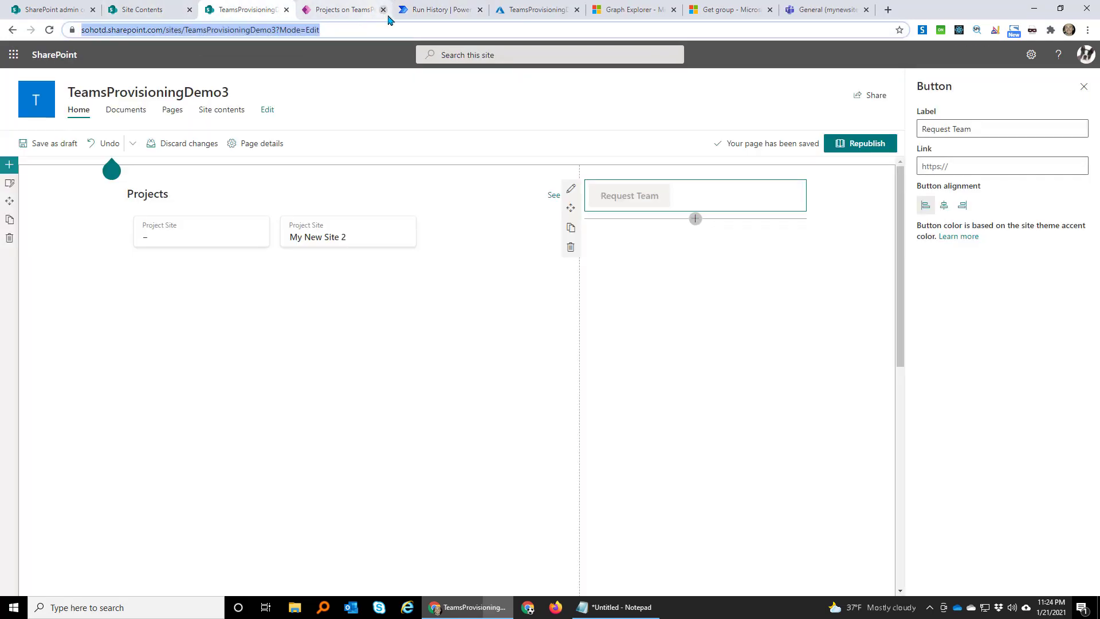
click(352, 17)
click(366, 27)
key(ctrl+v)
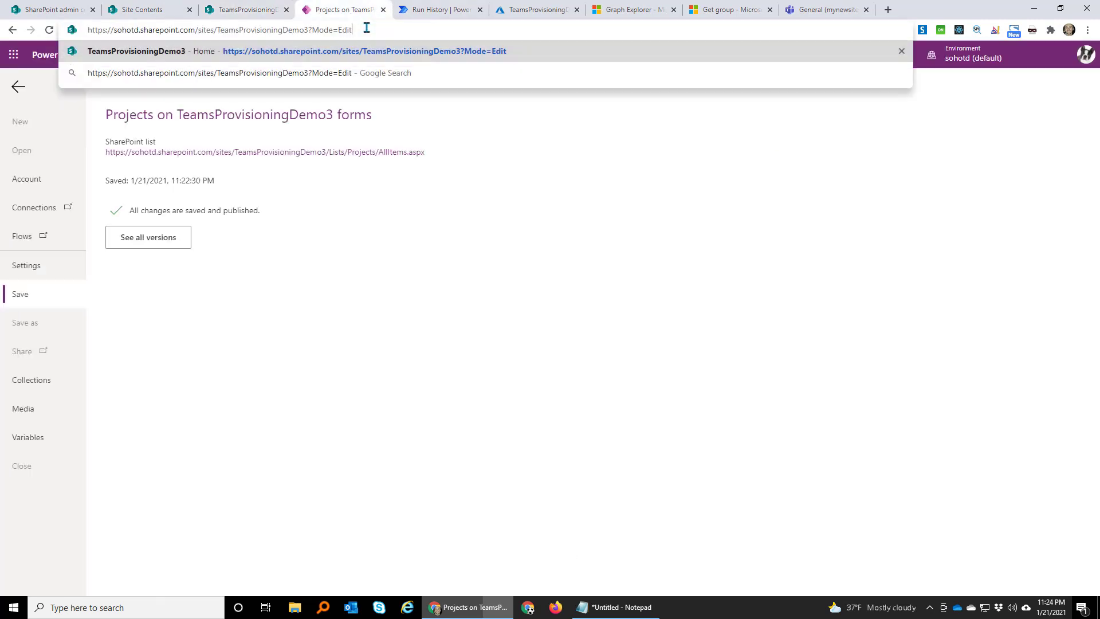
key(BackSpace)
key(BackSpace)
key(BackSpace)
key(BackSpace)
key(BackSpace)
key(BackSpace)
key(BackSpace)
key(BackSpace)
key(BackSpace)
key(BackSpace)
key(BackSpace)
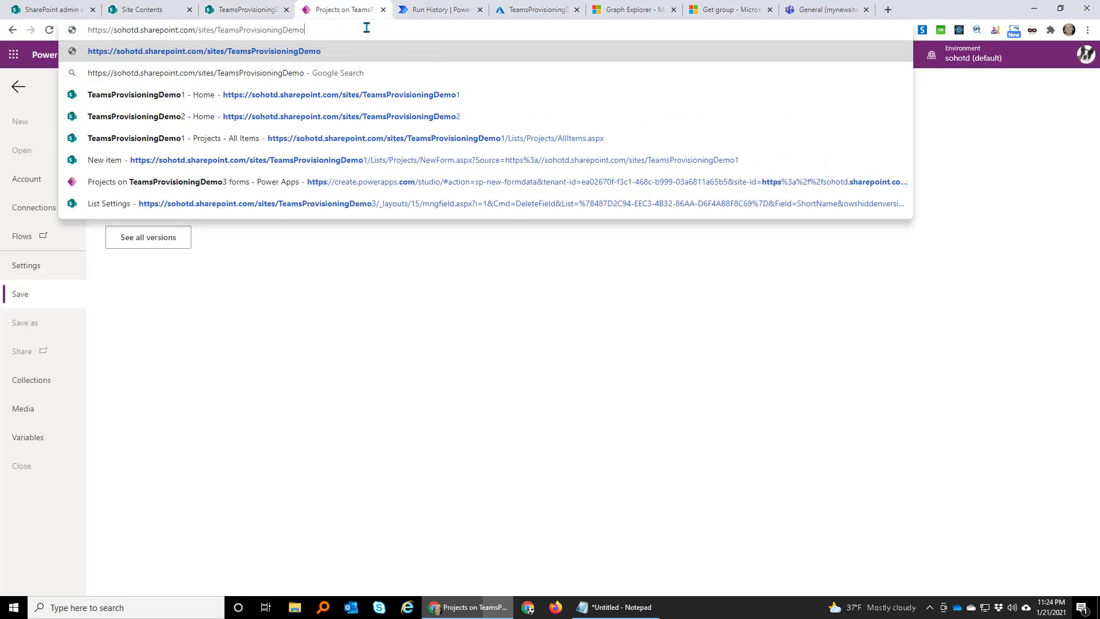
text(3/lists)
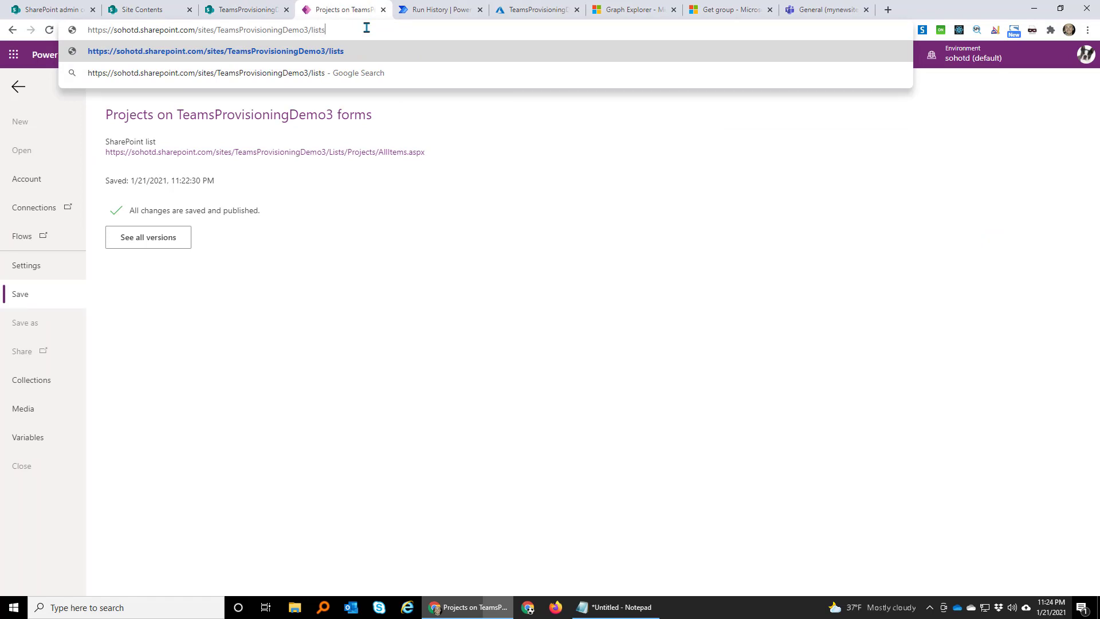
text(/projects)
key(Return)
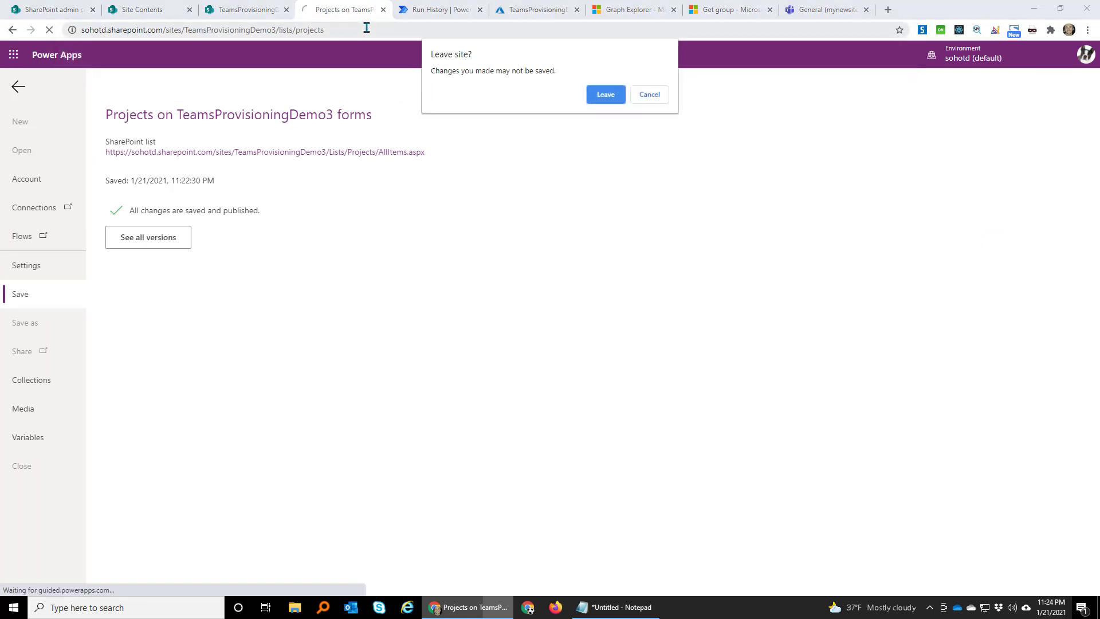
click(590, 95)
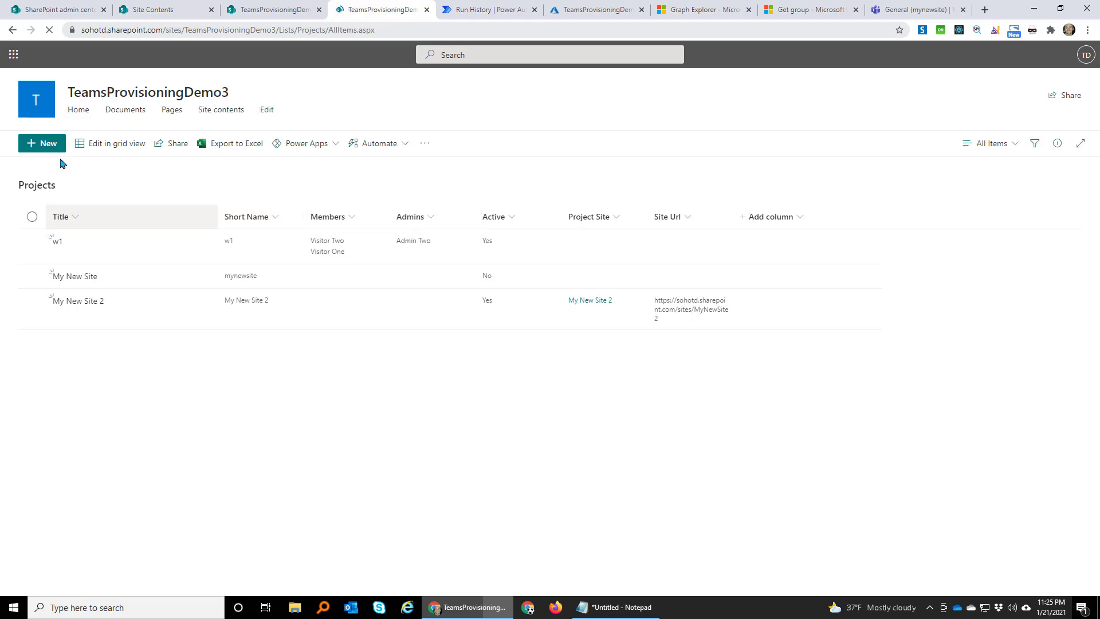
click(48, 145)
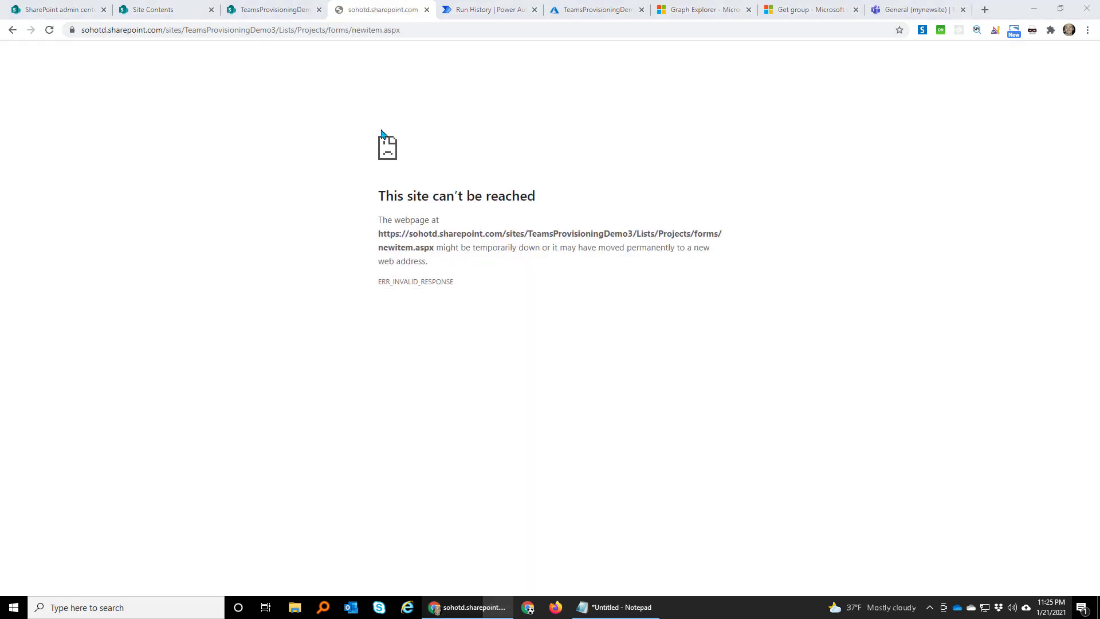
- Switch to Notepad and add the link /sites/TeamsProvisioning/Lists/Projects/NewForm.aspx?Source=https%3a//sohotd.sharepoint.com/sites/TeamsProvisioning below the tenant id
click(270, 10)
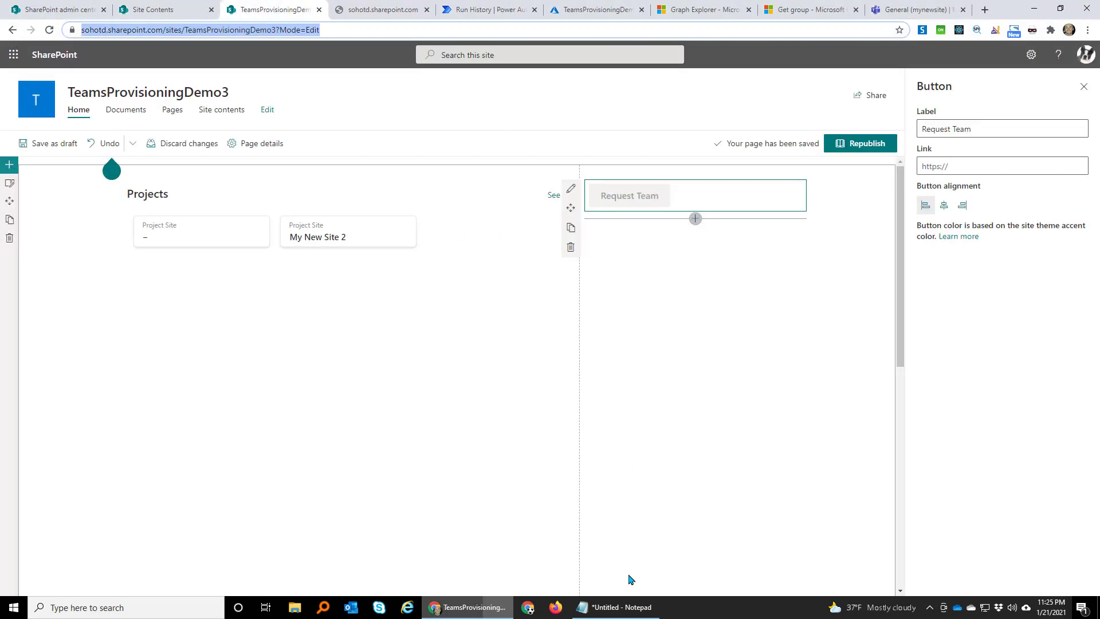
click(622, 607)
click(709, 381)
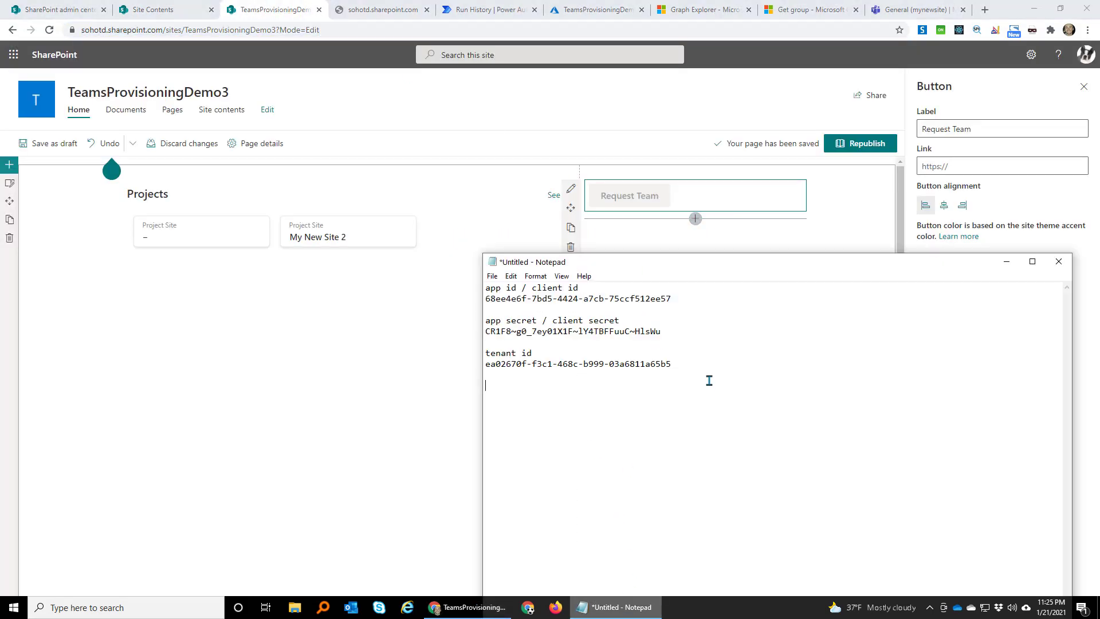
text(/sites/TeamsProvisioning/Lists/Projects/NewForm.aspx?Source=https%3a//sohotd.sharepoint.com/sites/TeamsProvisioning)
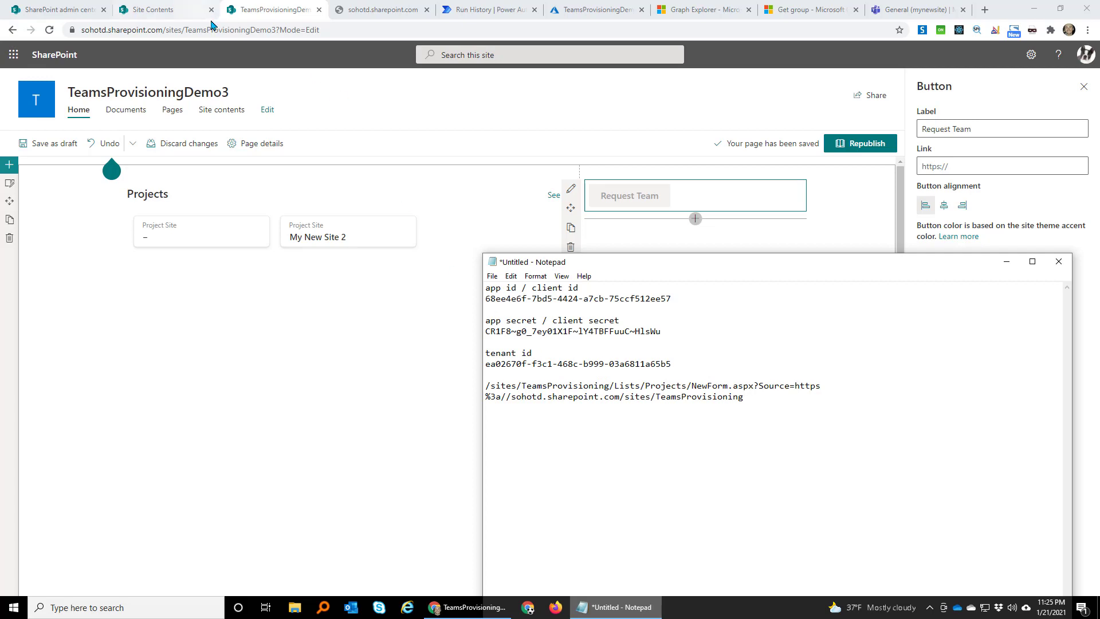
- Replace both TeamsProvisioning site names in the Notepad link with TeamsProvisioningDemo3 copied from the home page's address
click(191, 25)
click(280, 30)
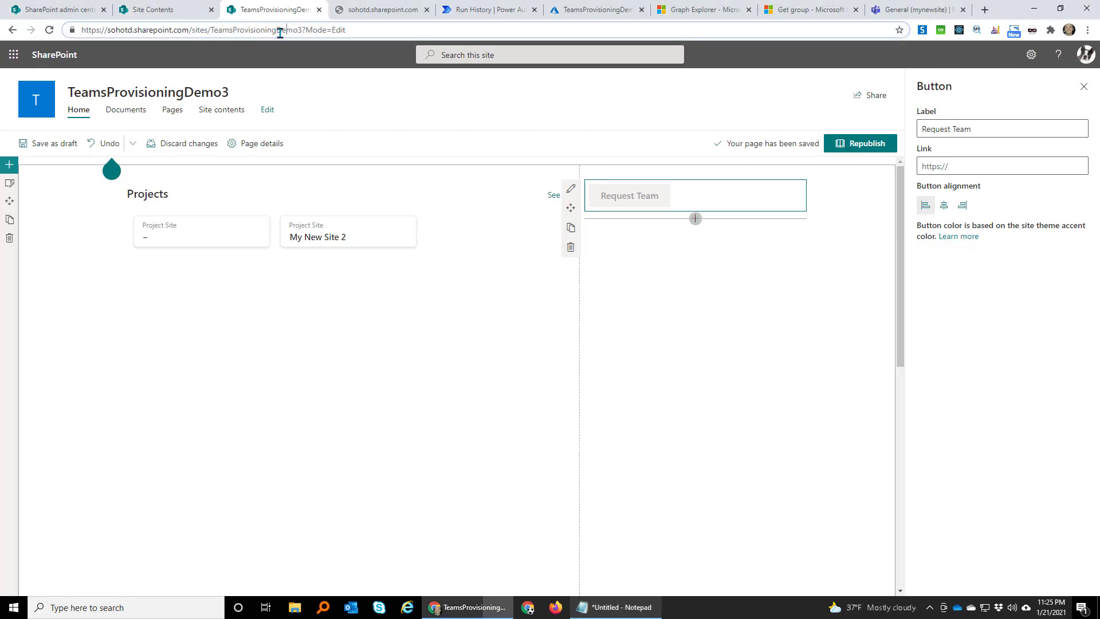
drag(302, 30, 213, 30)
key(ctrl+c)
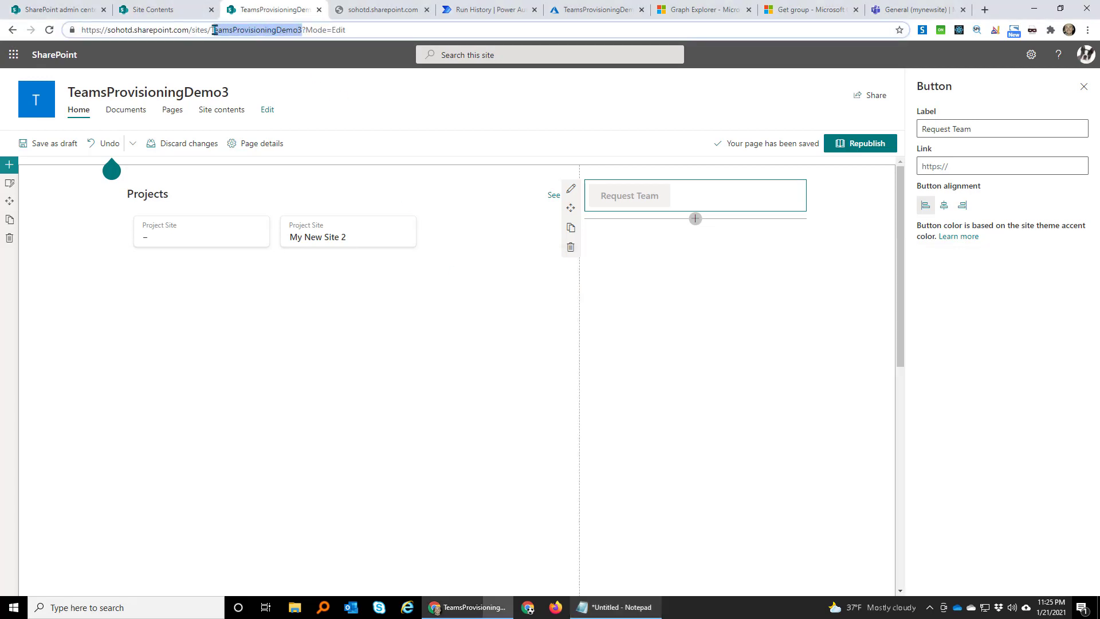
click(633, 605)
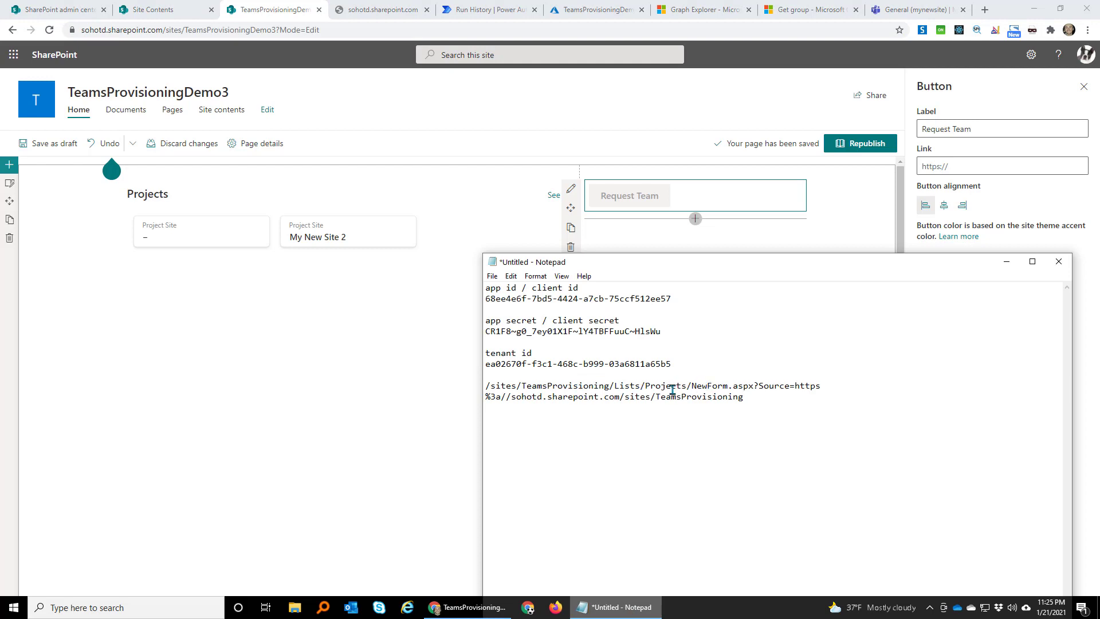
drag(693, 386, 794, 385)
drag(758, 385, 791, 385)
click(779, 393)
drag(657, 395, 775, 395)
key(ctrl+v)
drag(521, 387, 600, 386)
key(ctrl+v)
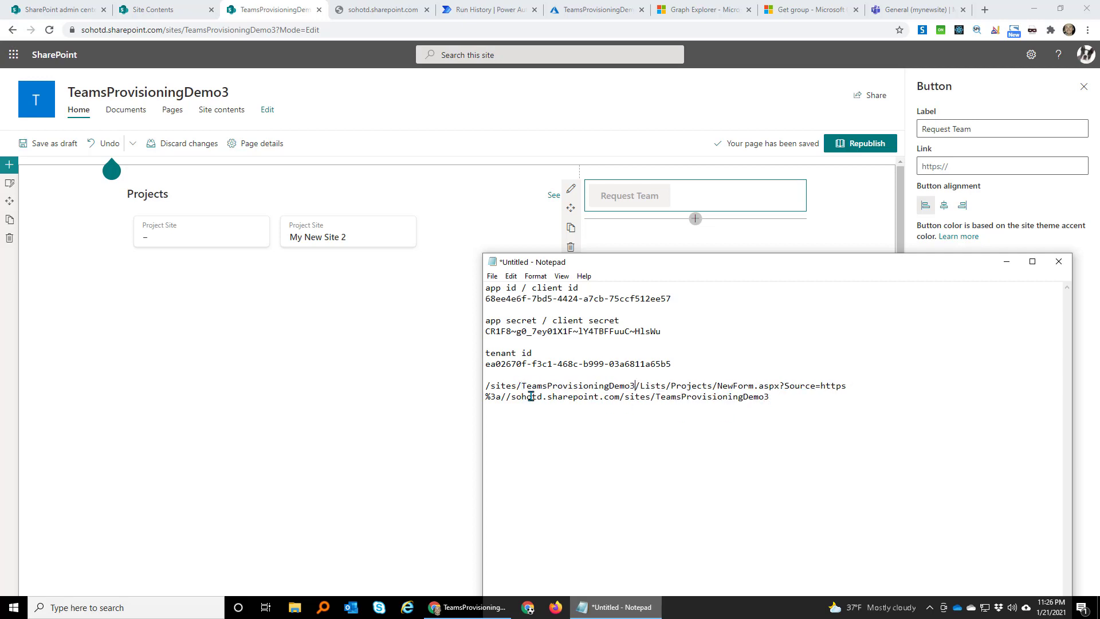
shift+click(820, 385)
key(ctrl+v)
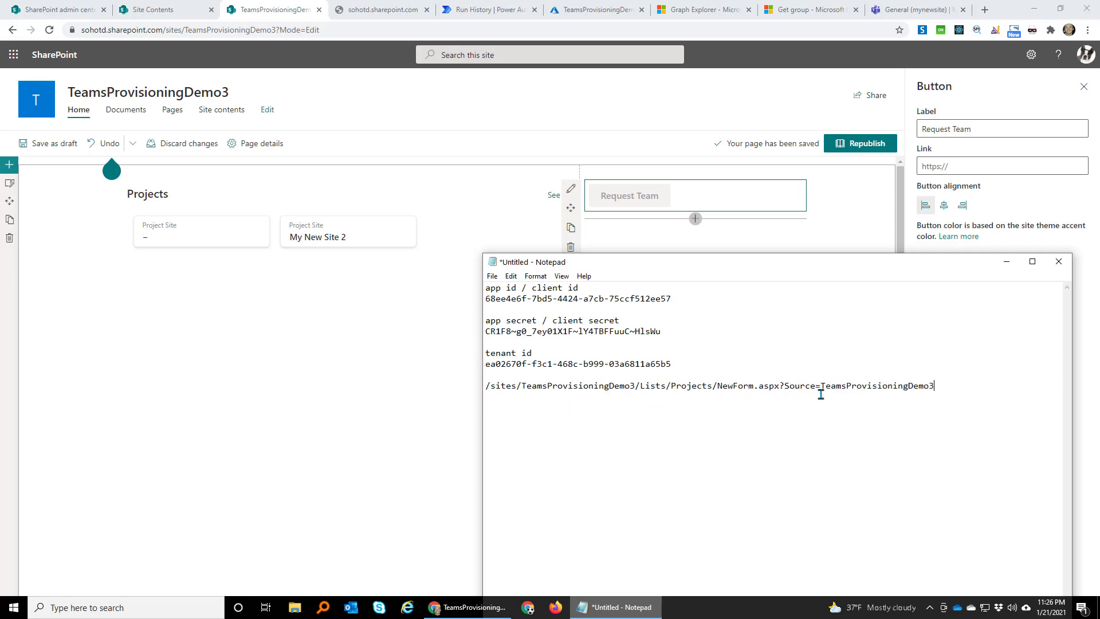
key(ctrl+z)
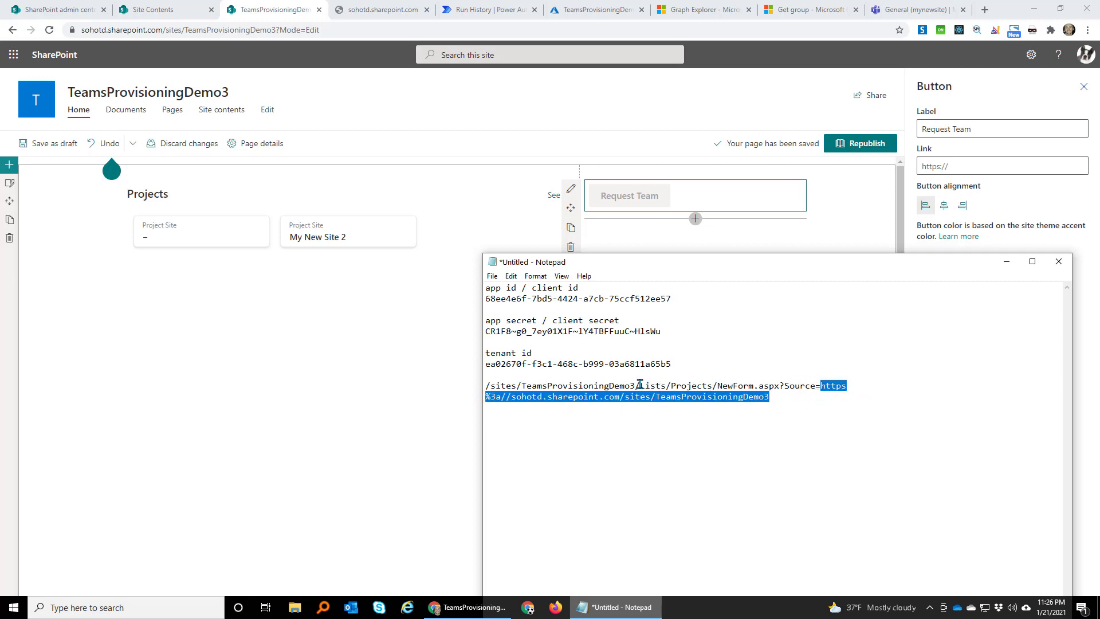
click(491, 385)
text(h)
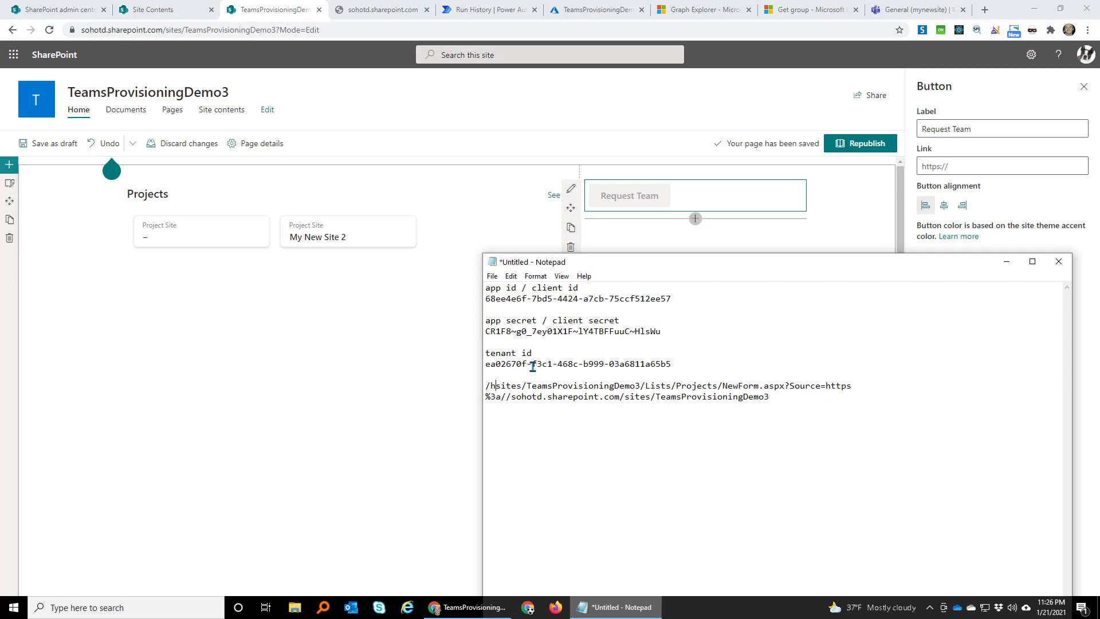
key(BackSpace)
key(BackSpace)
text(https:/)
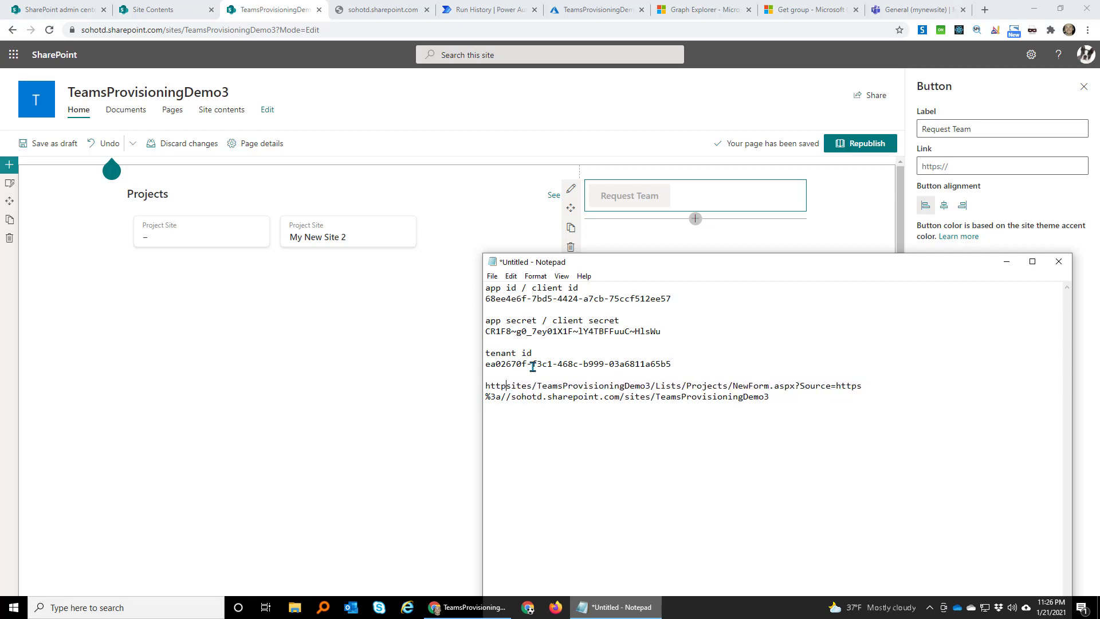
text(/sohot.)
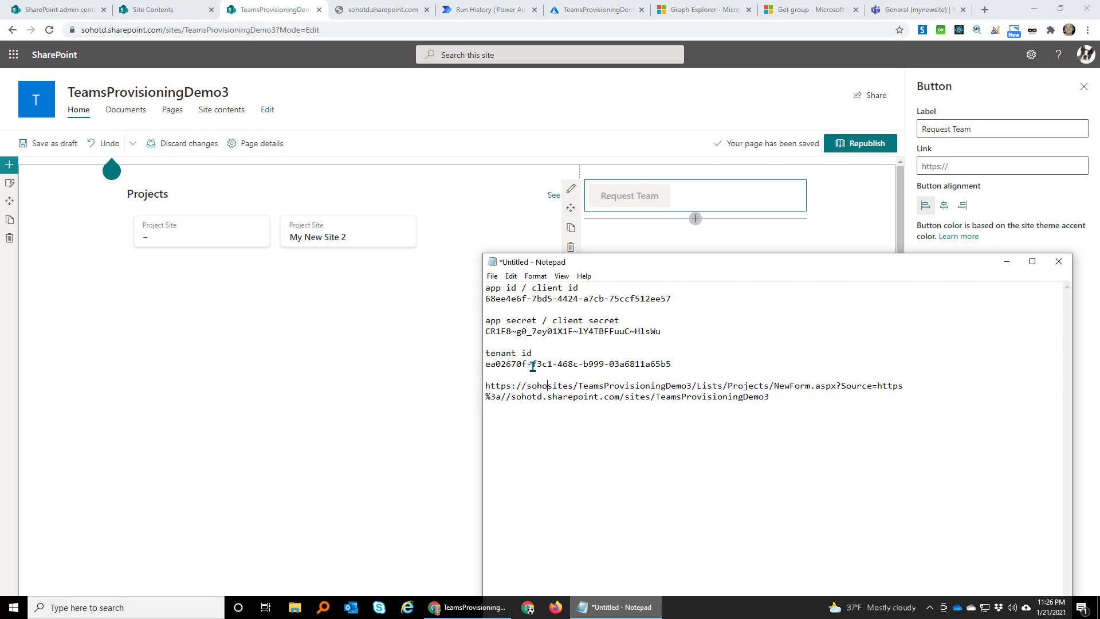
key(BackSpace)
text(d.sharepoint.com/)
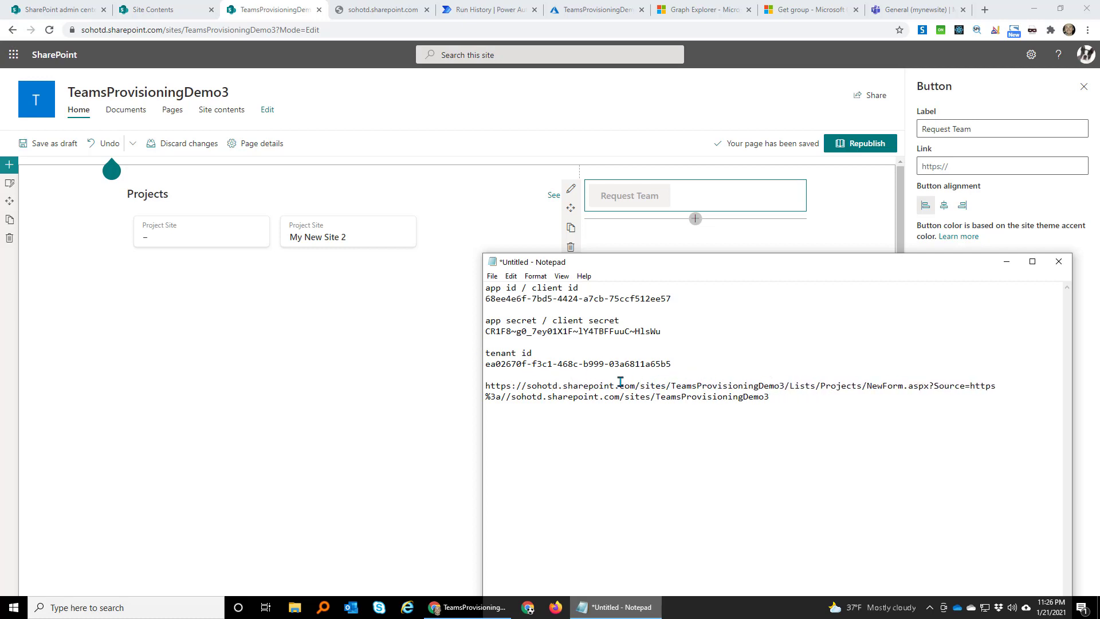
- Set the Request Team button's link to the full NewForm.aspx address copied from Notepad, and republish the home page
drag(606, 388, 489, 379)
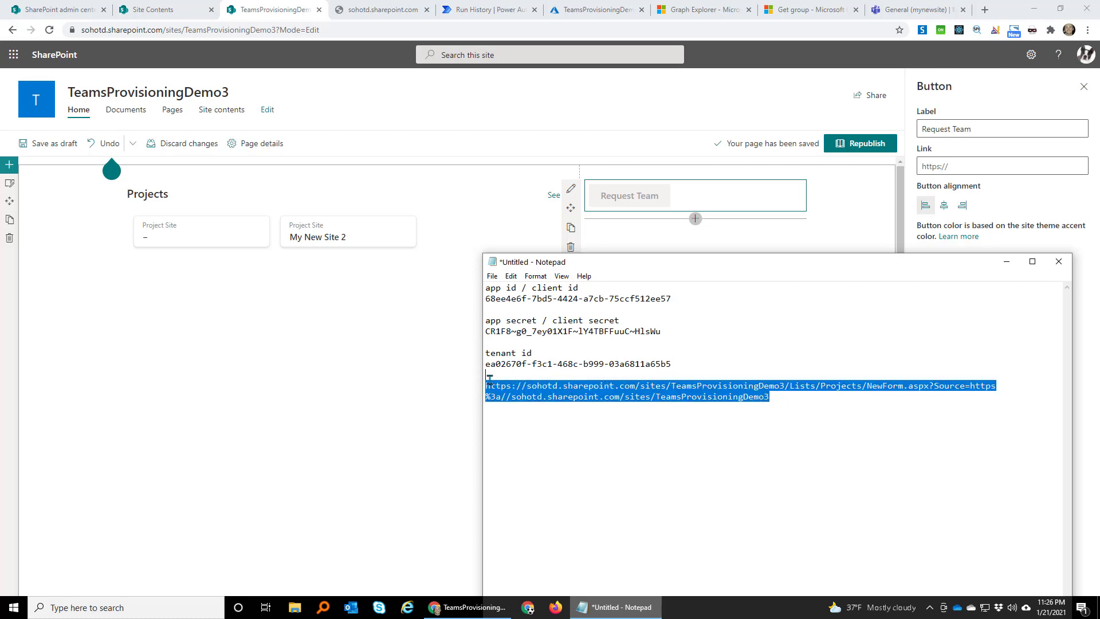
click(693, 192)
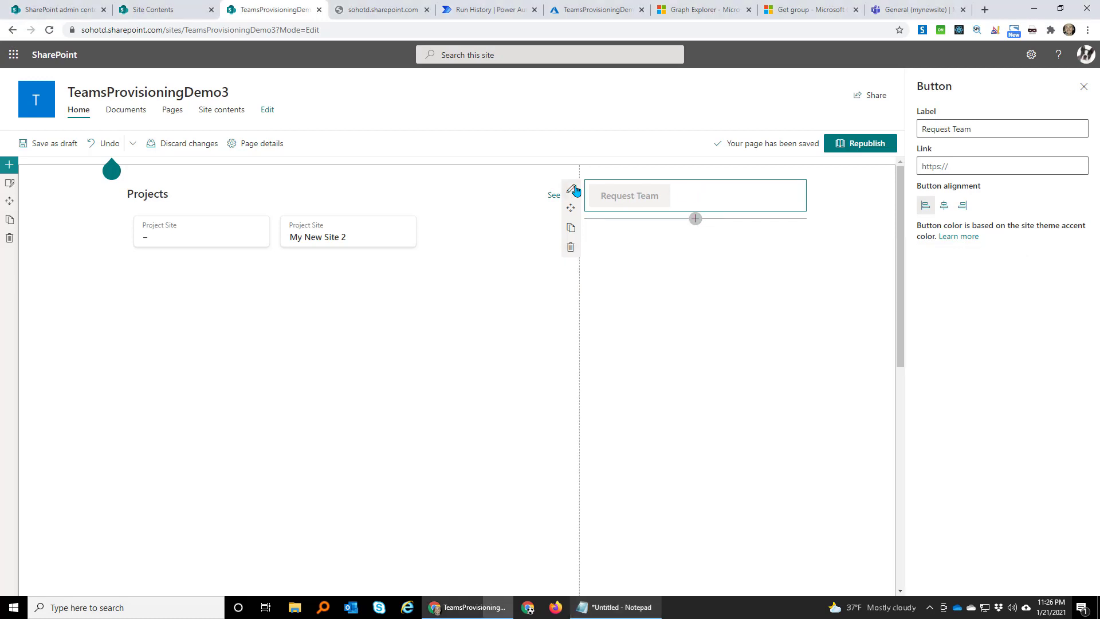
click(966, 174)
text(https://sohotd.sharepoint.com/sites/TeamsProvisioningDemo3)
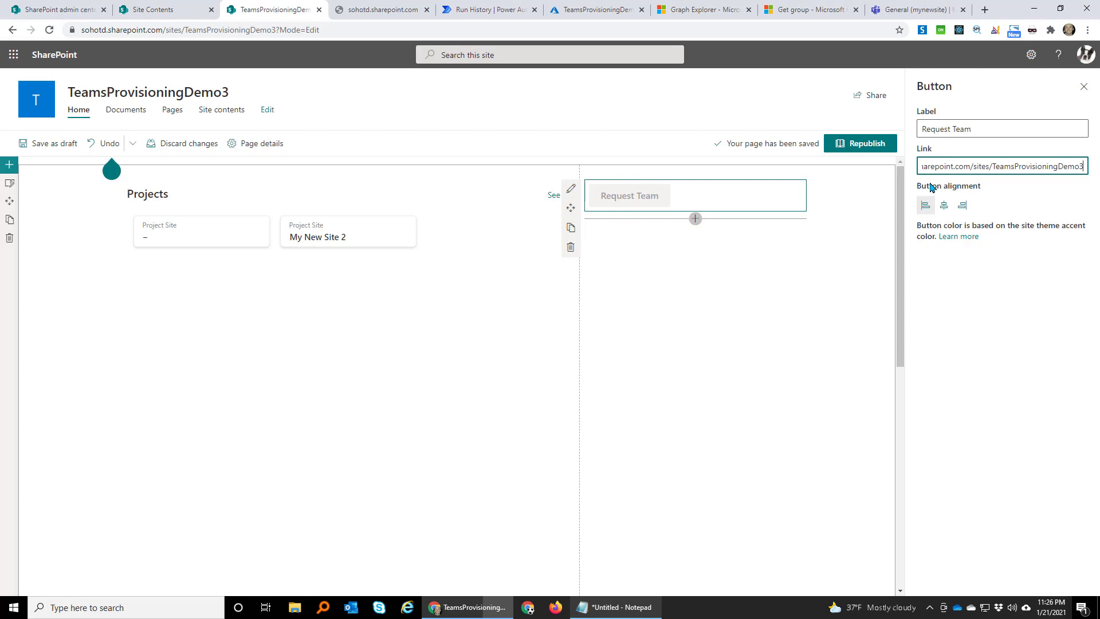
click(948, 316)
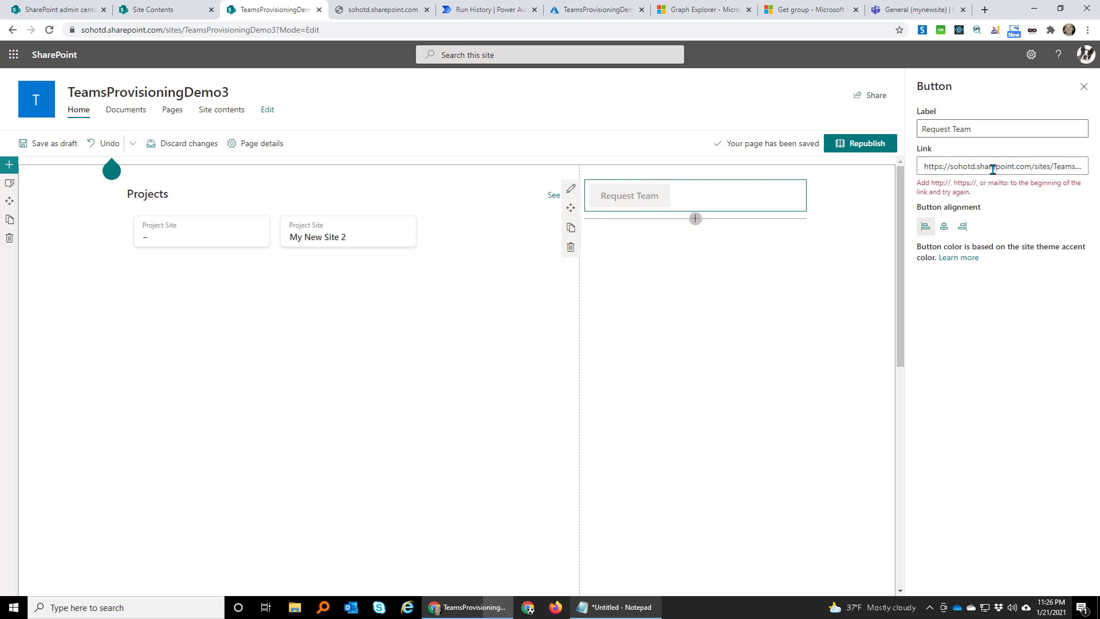
click(969, 166)
key(ctrl+a)
text(https://sohotd.sharepoint.com/sites/TeamsProvisioningDemo3)
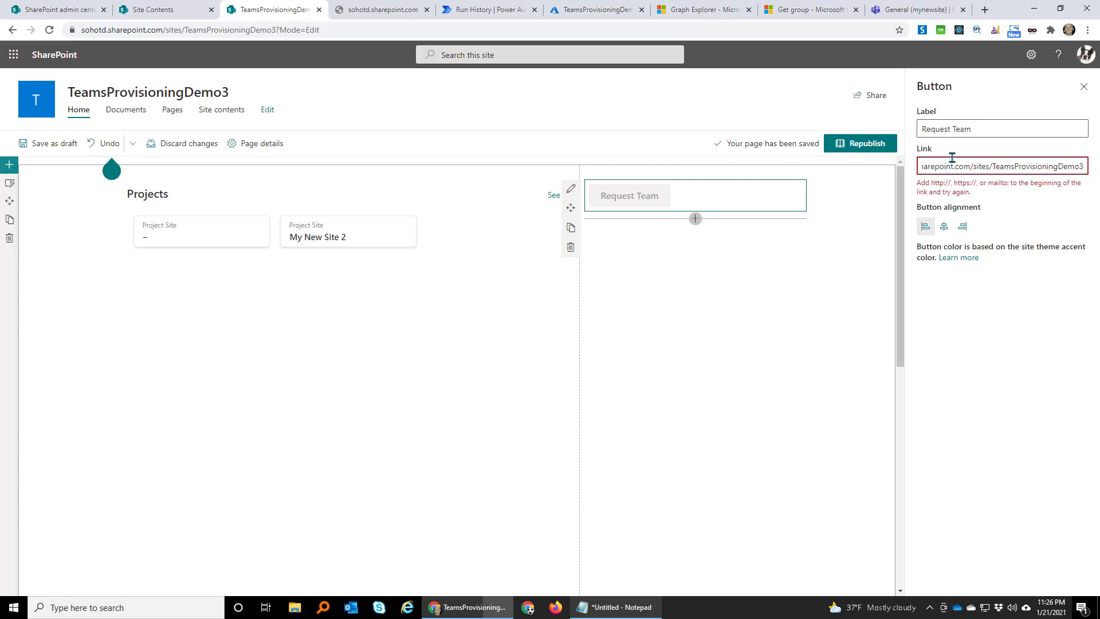
key(Home)
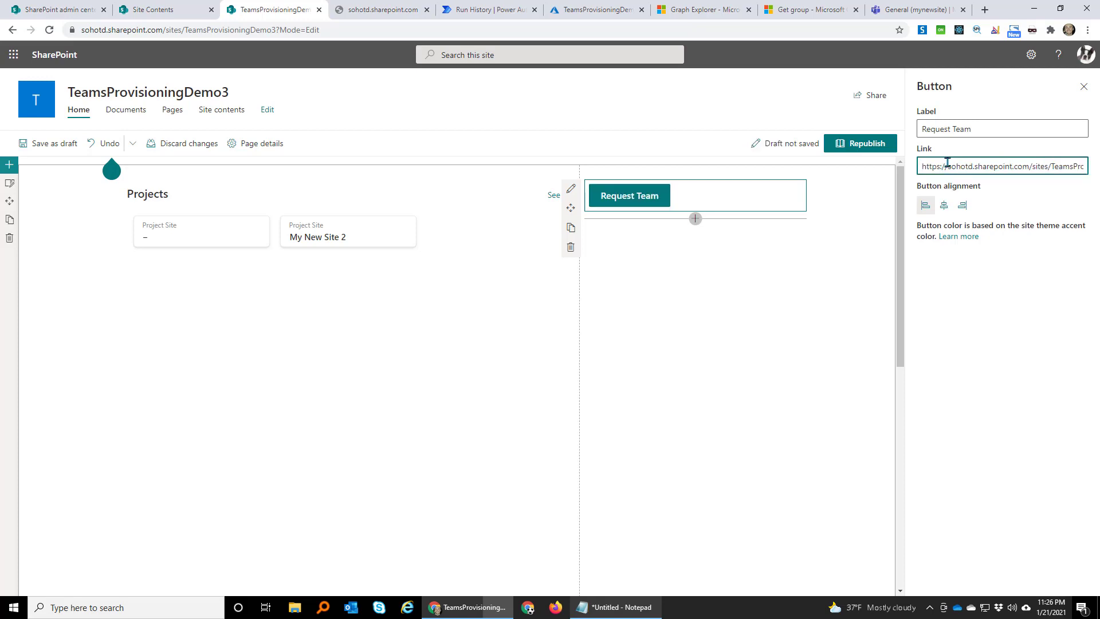
click(867, 145)
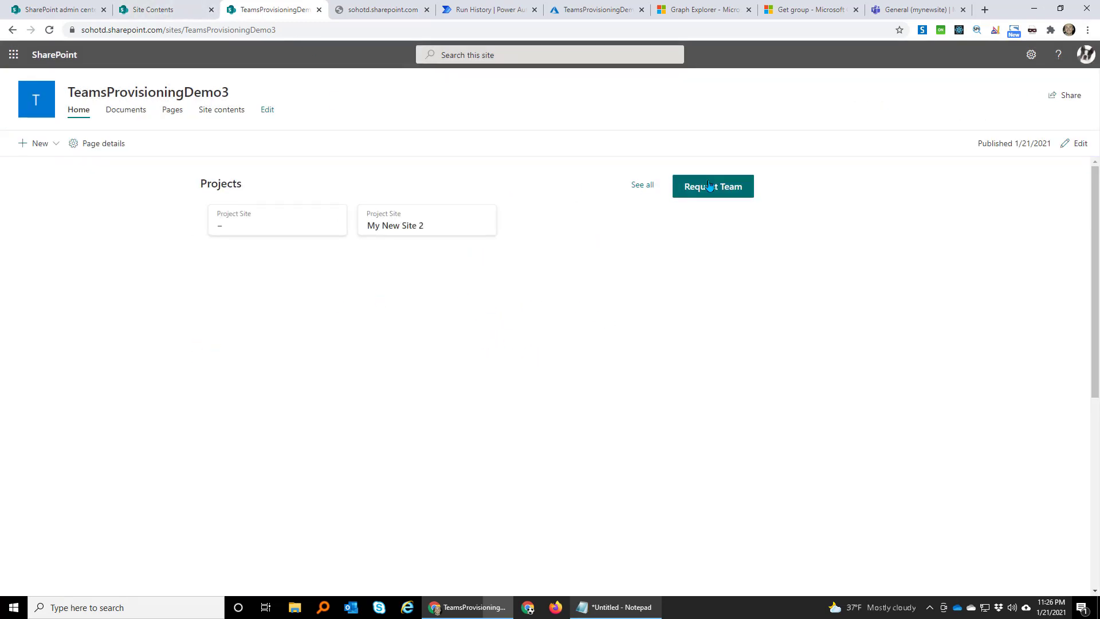
- Open the new item form through the Request Team button and enter My New Site 3 as the title
click(730, 191)
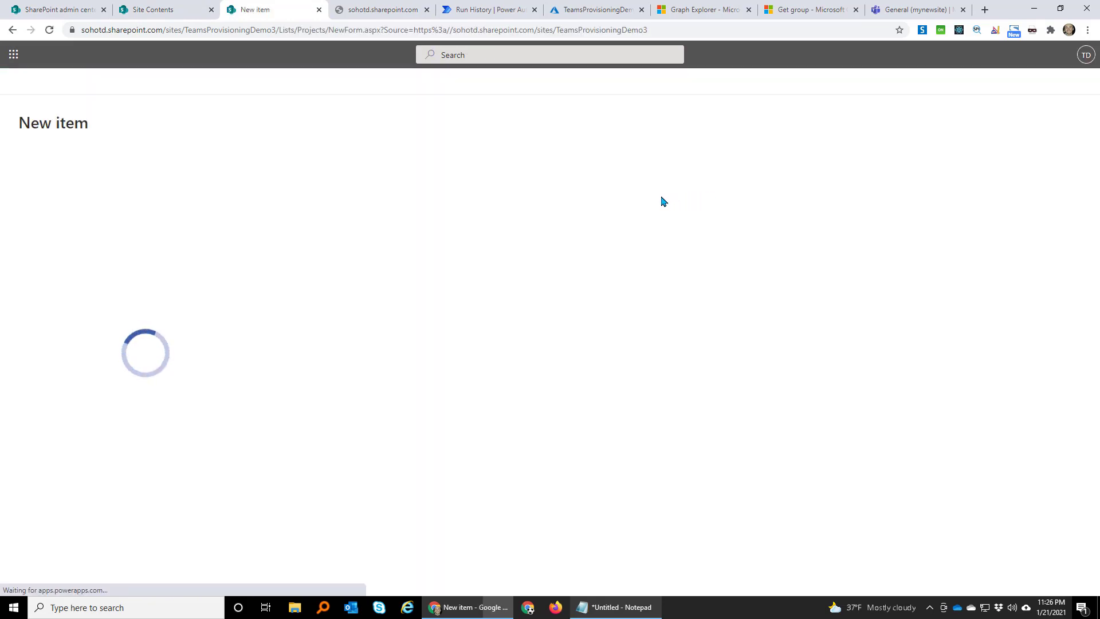
click(159, 174)
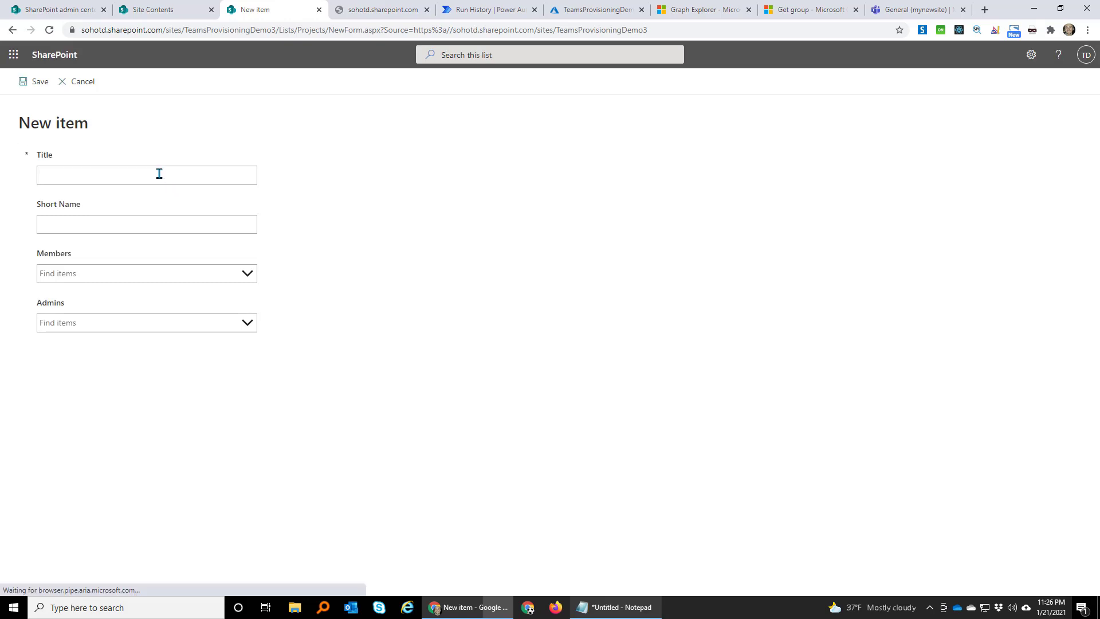
text(My New Sit)
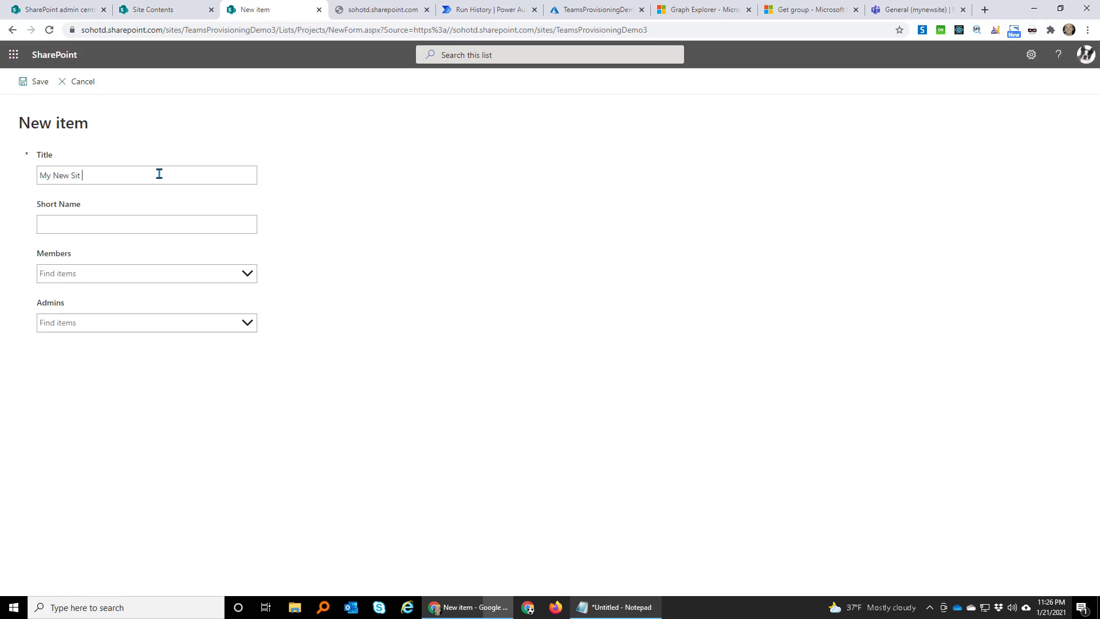
text(e 3)
key(Tab)
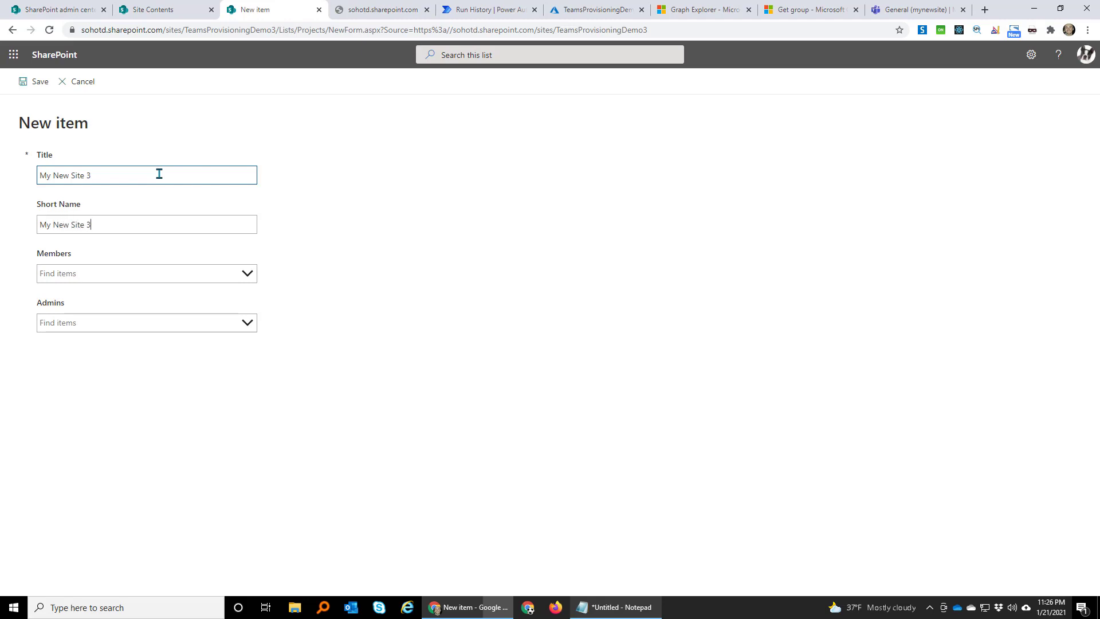
- Find the visitor accounts and add Visitor One and Visitor Two as members of the new item
click(188, 268)
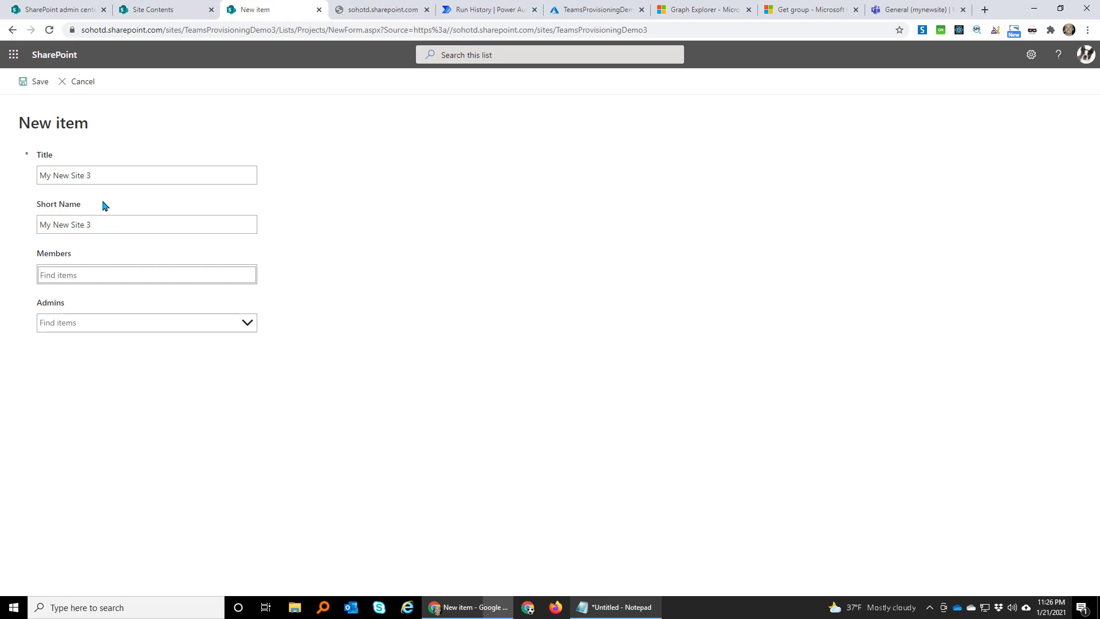
text(vis)
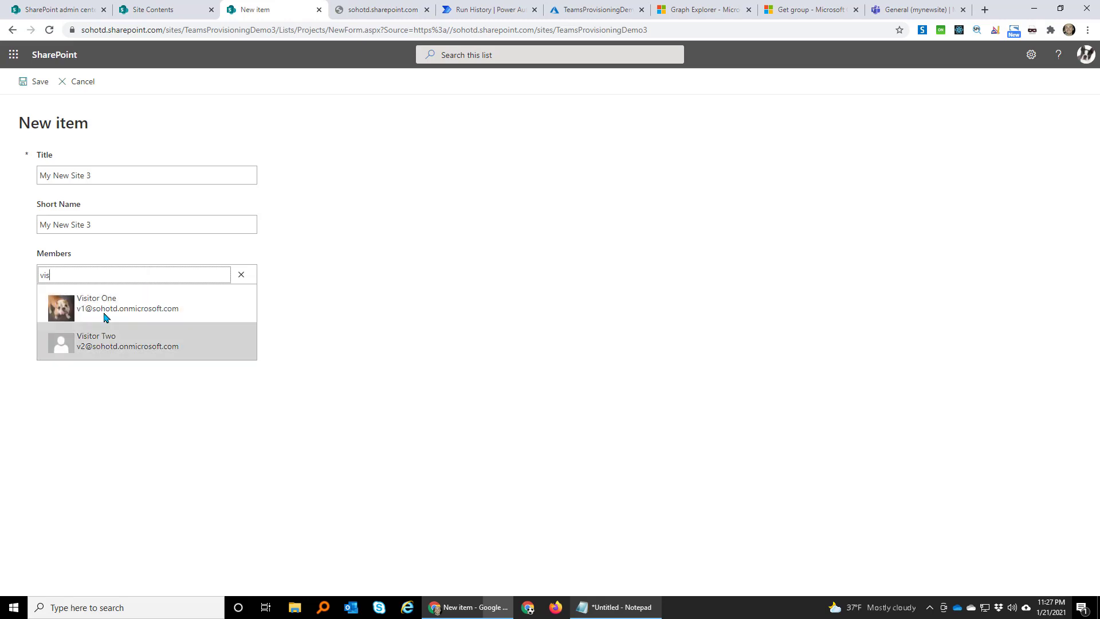
click(105, 313)
click(123, 360)
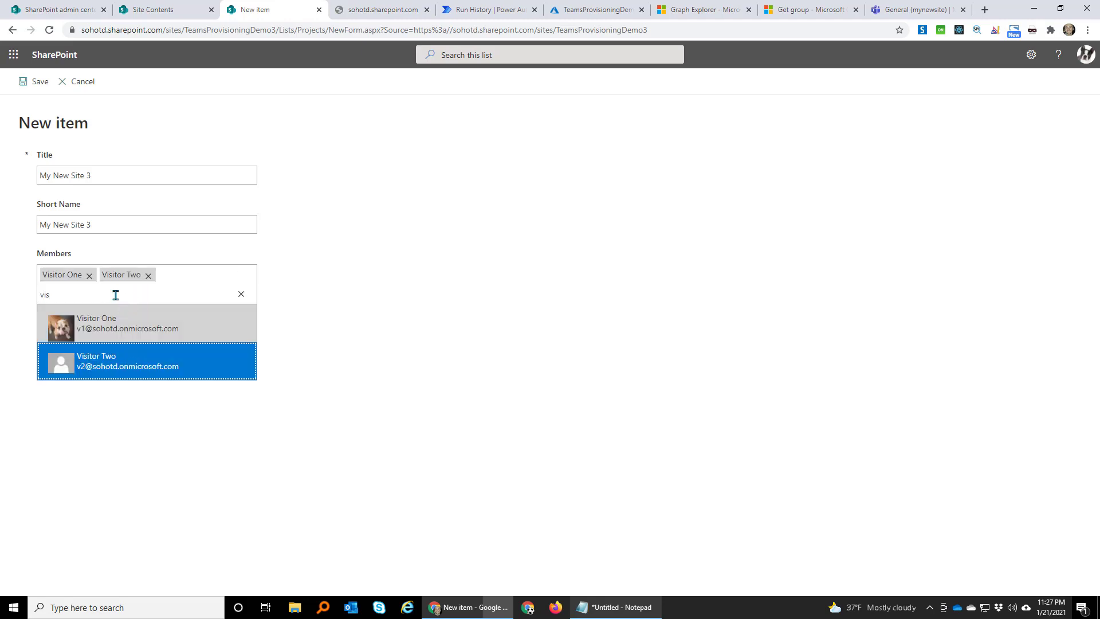
click(242, 294)
click(378, 315)
- Add the Admin Two account as admin of the new item and save it
click(170, 322)
text(adm)
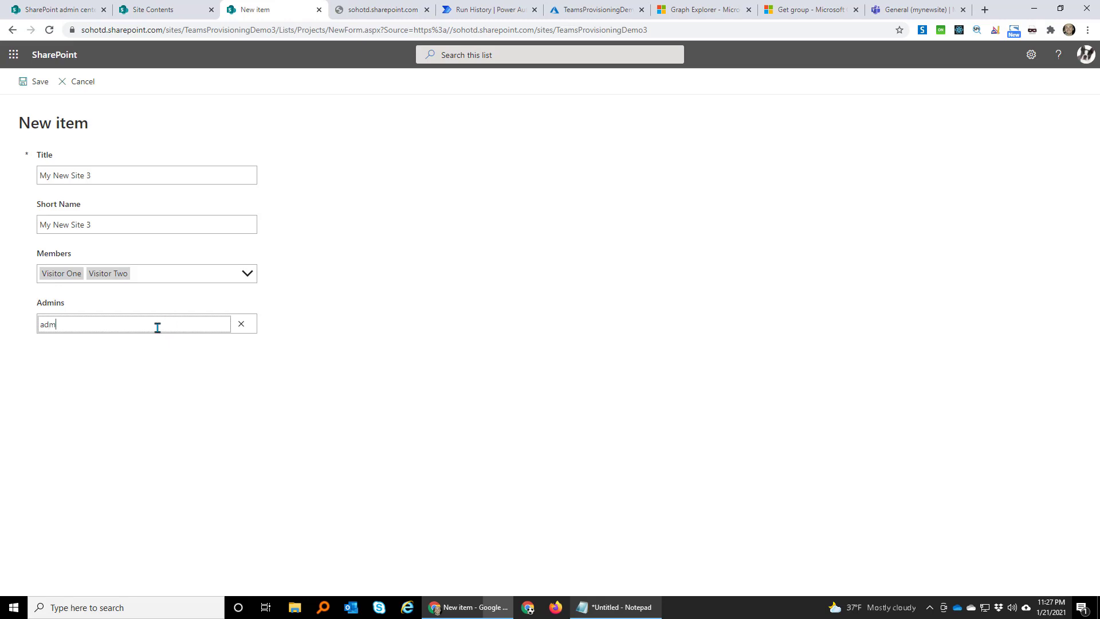
click(136, 361)
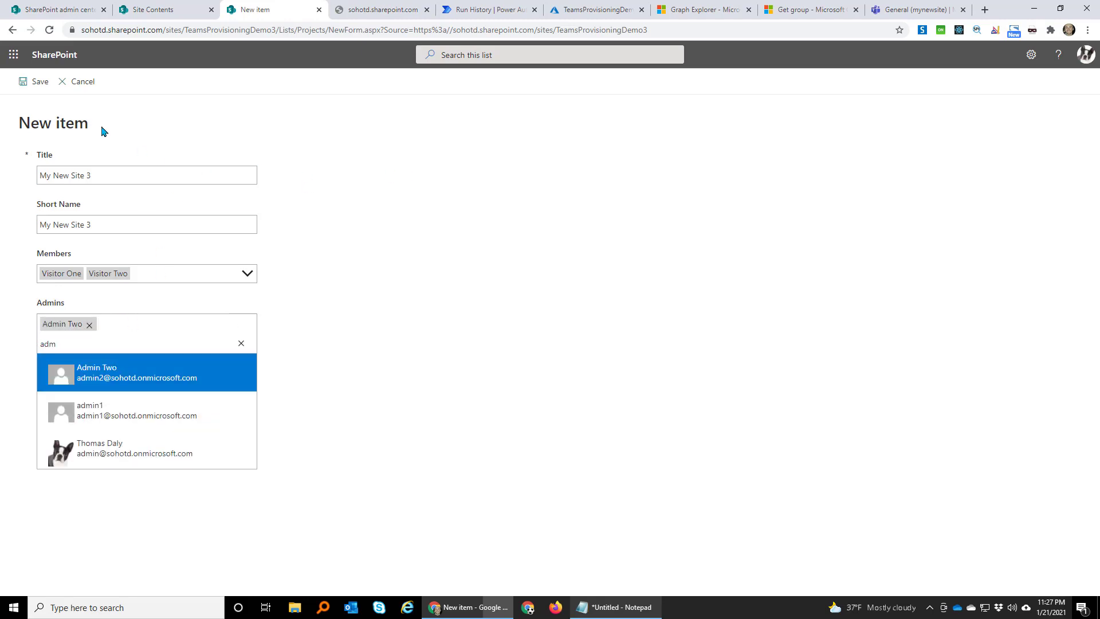
click(241, 344)
click(29, 84)
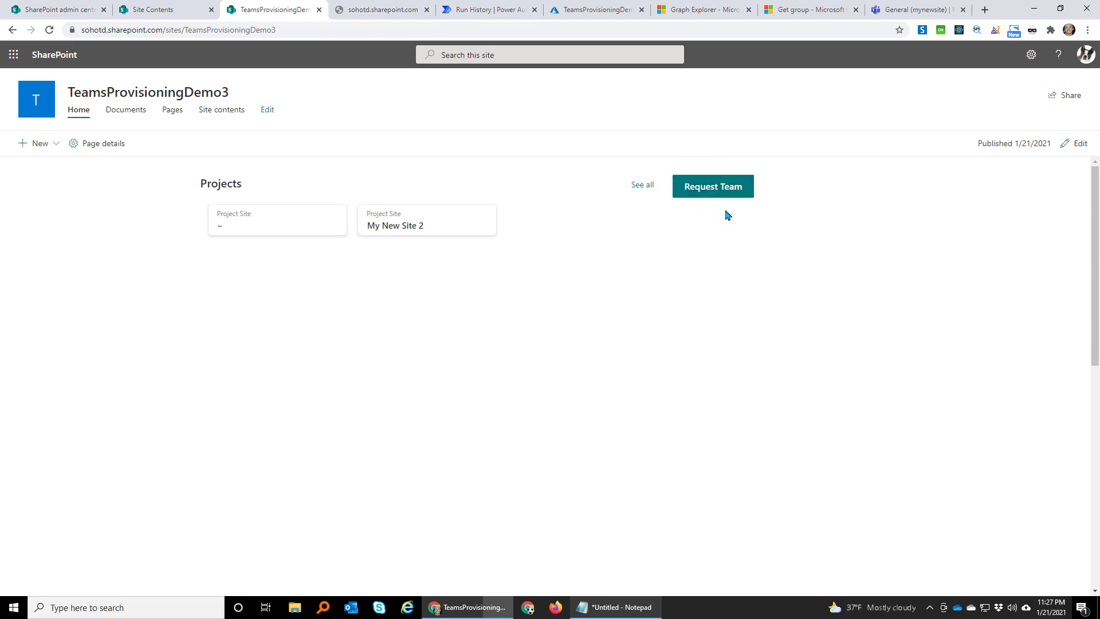
- Close the failed form page and examine the latest run of the TeamsProvisioningDemo3 flow in Power Automate
click(377, 12)
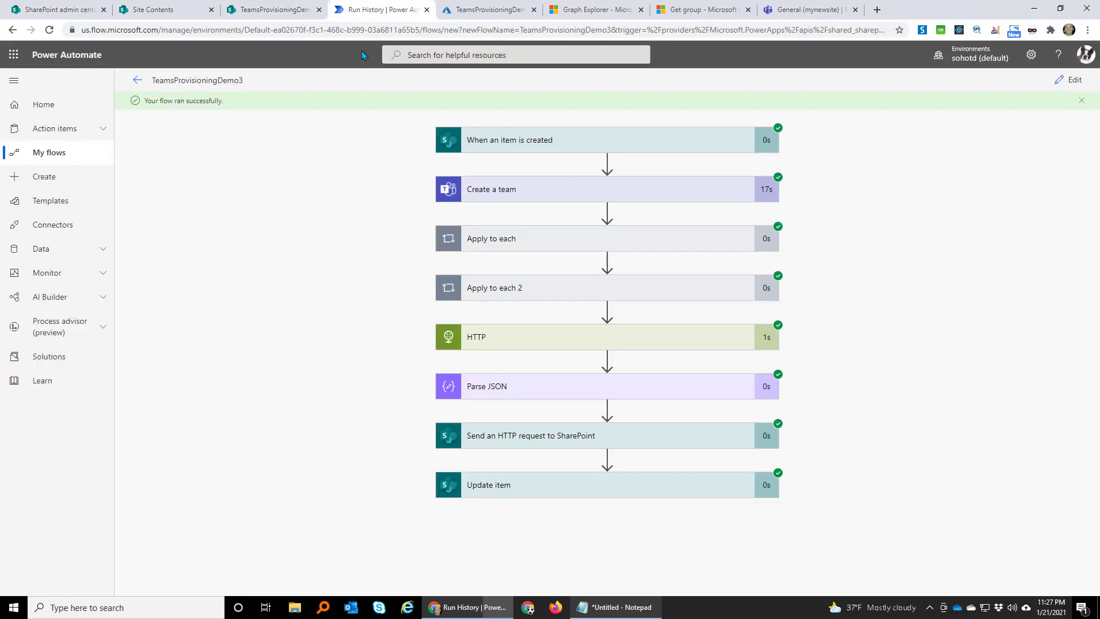
click(137, 80)
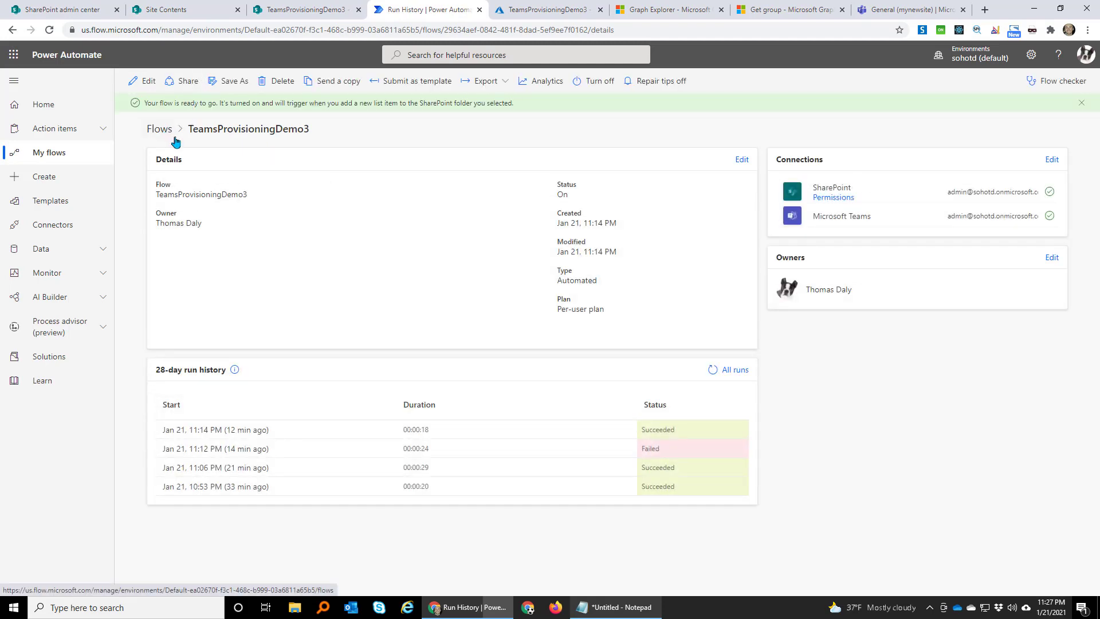
click(49, 30)
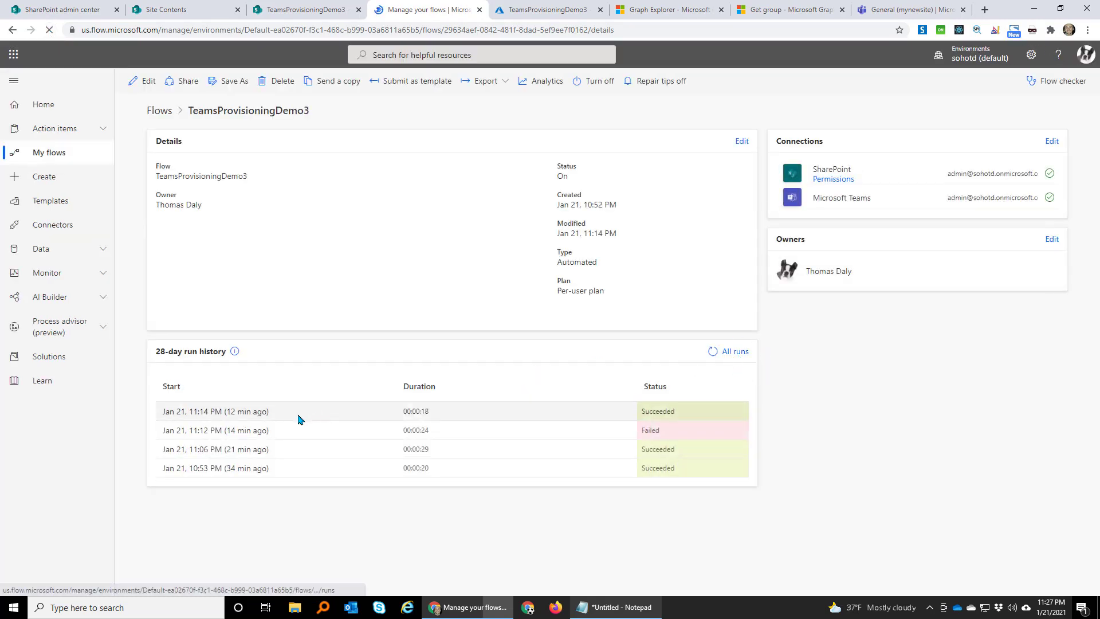
click(736, 352)
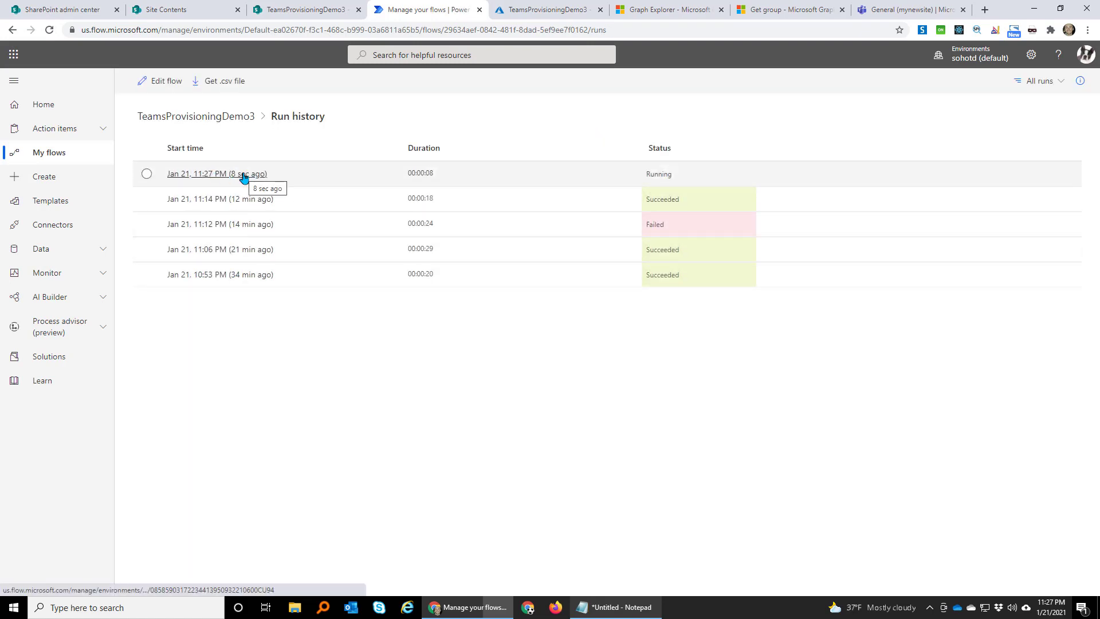
click(248, 177)
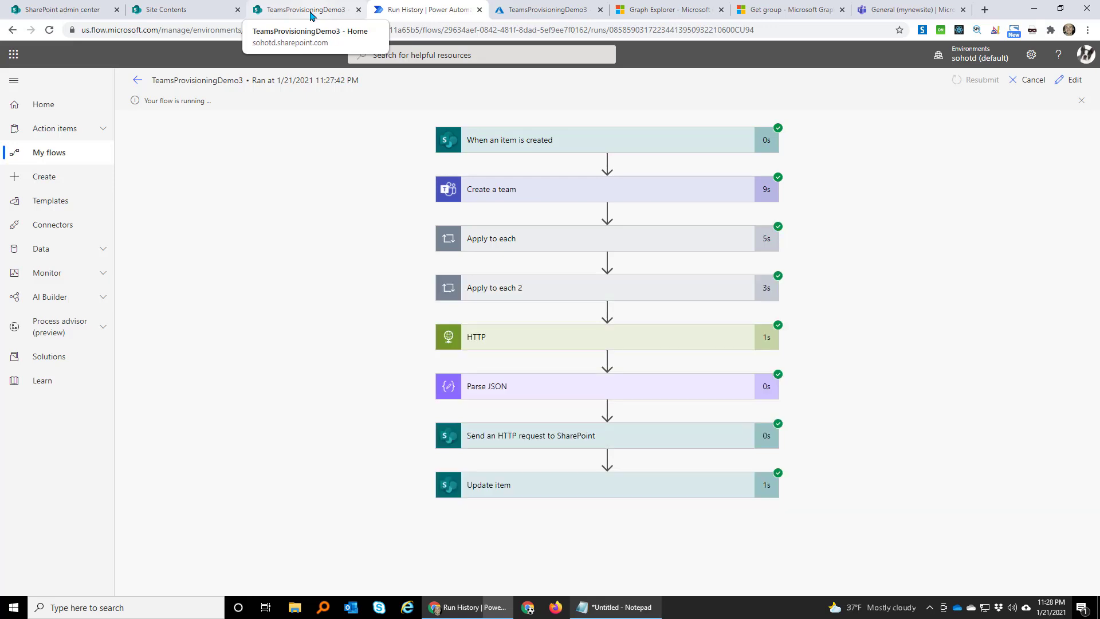
- Reload the TeamsProvisioningDemo3 home page to check its projects, and briefly view the My New Site 2 site
click(313, 11)
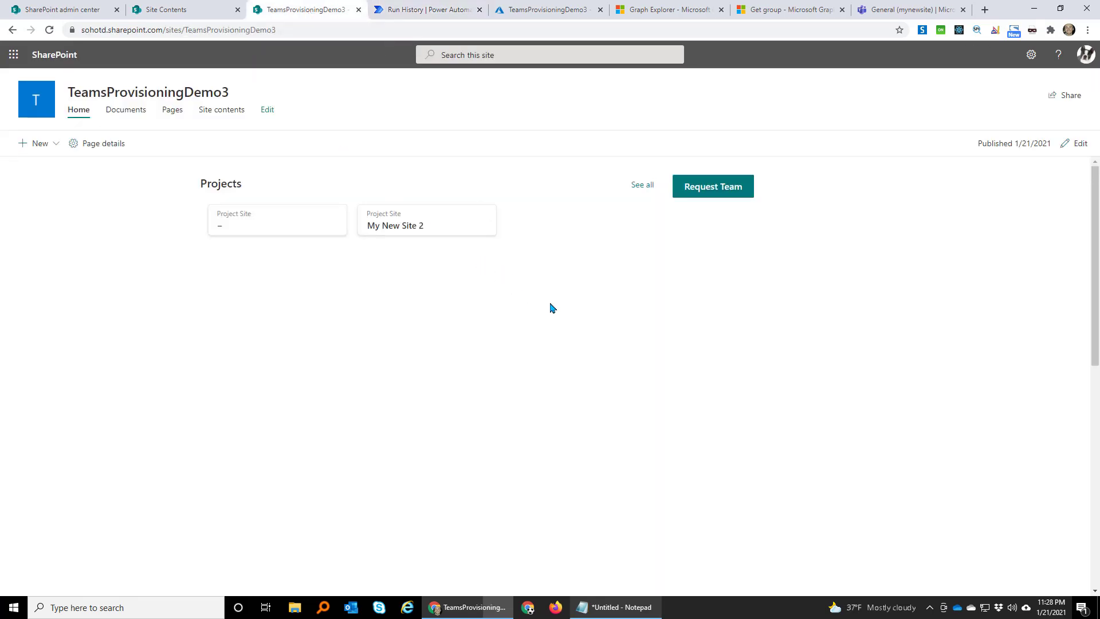
click(50, 31)
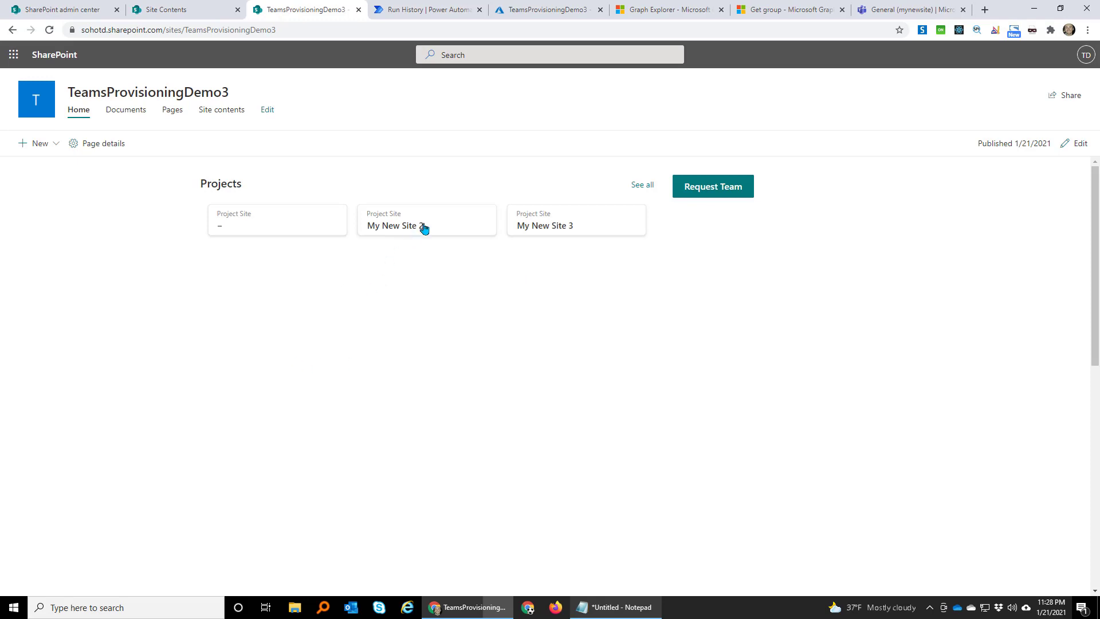
click(411, 229)
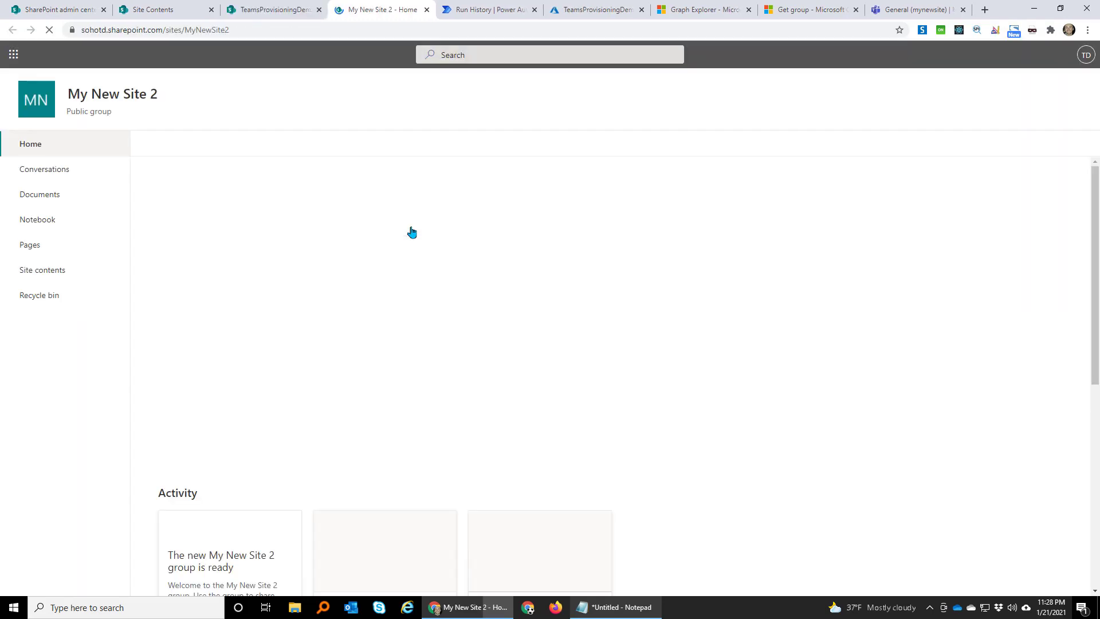
click(426, 10)
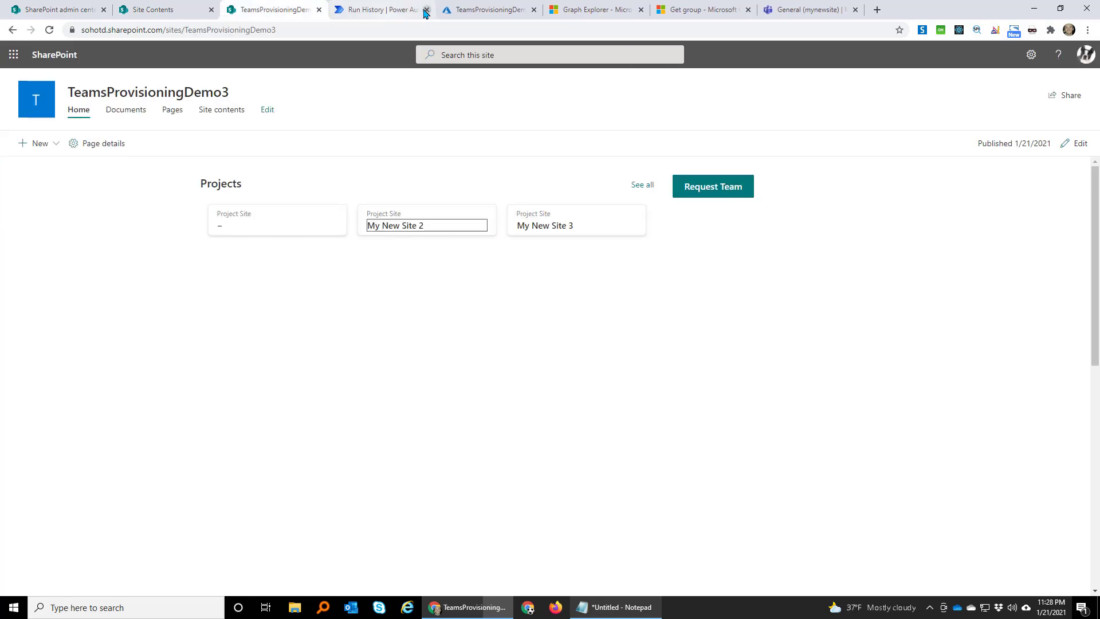